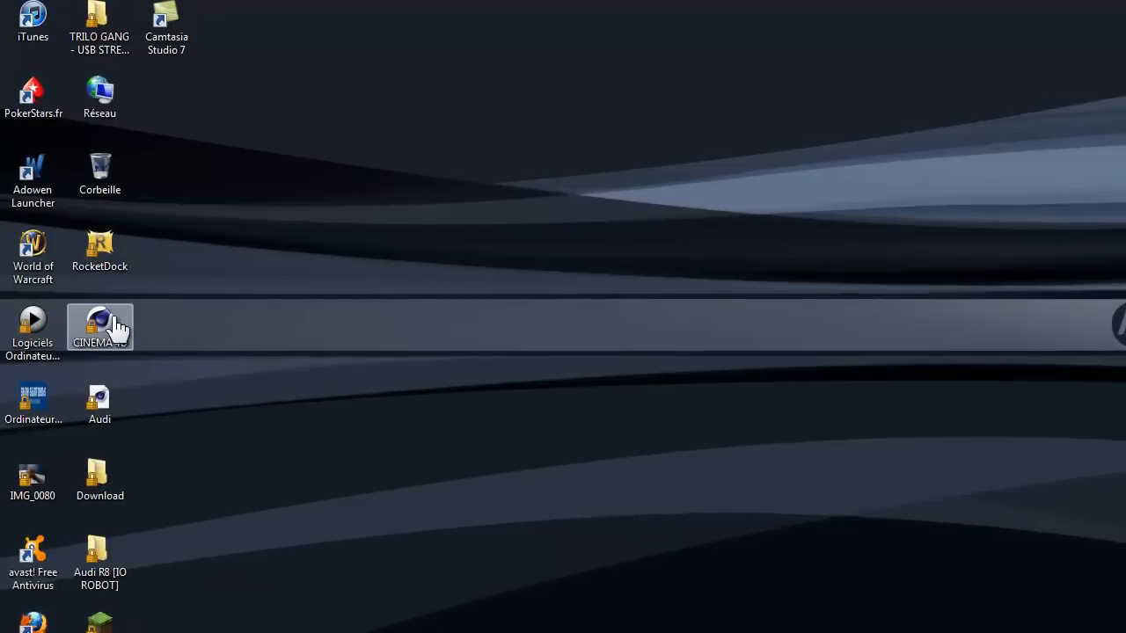
- Launch CINEMA 4D and dismiss the licence conflict message and registration dialog without changing the details
double_click(112, 322)
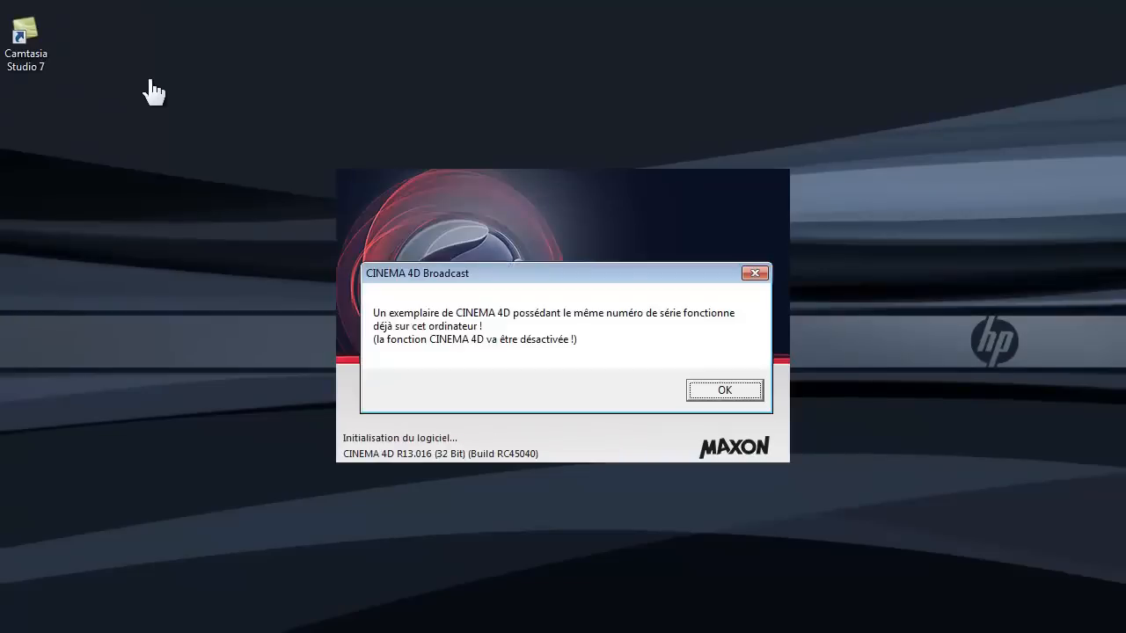
click(747, 393)
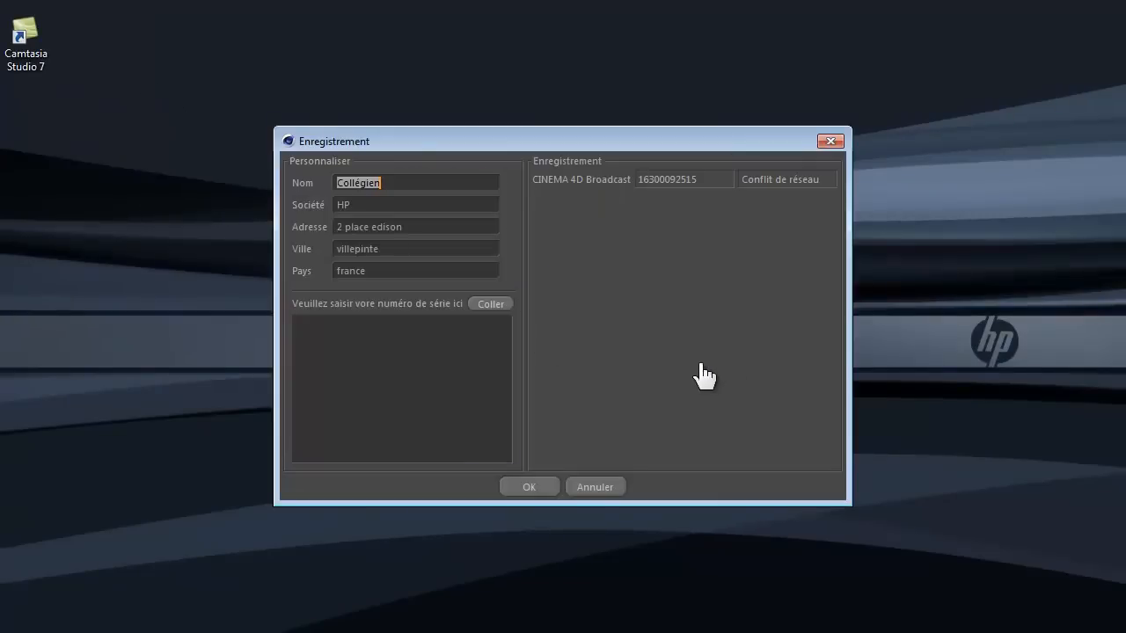
click(540, 488)
click(719, 393)
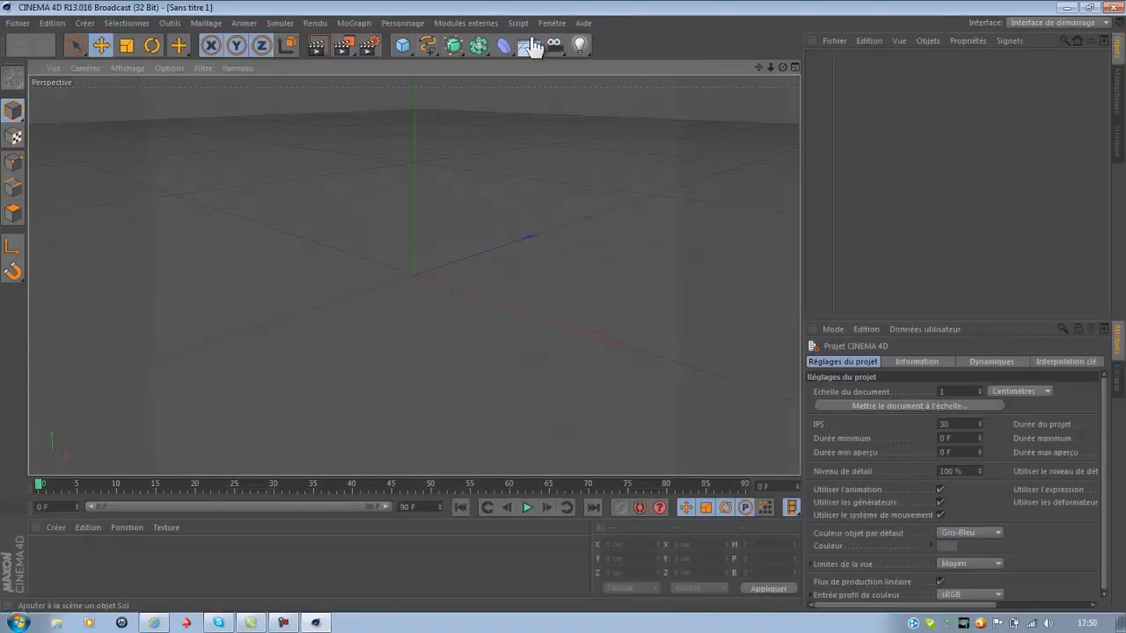
- Add a MoGraph text object reading "TuToriel" with a depth of 50
drag(781, 68, 567, 317)
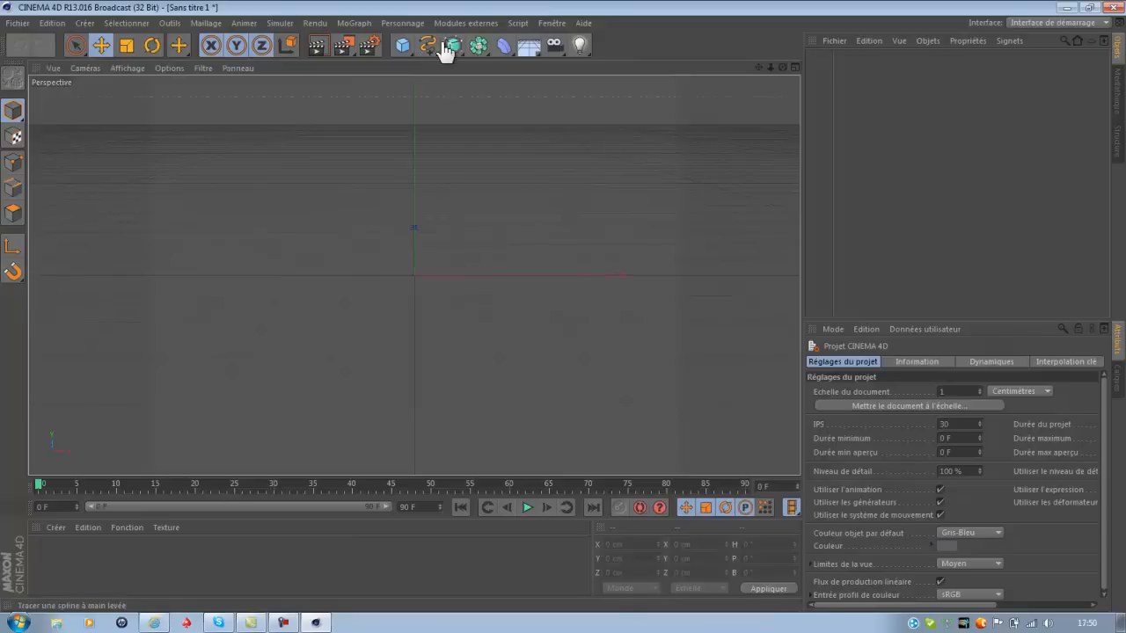
click(352, 24)
click(396, 184)
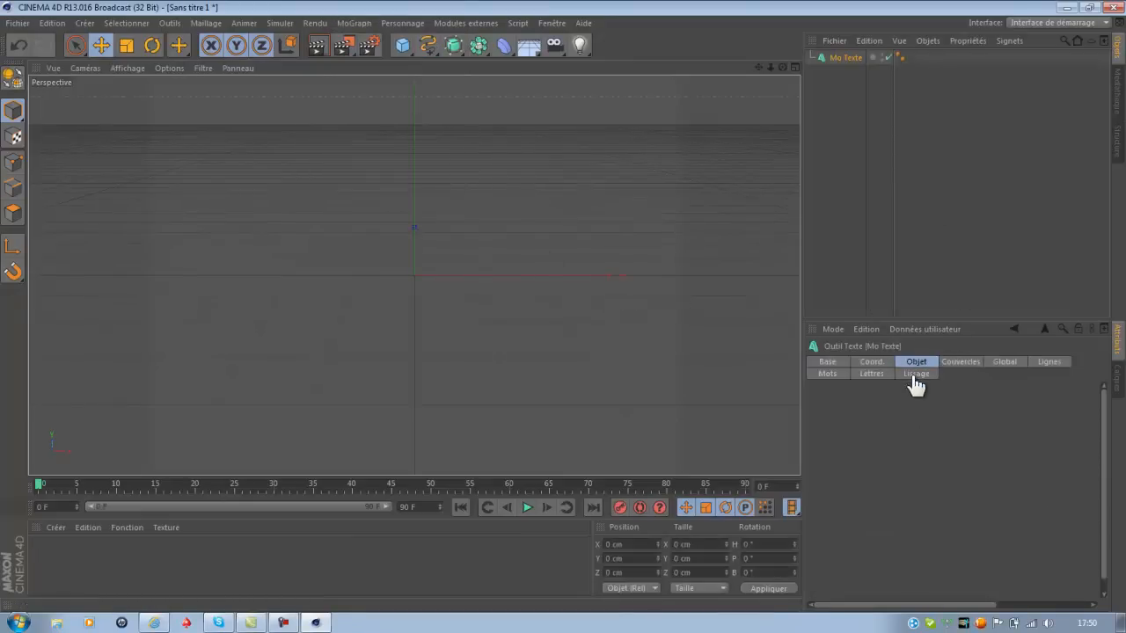
click(915, 364)
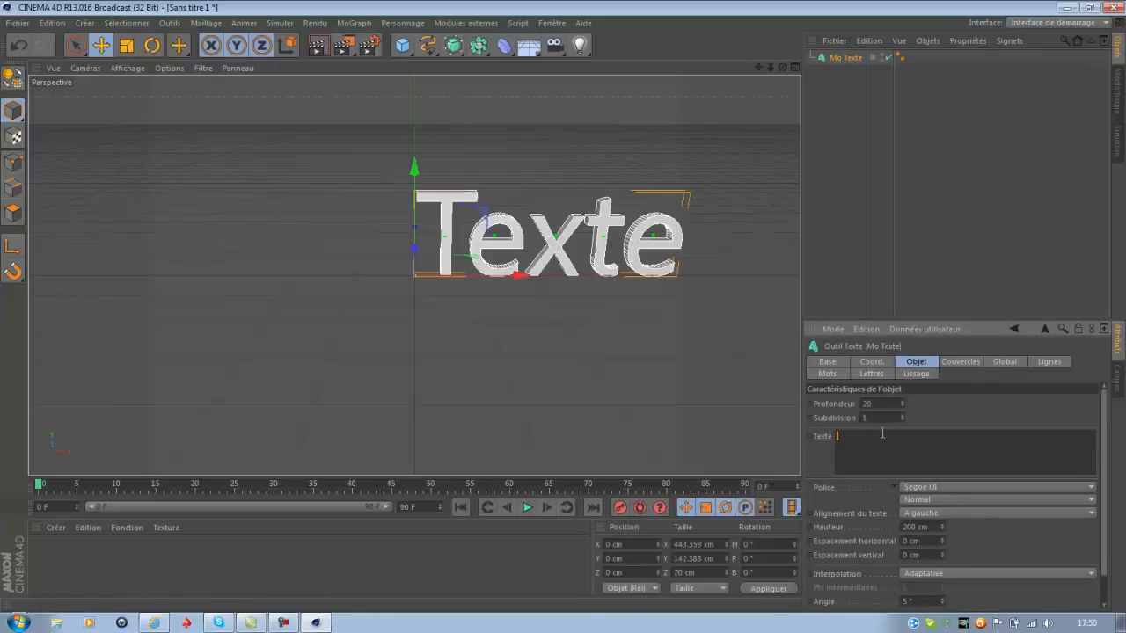
text(TuToriel)
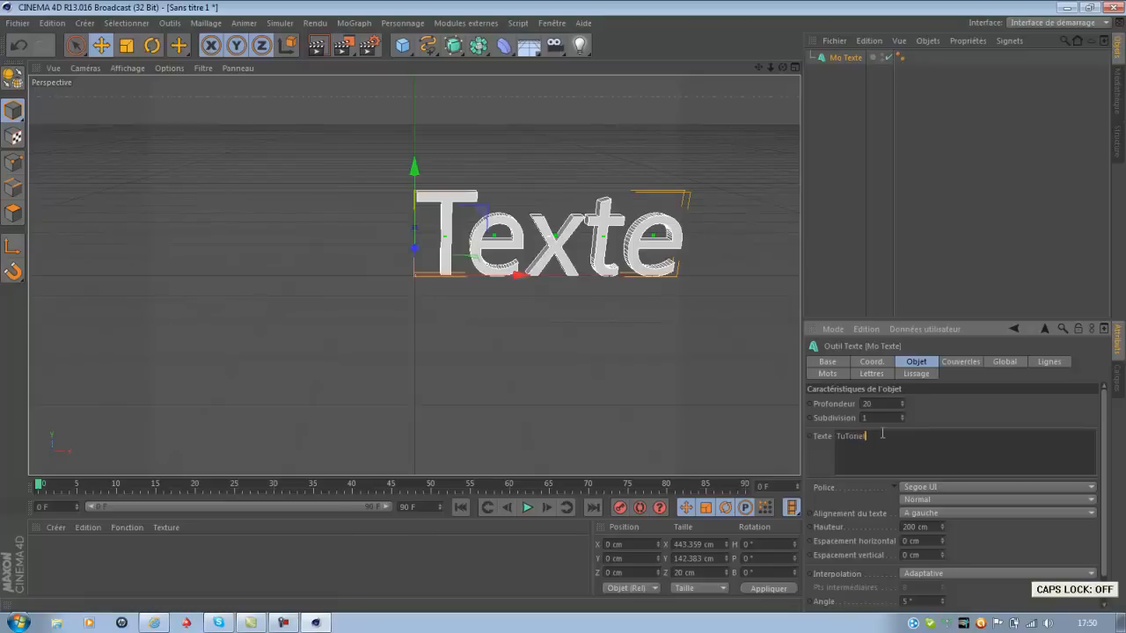
drag(899, 403, 906, 415)
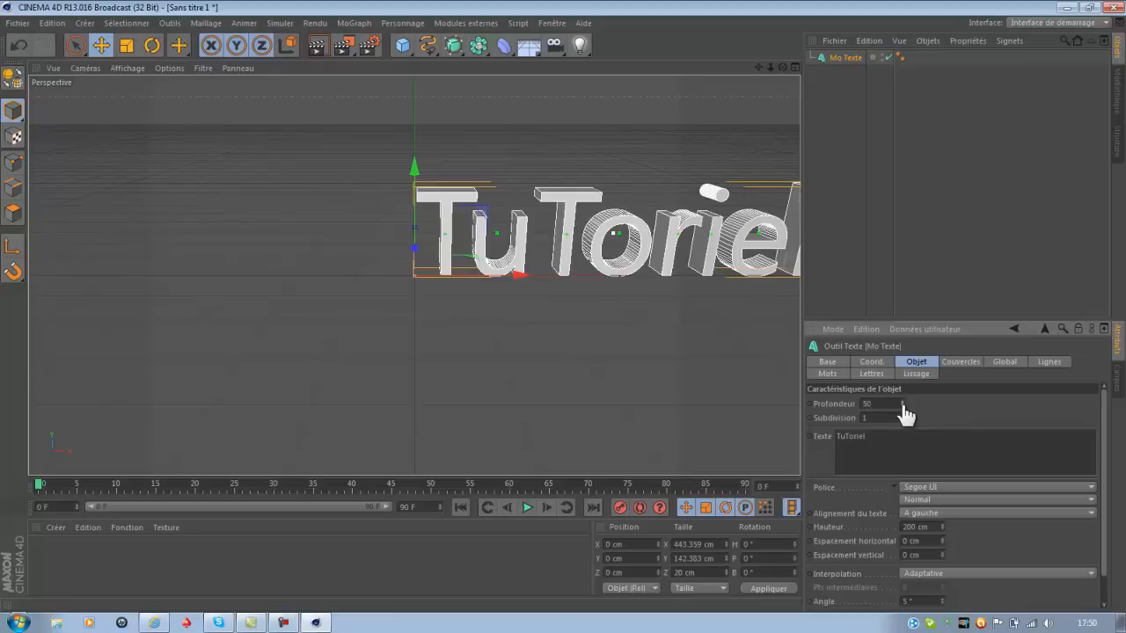
- Set both the start and end caps of the text to cap and bevel (Couvercle et biseau)
click(962, 363)
click(995, 407)
click(987, 459)
click(983, 445)
click(972, 501)
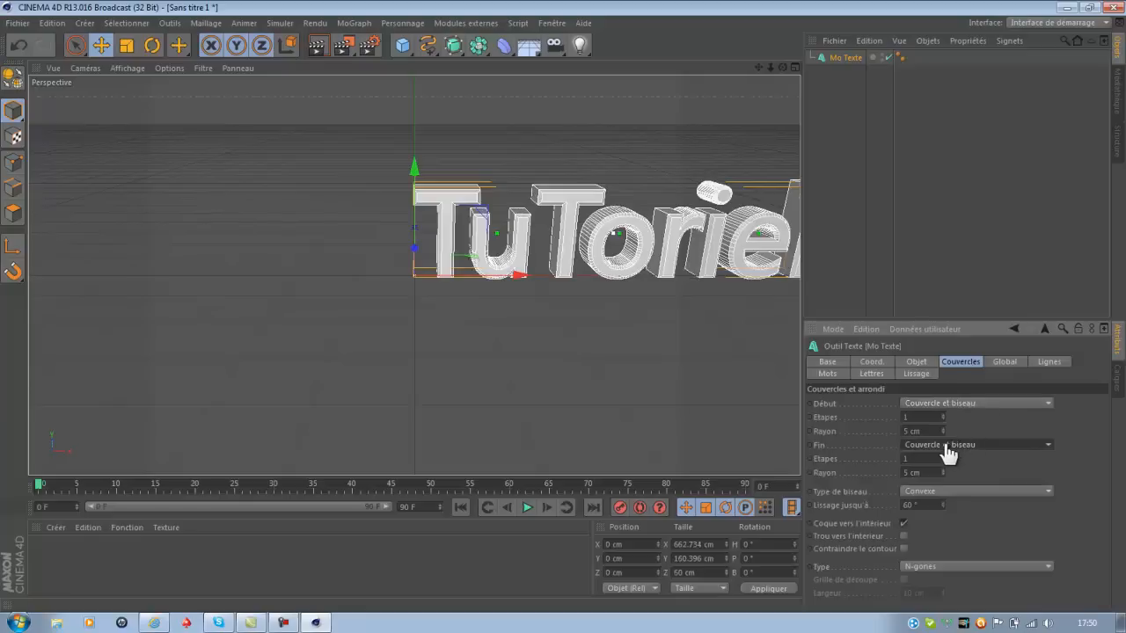
click(920, 362)
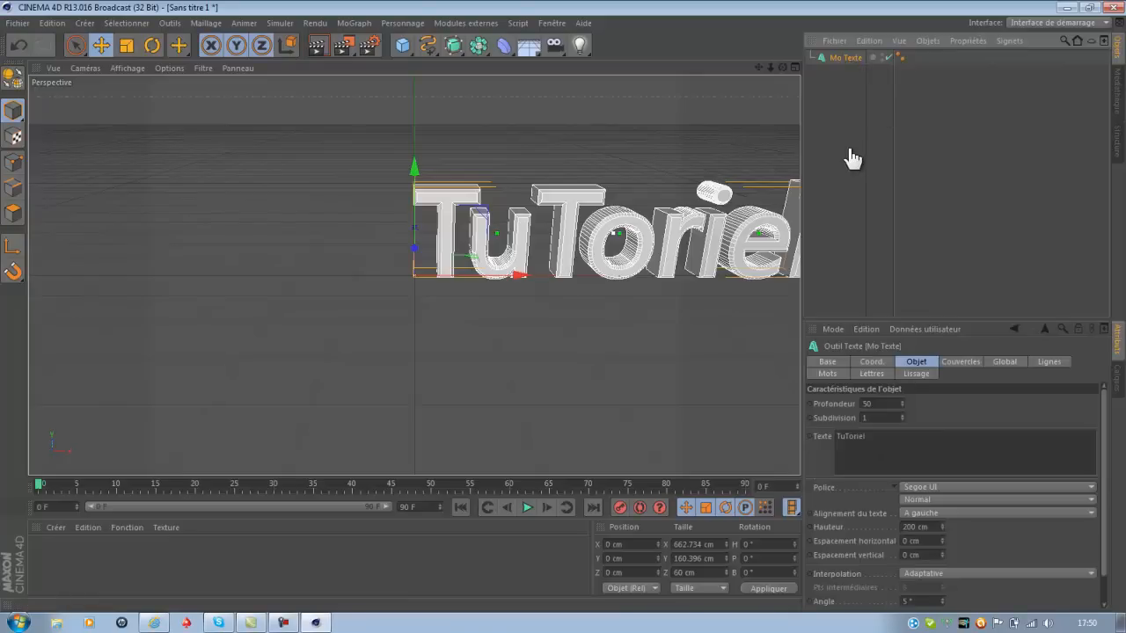
- Duplicate the text object and set the copy's start and end bevel radius to 7 cm
key(ctrl+c)
key(ctrl+v)
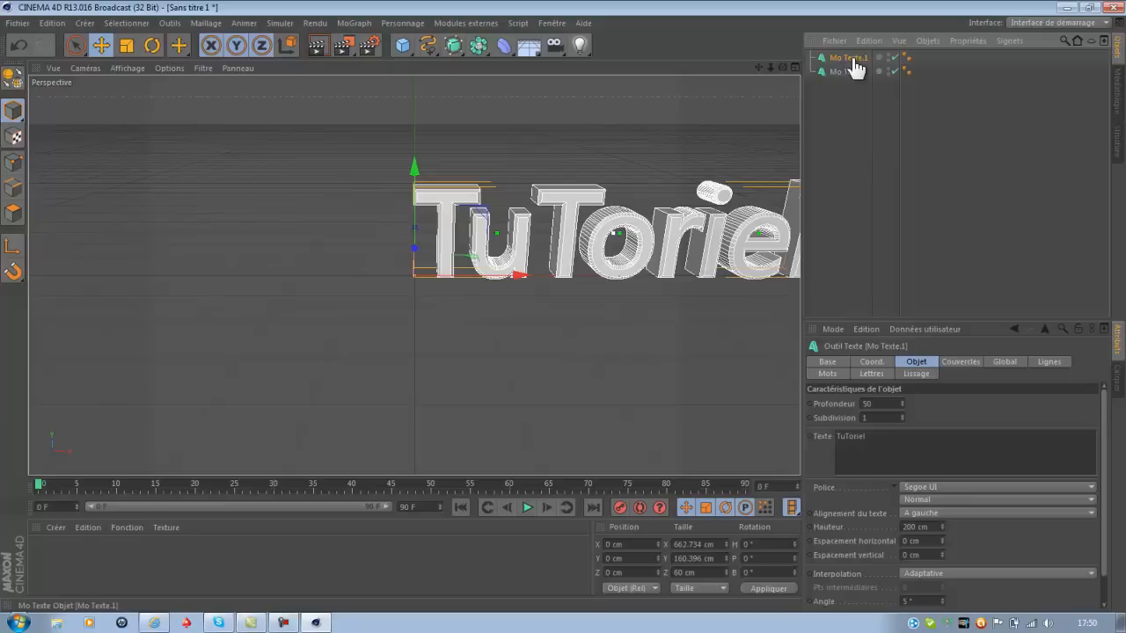
click(957, 364)
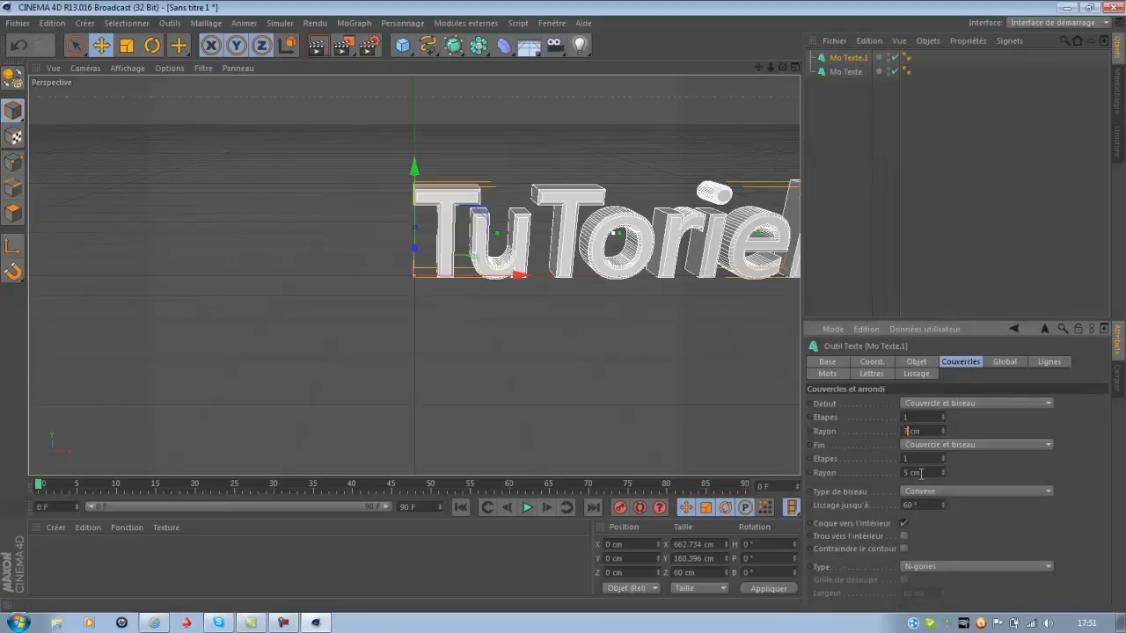
click(905, 473)
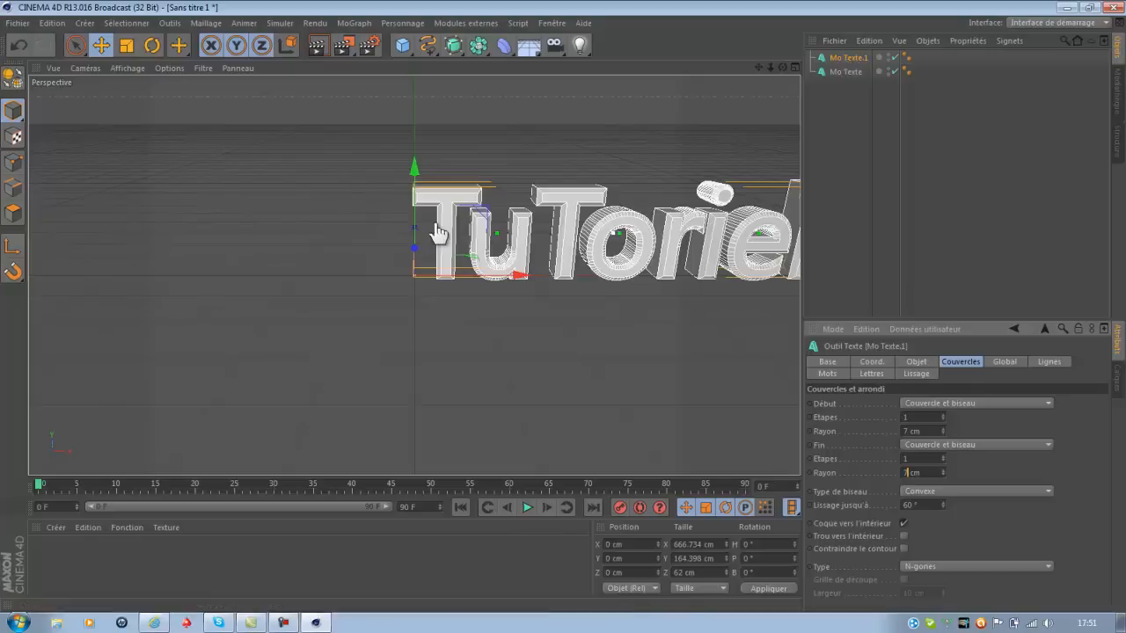
- Move the duplicated text behind the original, to about 10.7 cm on the Z axis
click(842, 73)
click(843, 59)
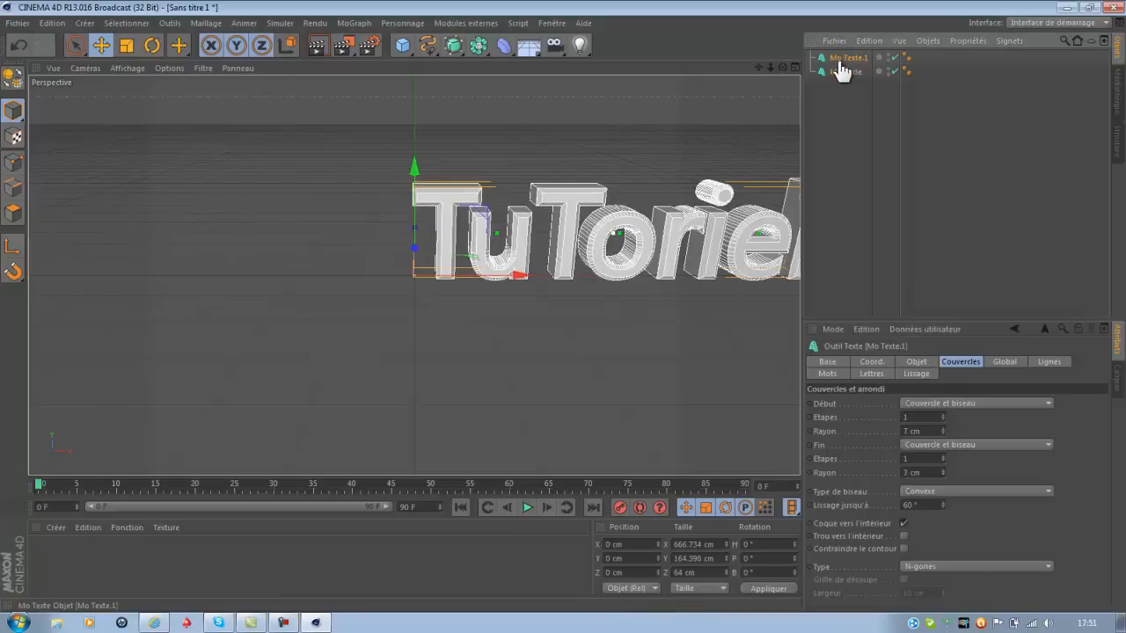
drag(781, 71, 737, 98)
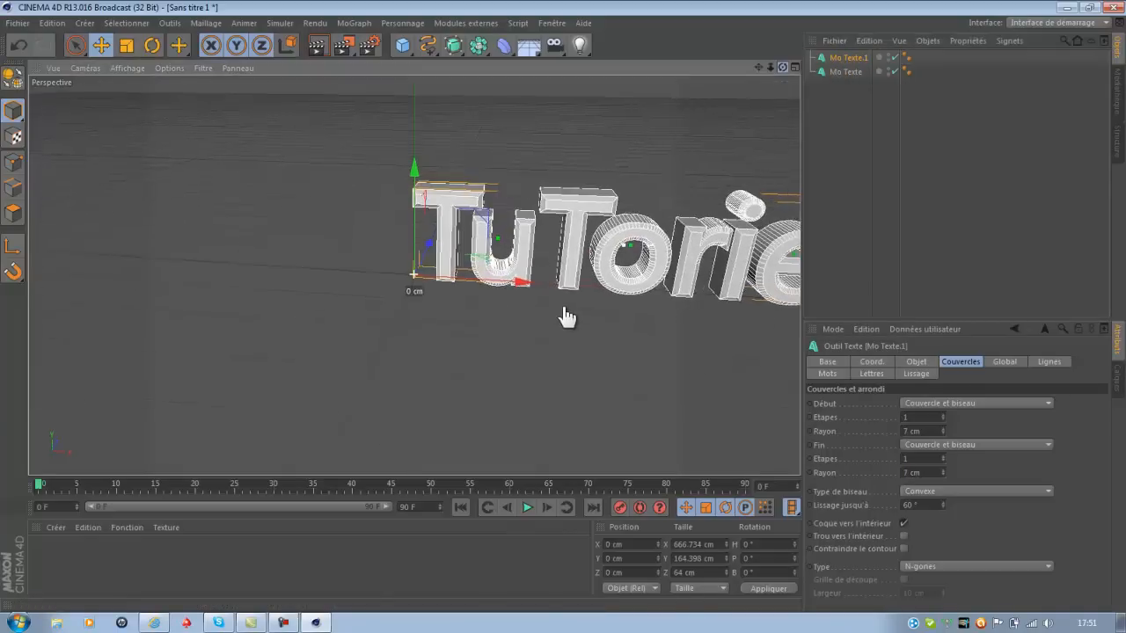
drag(416, 232, 437, 251)
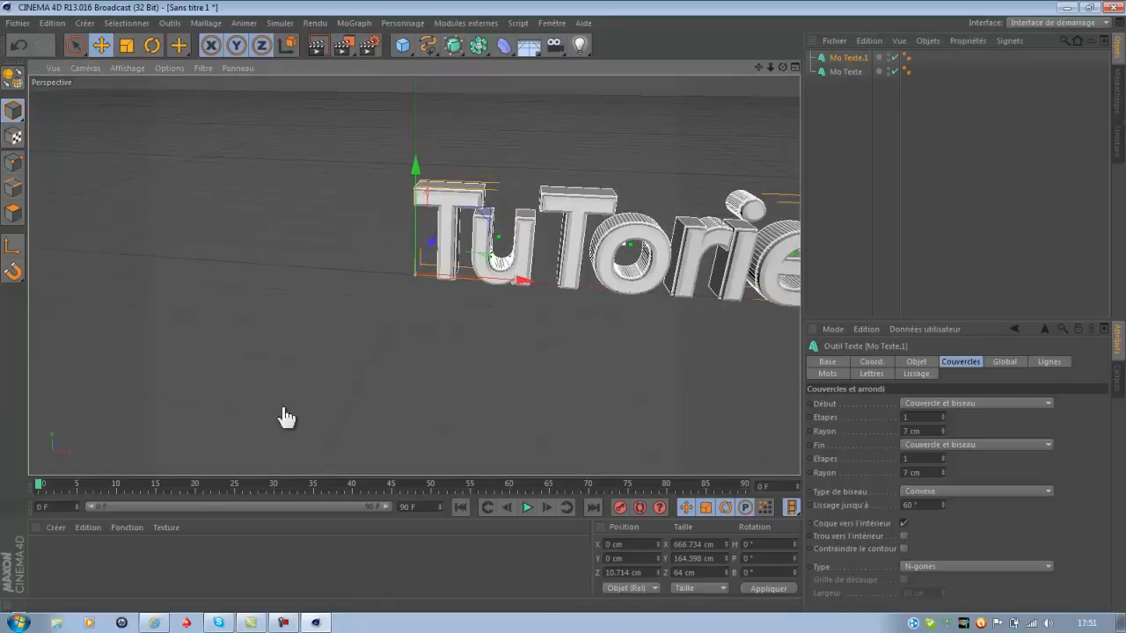
- Create a new material and set its colour to bright cyan with RGB 0, 255, 238
double_click(155, 557)
double_click(71, 564)
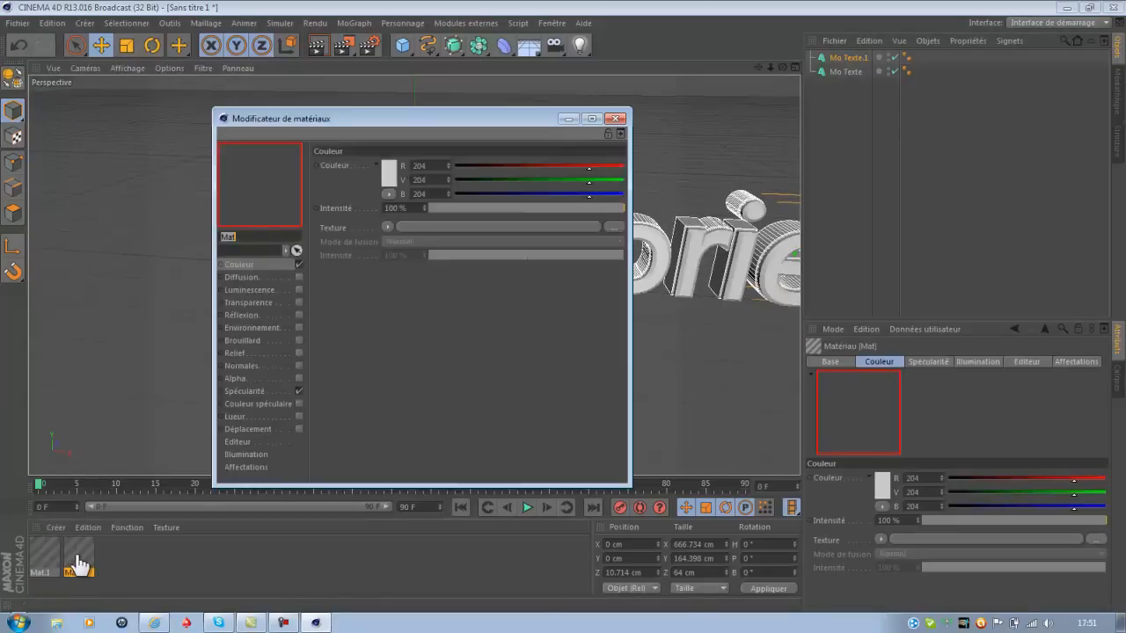
click(389, 183)
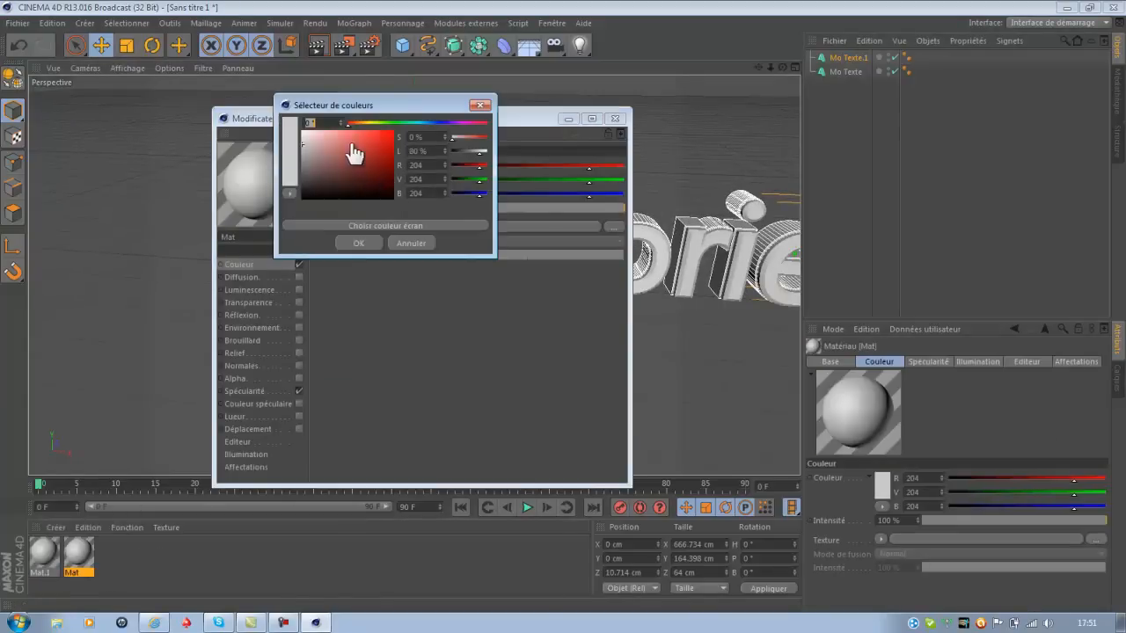
click(415, 123)
click(387, 145)
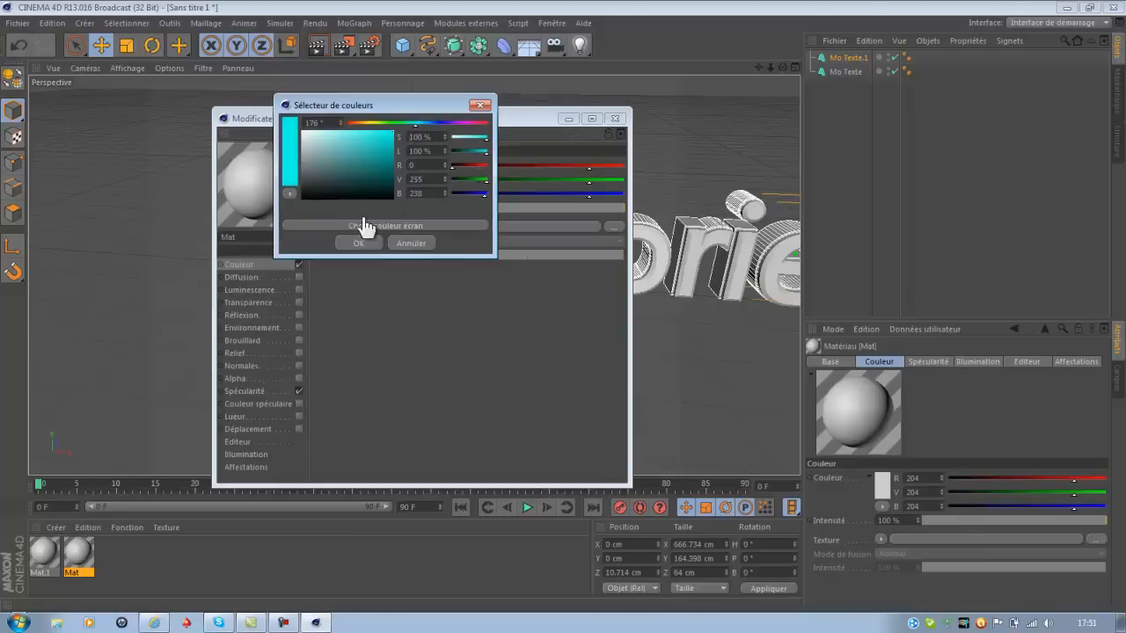
click(358, 242)
- Enable glow (Lueur) on the cyan material and apply it to the original front text, Mo Texte
click(261, 315)
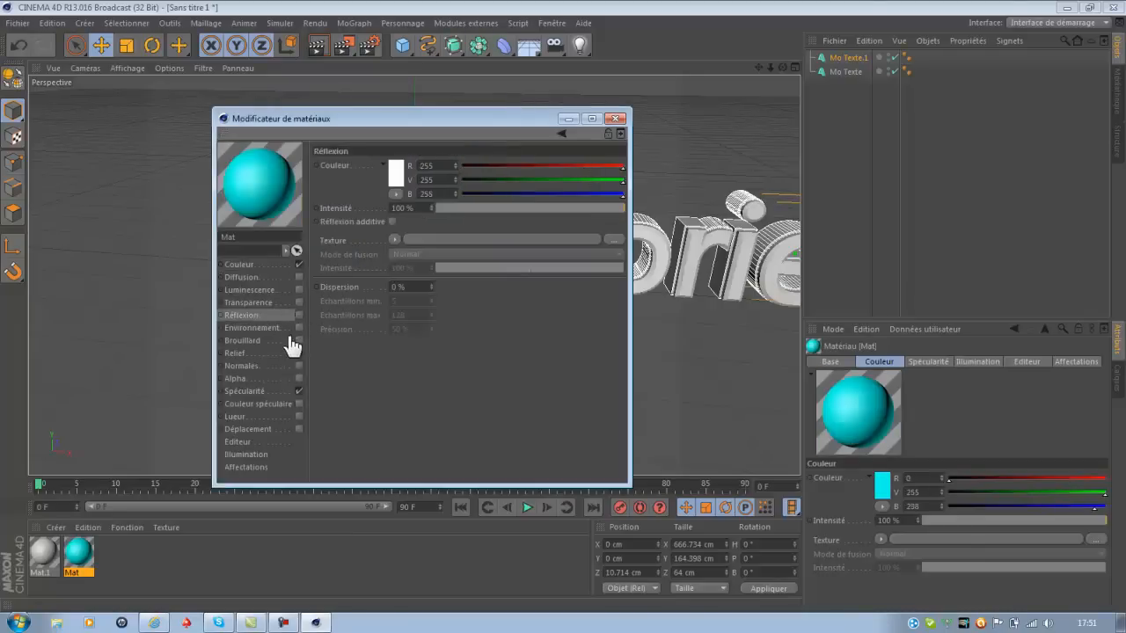
click(248, 416)
click(299, 417)
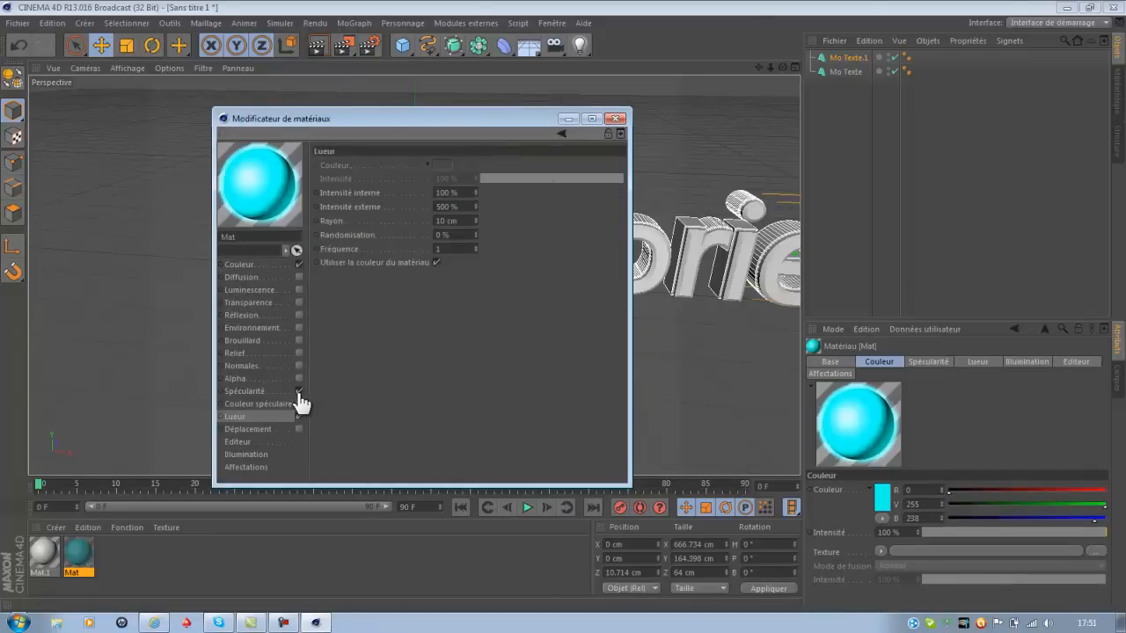
click(615, 120)
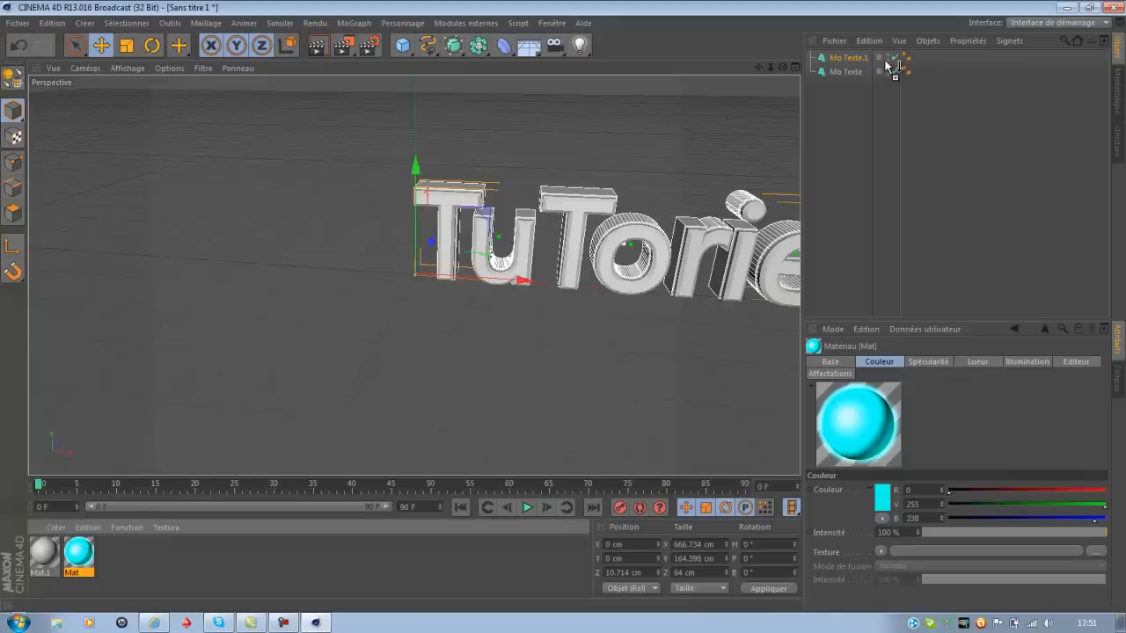
drag(885, 62, 920, 71)
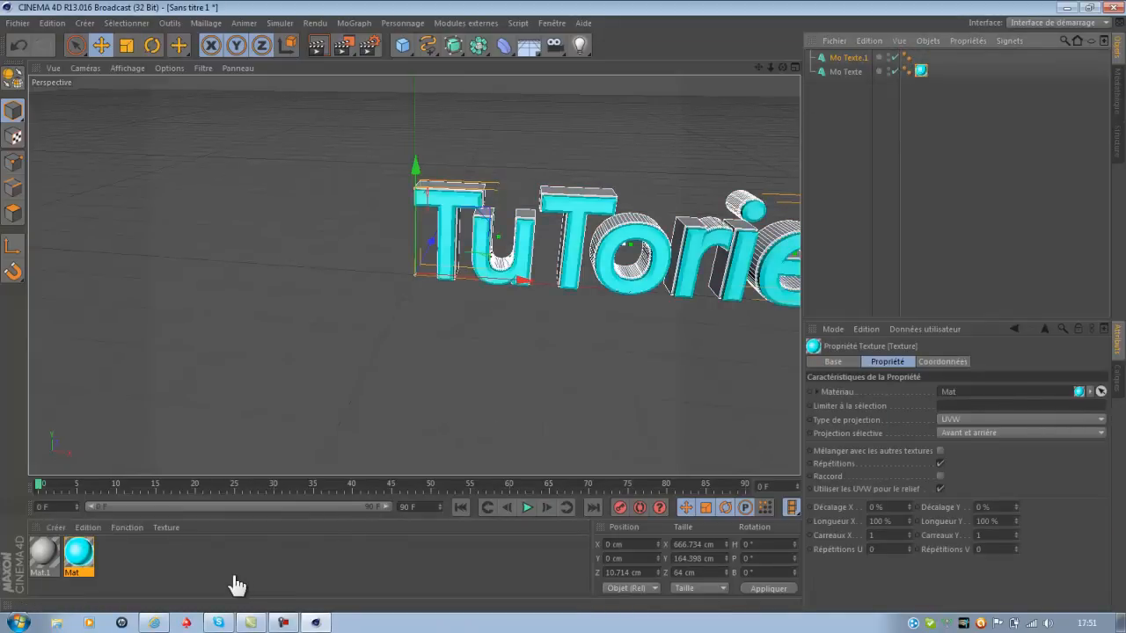
- Create another material and set the colour of Mat.1 to pure white, RGB 255, 255, 255
double_click(206, 578)
double_click(80, 556)
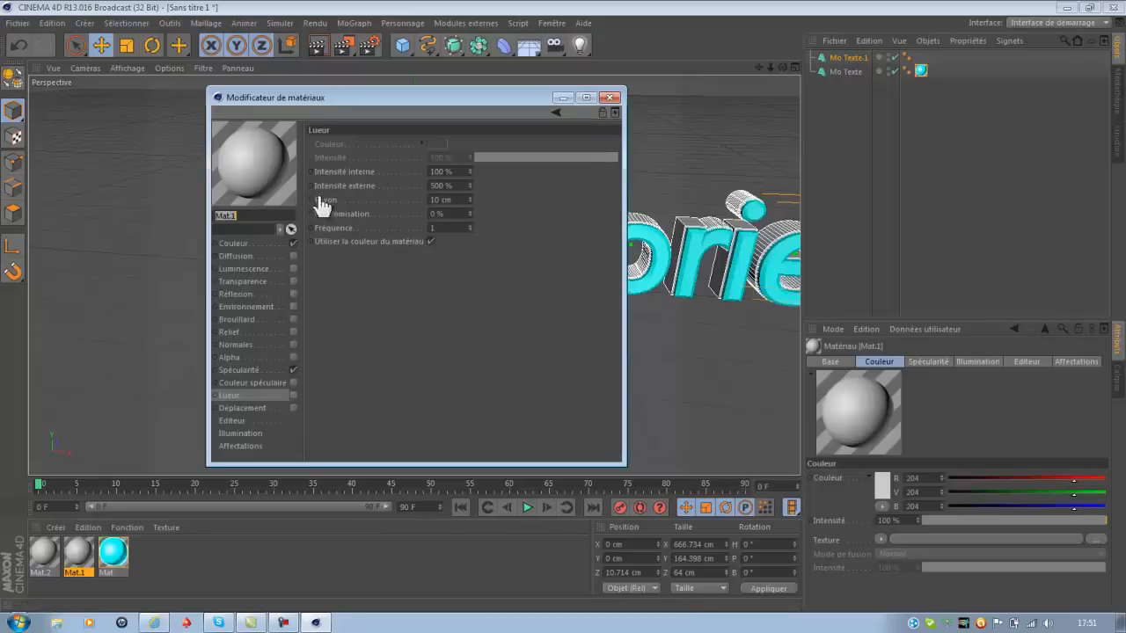
click(251, 246)
click(389, 160)
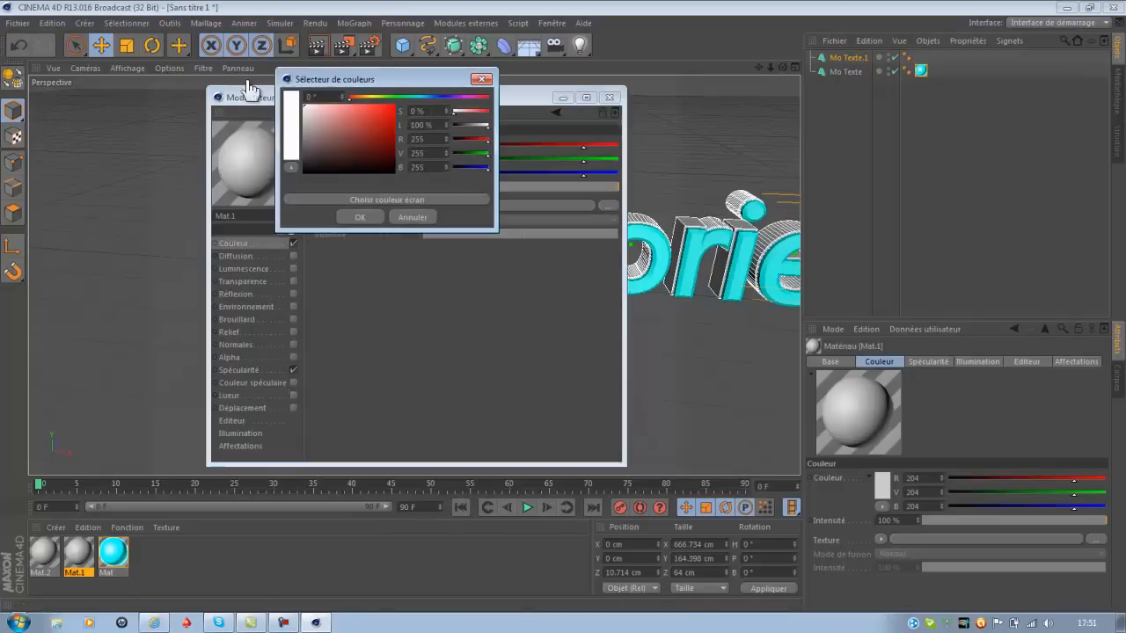
click(360, 218)
- Apply the white material to the rear text copy and shift the copy to about -2.5 cm on the X axis
click(609, 97)
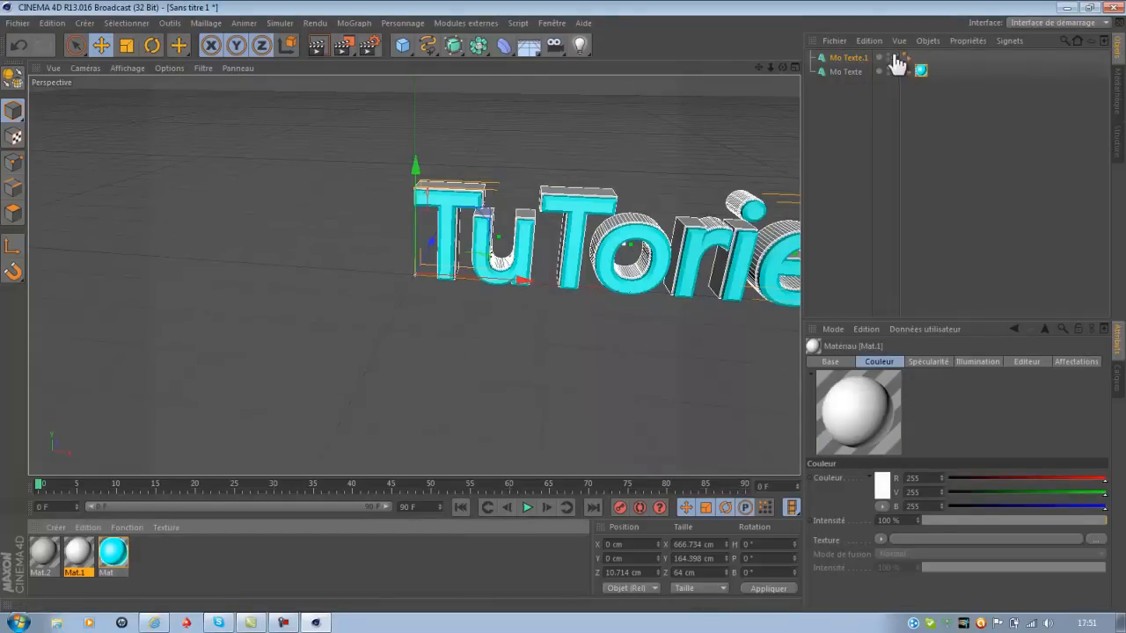
drag(897, 63, 897, 59)
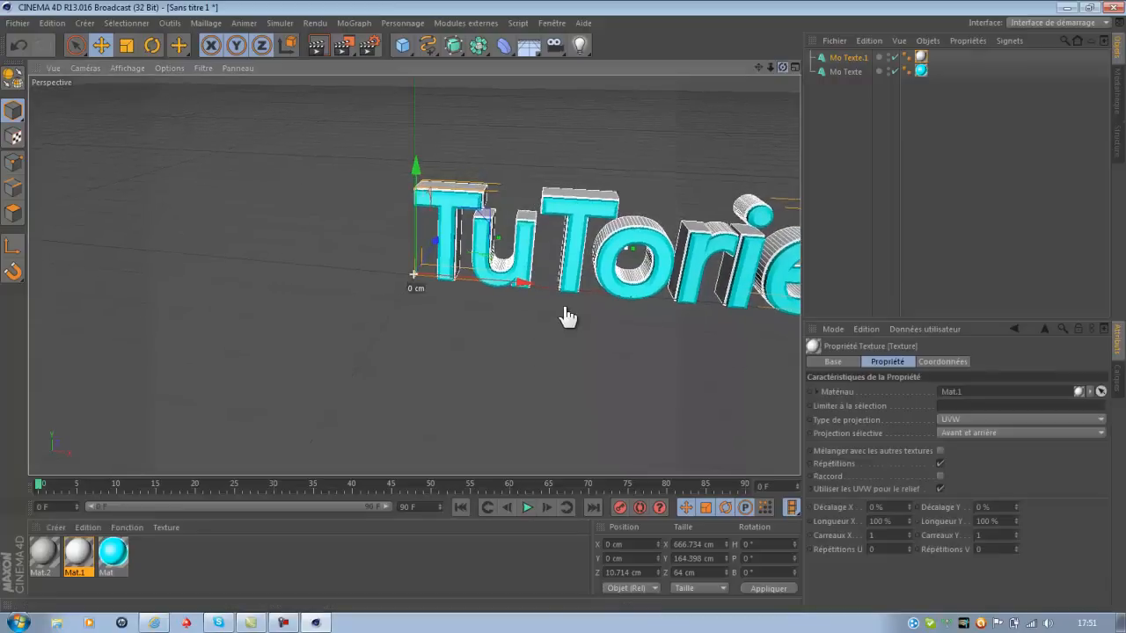
mouse_move(505, 283)
mouse_down()
mouse_move(308, 260)
mouse_move(513, 301)
mouse_up()
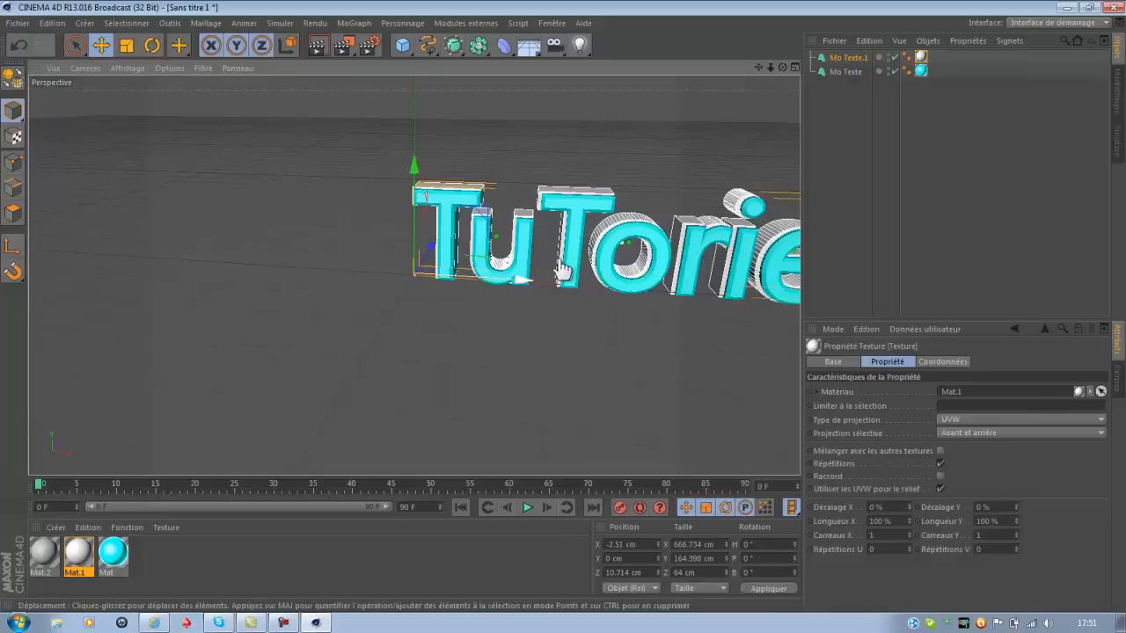
- Group the two text objects and rename the group "tutoriel"
click(850, 74)
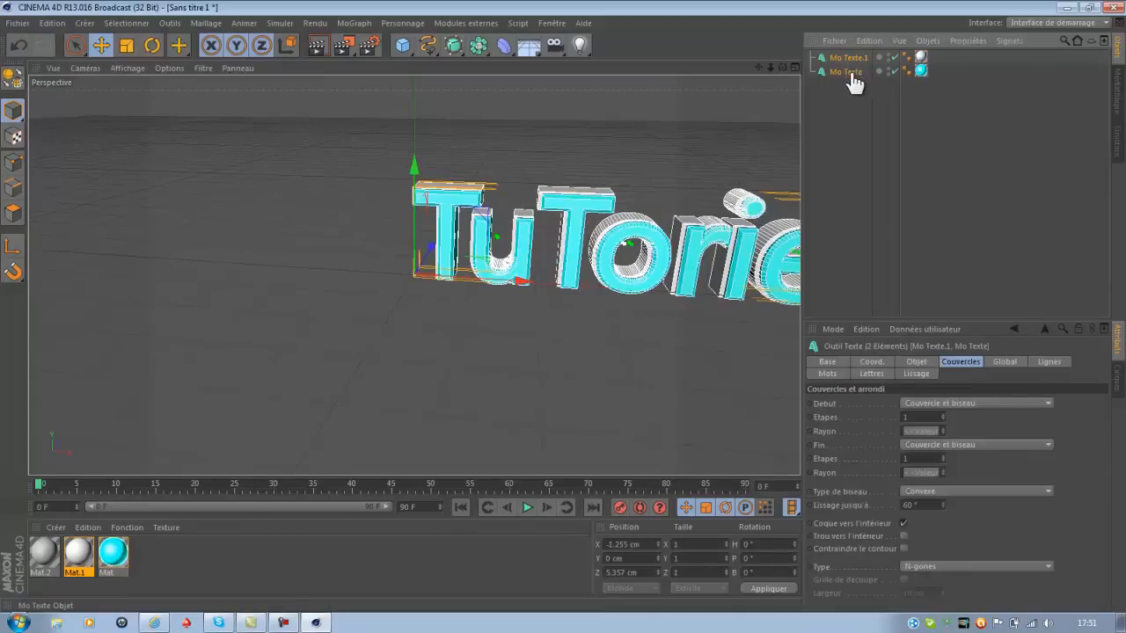
right_click(851, 76)
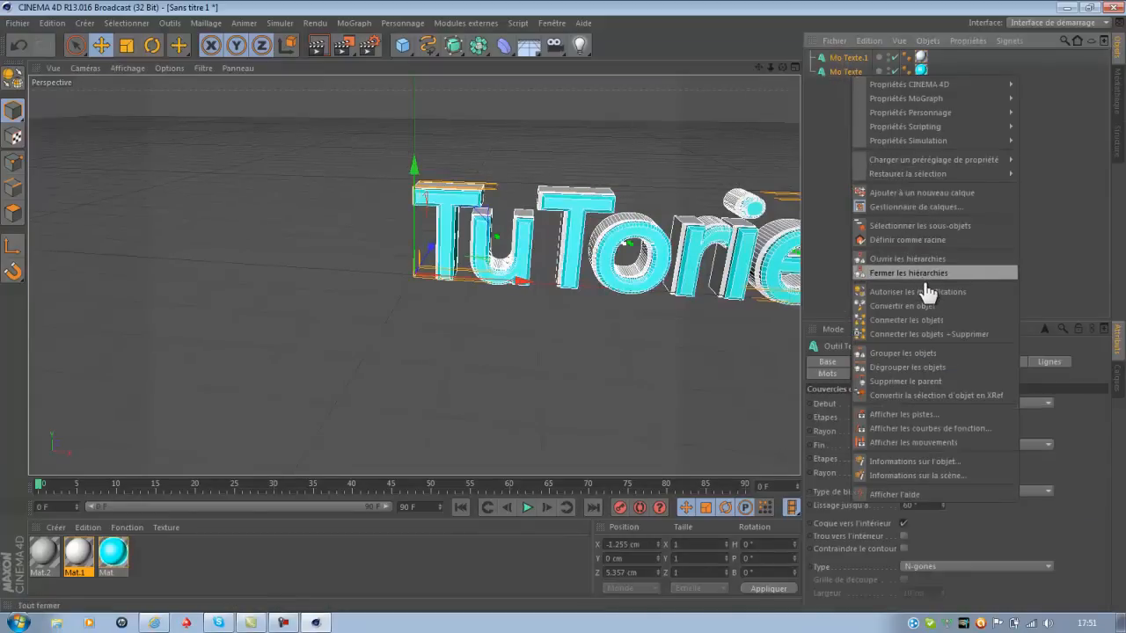
click(906, 353)
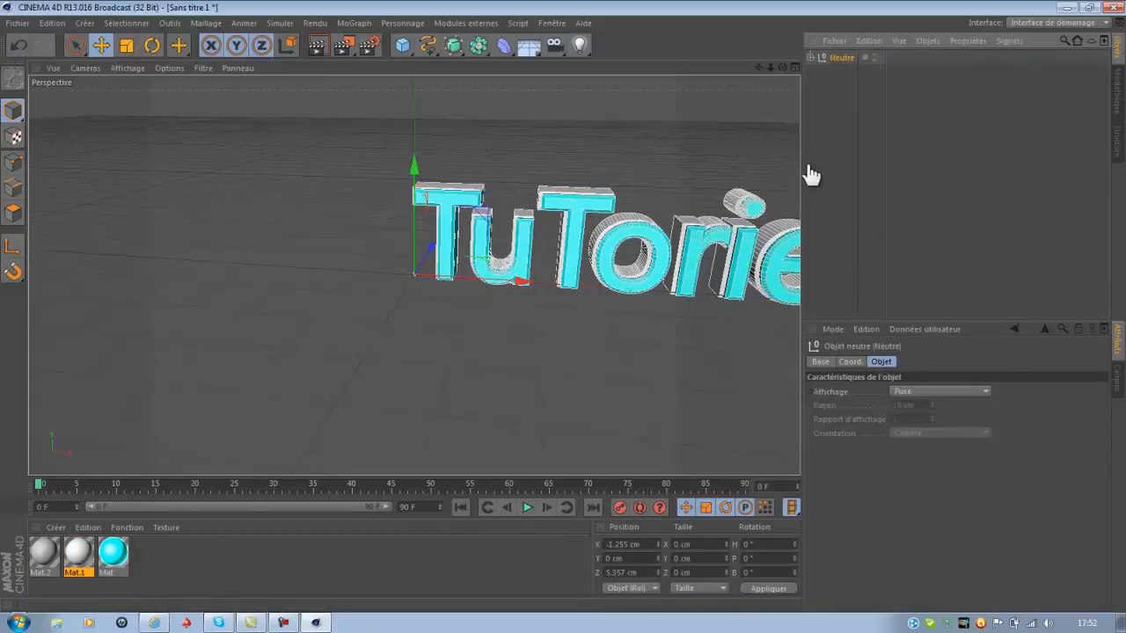
double_click(844, 57)
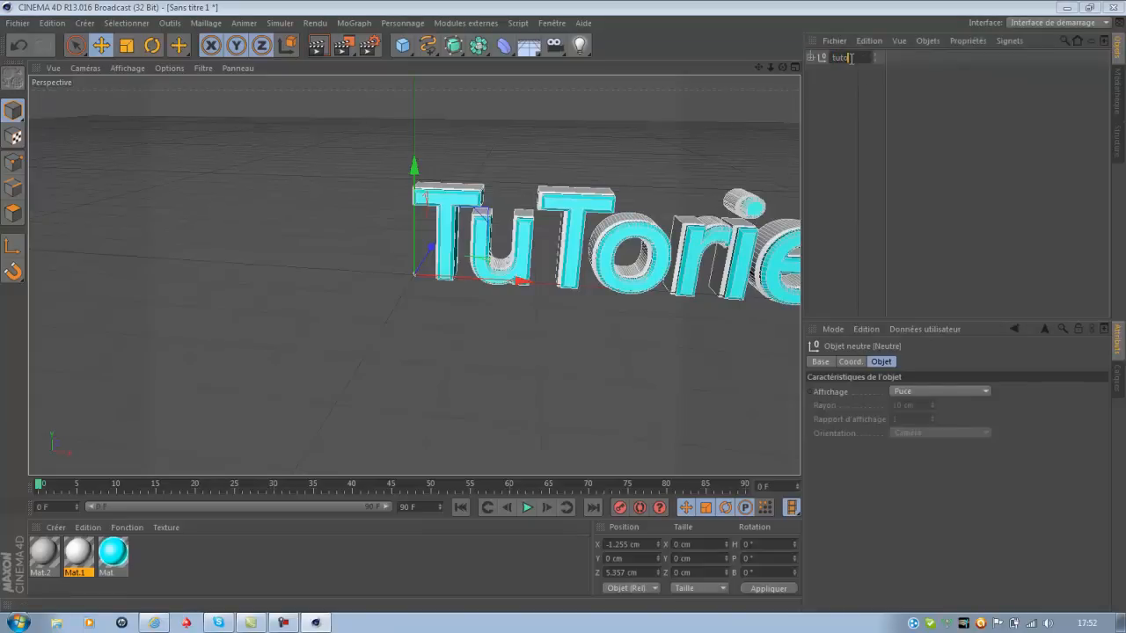
text(tutoriel)
key(Return)
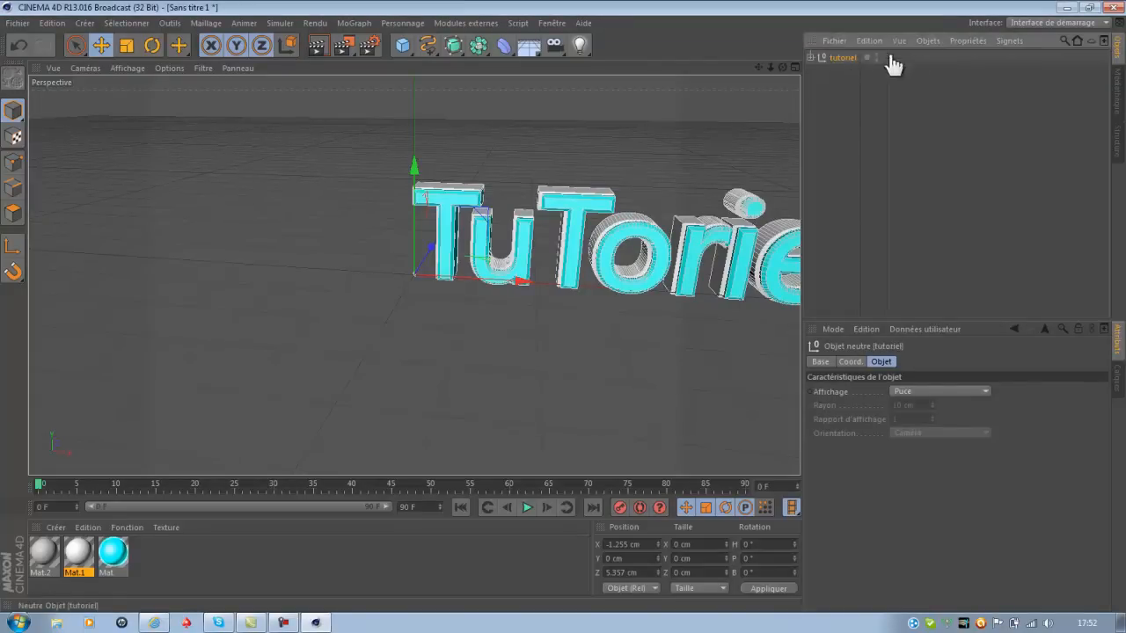
- Centre the text group in the view at about -334.5 cm on the X axis and render the active view
drag(517, 296, 331, 272)
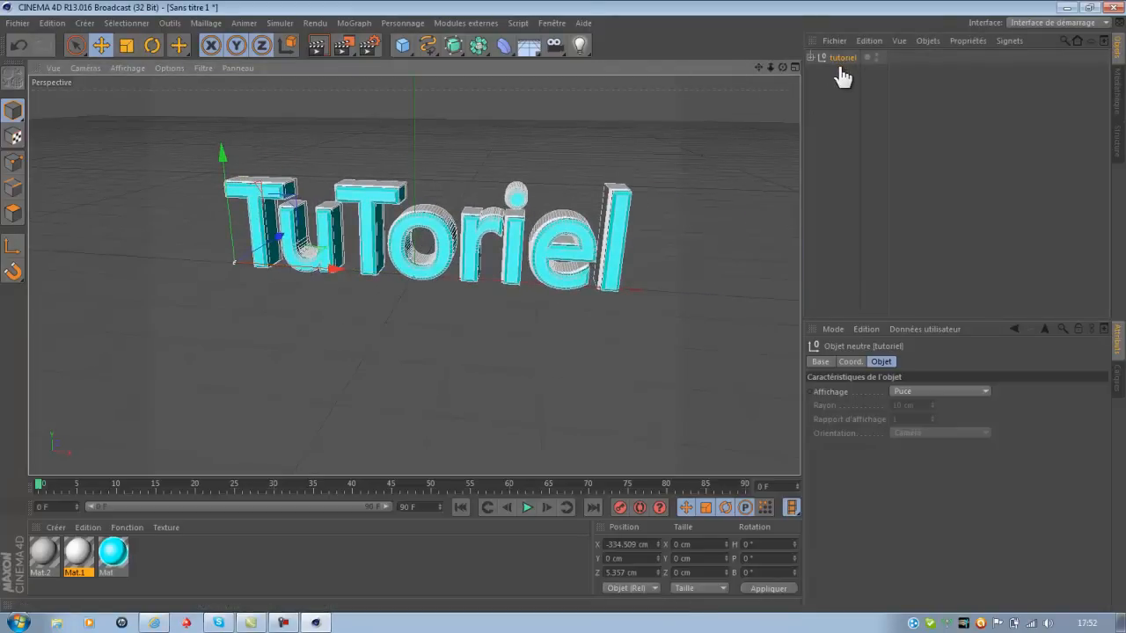
click(316, 55)
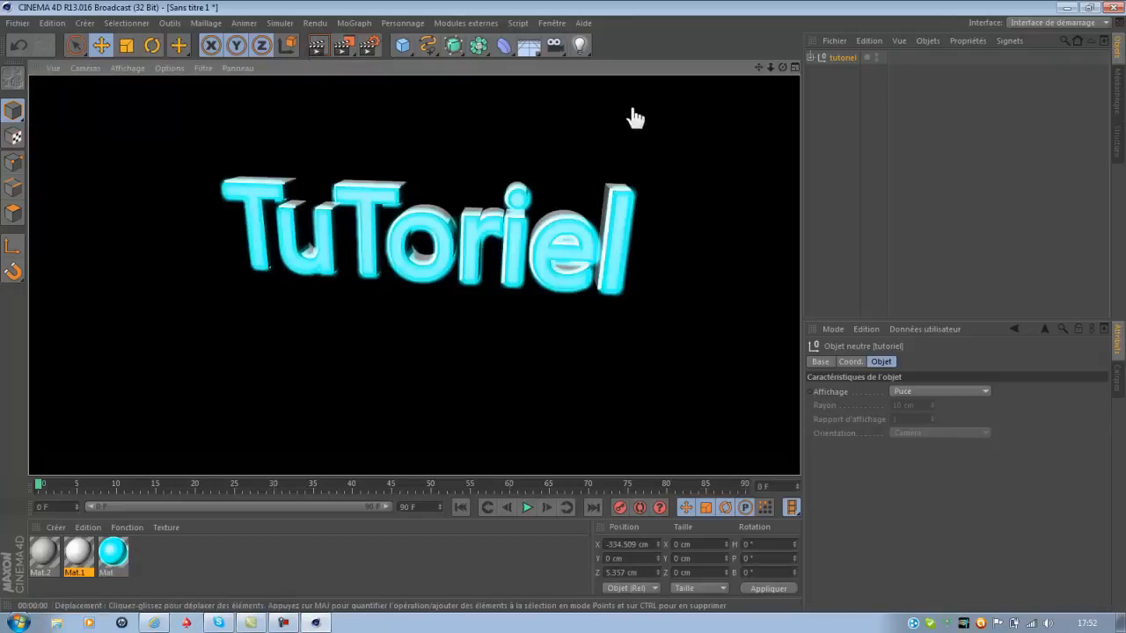
- Orbit around the title and render the active view to check the bevelled text from an angle
drag(782, 67, 561, 309)
click(319, 46)
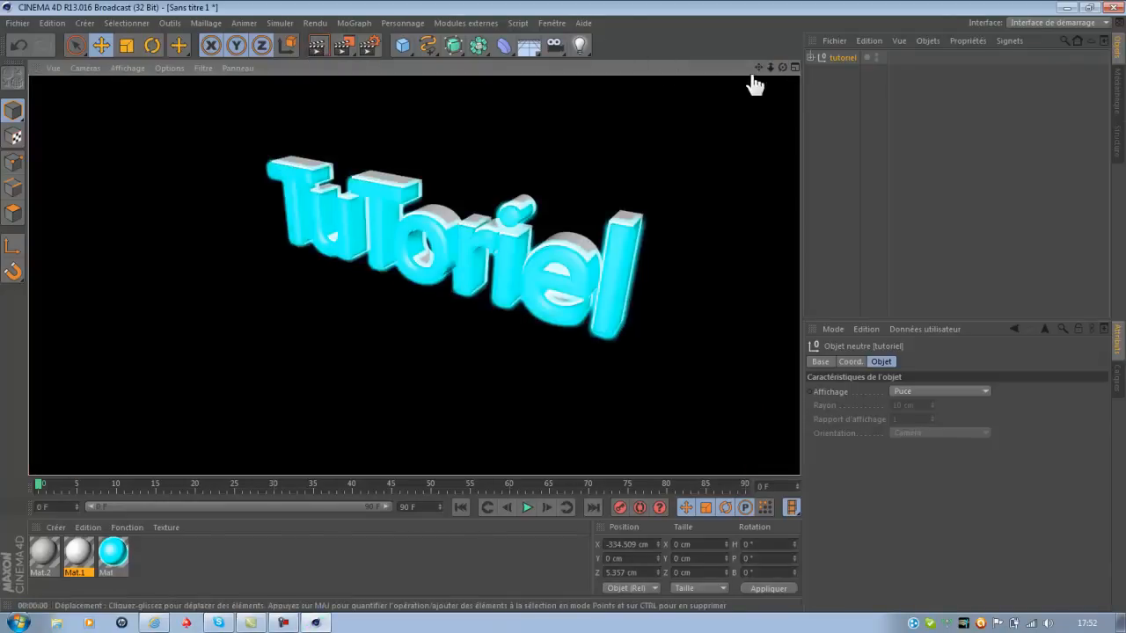
drag(784, 70, 572, 317)
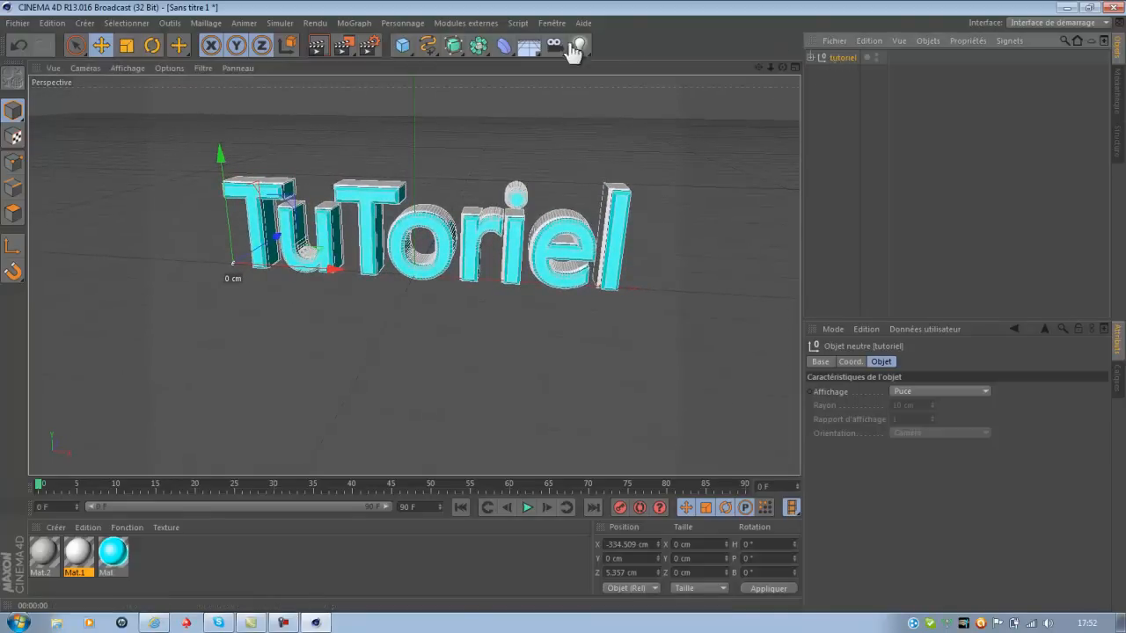
- Try to break the whole tutoriel group into 40 pieces with the Thrausi plugin, using the On Collision dynamic mode
click(456, 24)
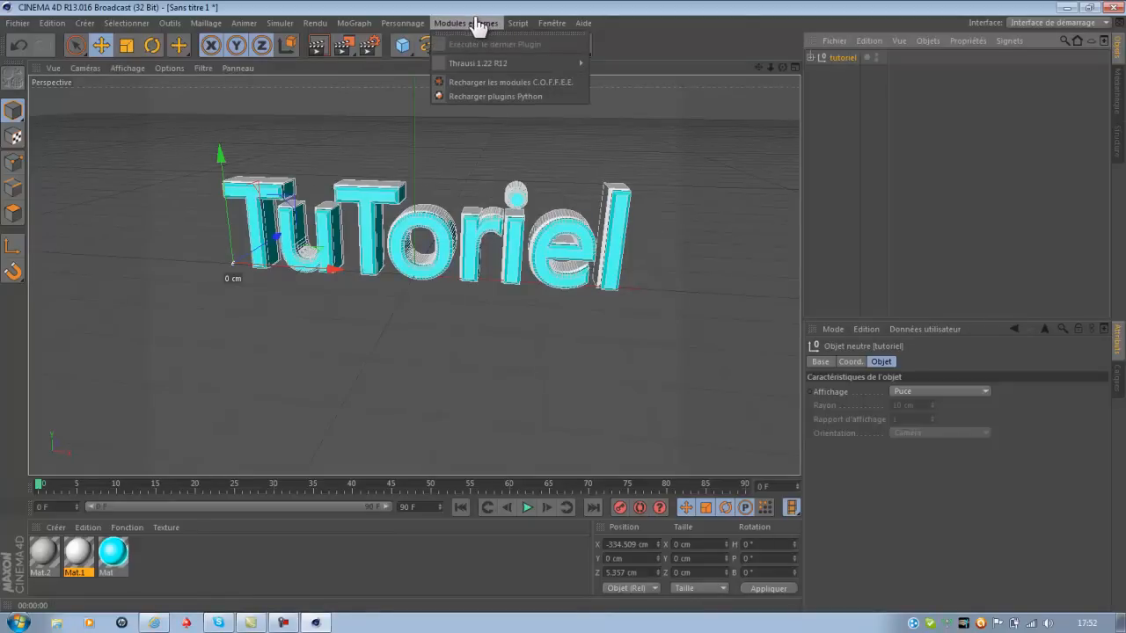
mouse_move(496, 65)
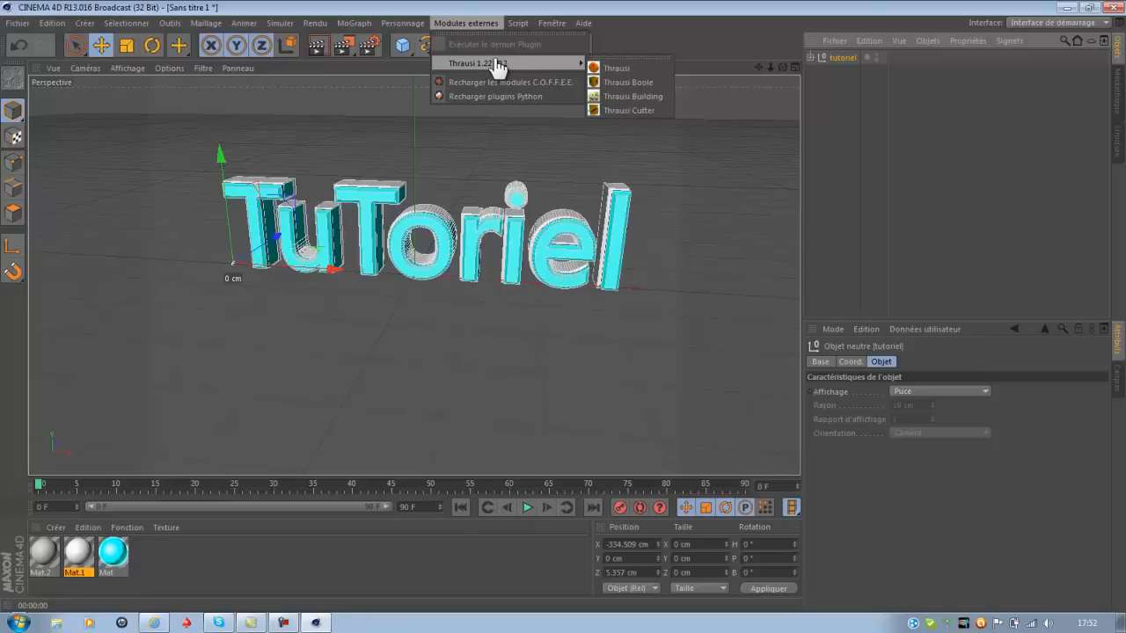
click(631, 74)
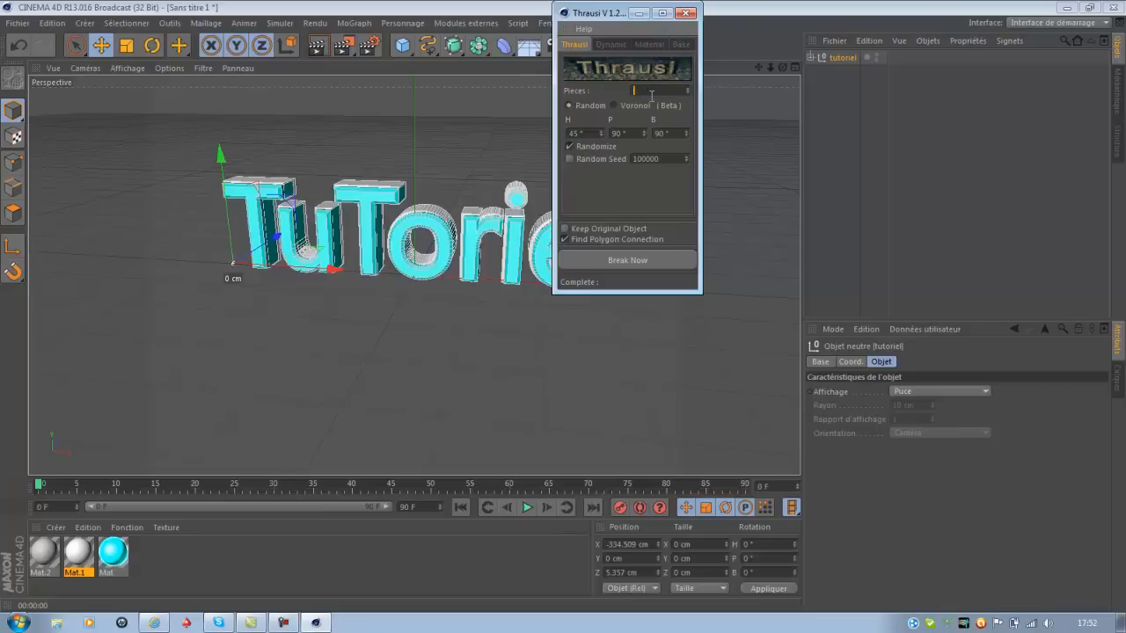
click(621, 44)
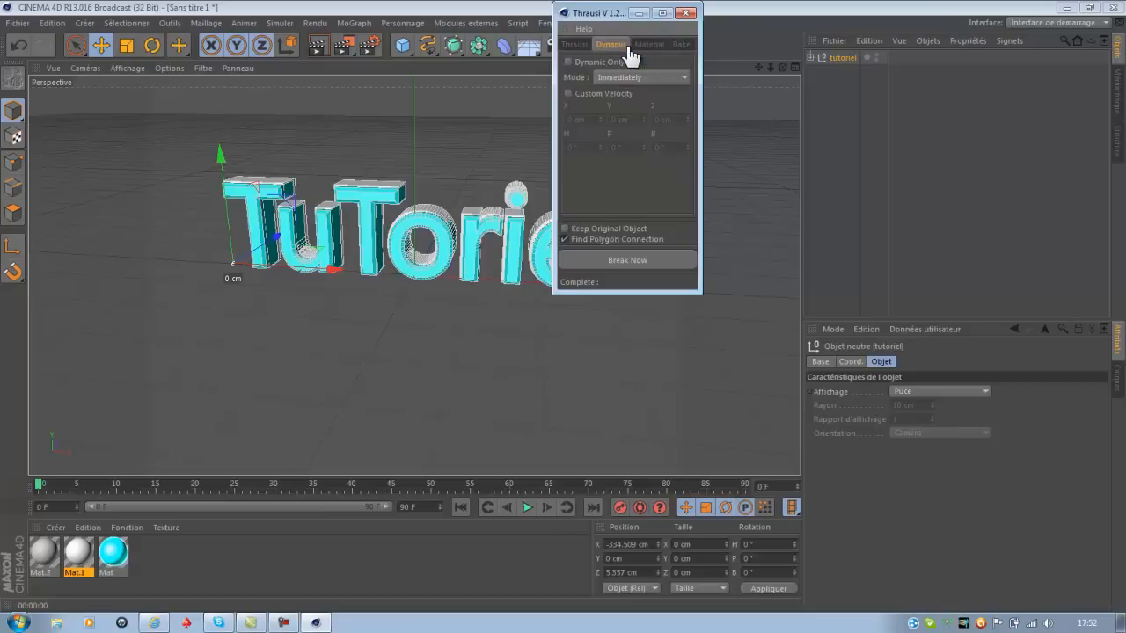
click(620, 77)
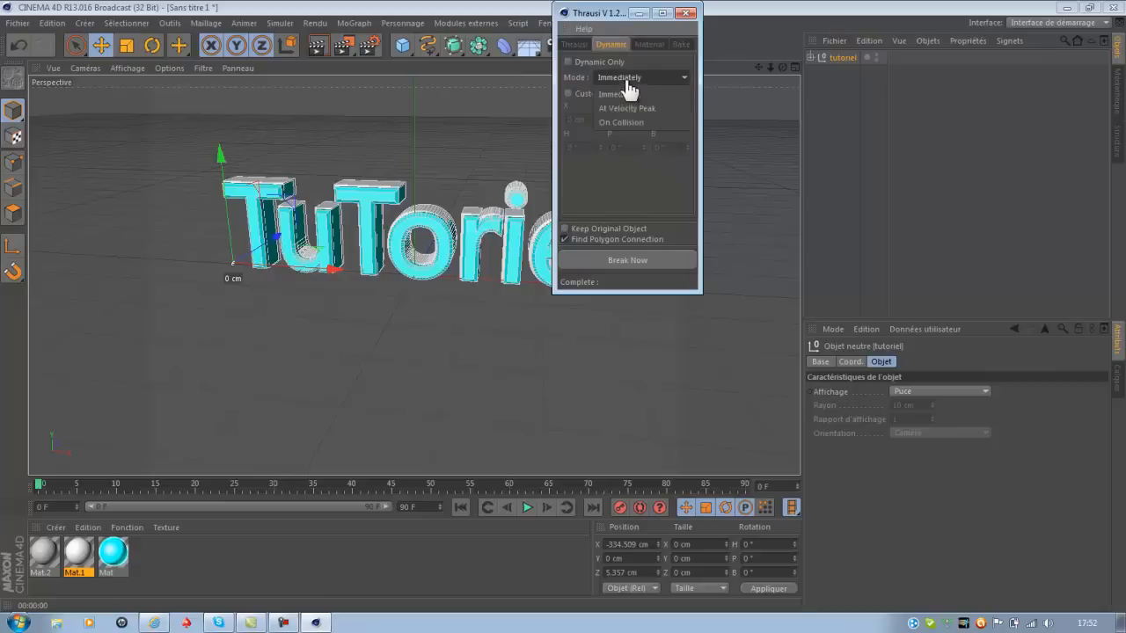
click(660, 129)
click(648, 45)
click(577, 45)
click(616, 260)
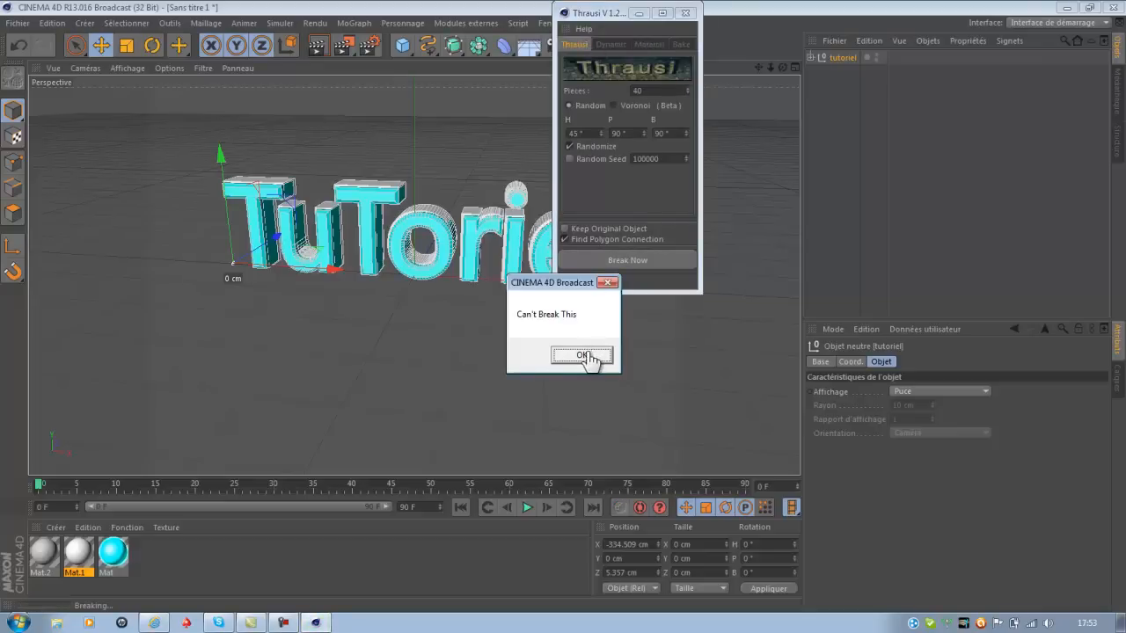
click(582, 355)
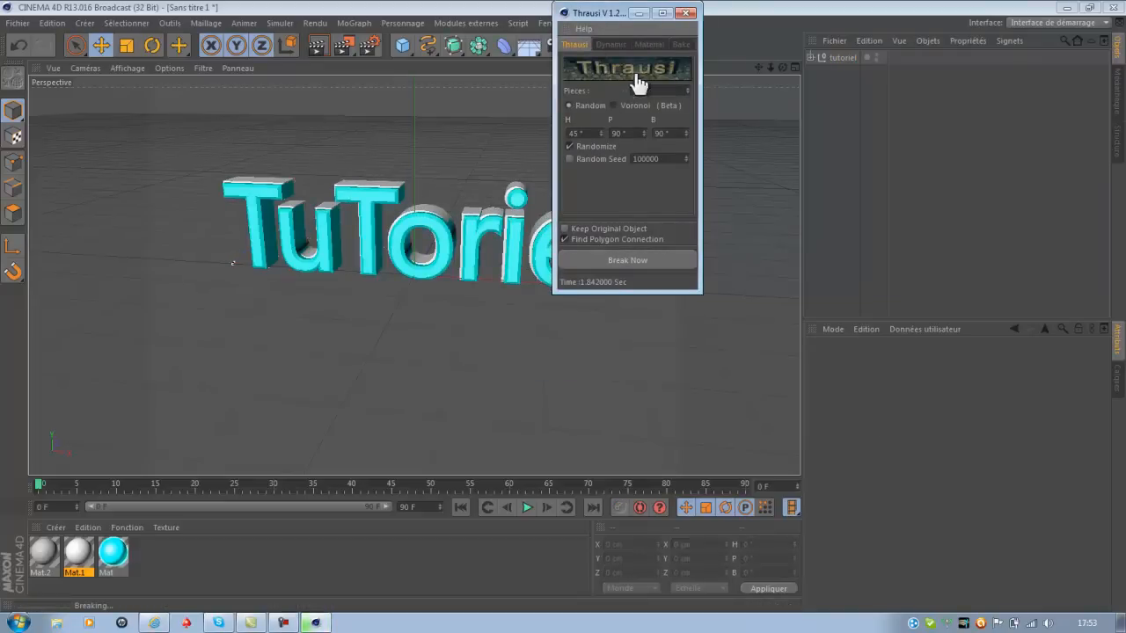
click(686, 12)
- Break both Mo Texte objects inside the tutoriel group into 40 random pieces with Thrausi, choosing a dynamic mode first
click(832, 58)
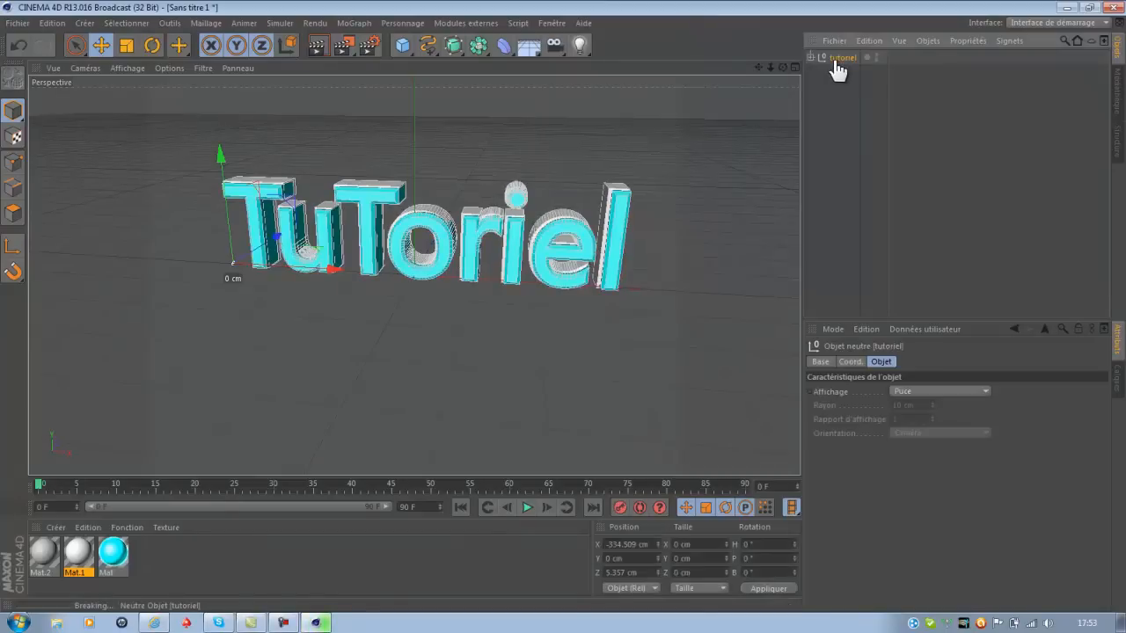
click(810, 57)
click(851, 85)
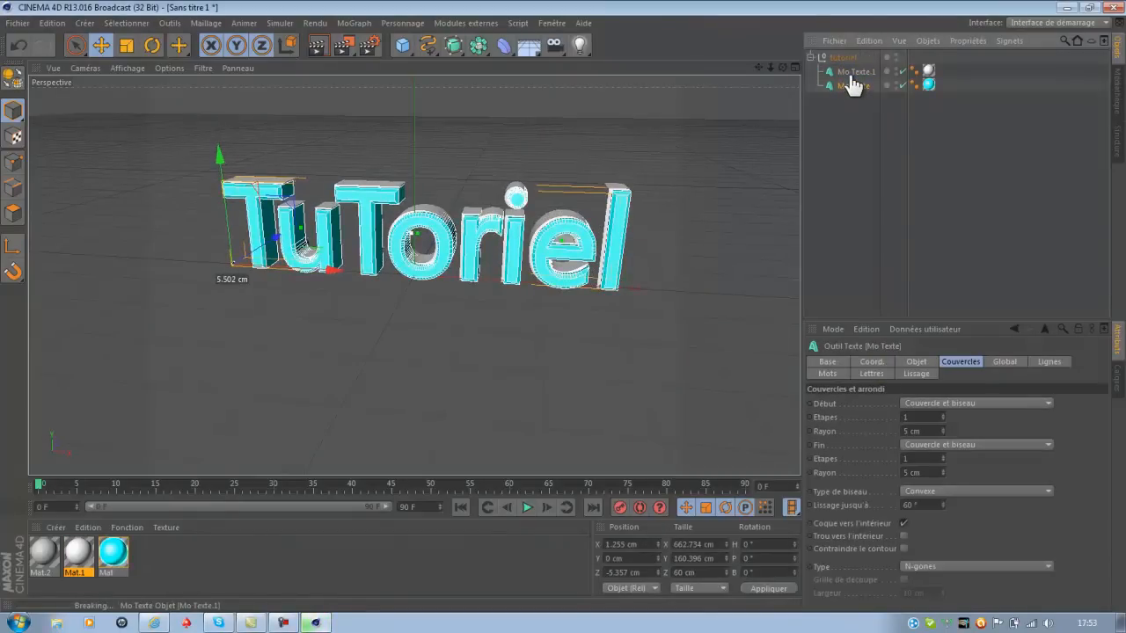
ctrl+click(851, 74)
click(465, 23)
mouse_move(515, 62)
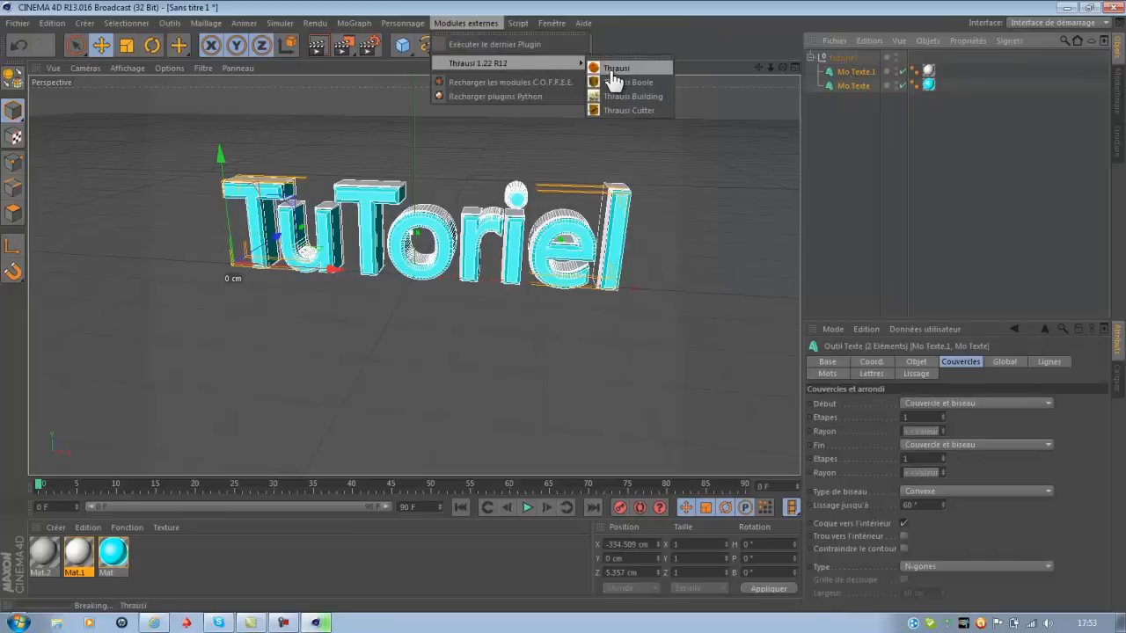
click(611, 74)
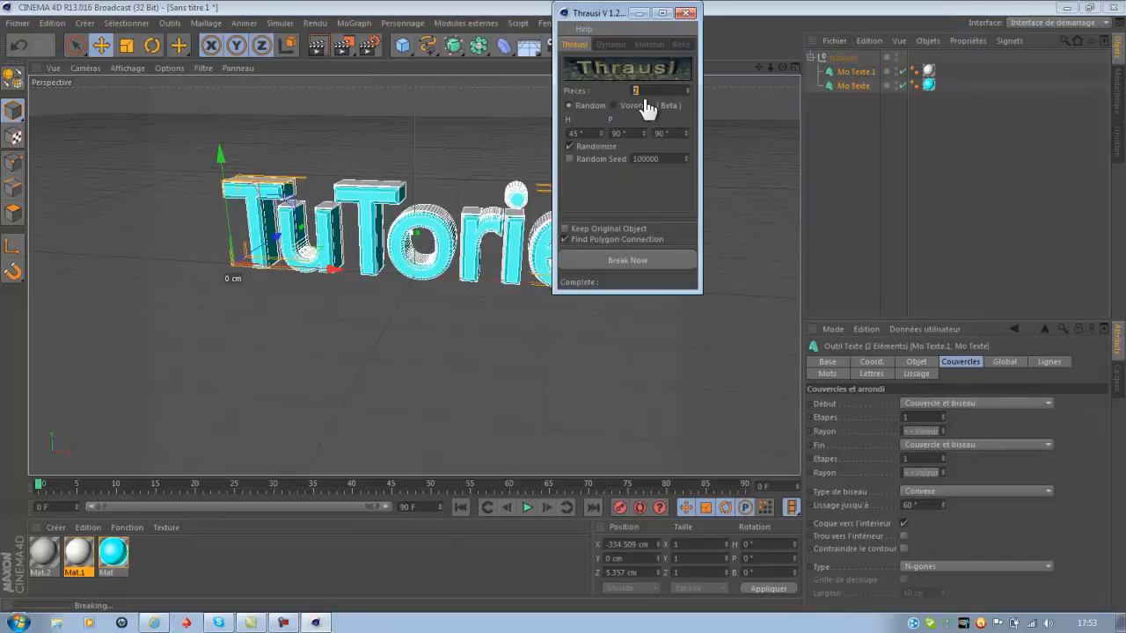
click(610, 44)
click(651, 77)
click(650, 113)
click(574, 44)
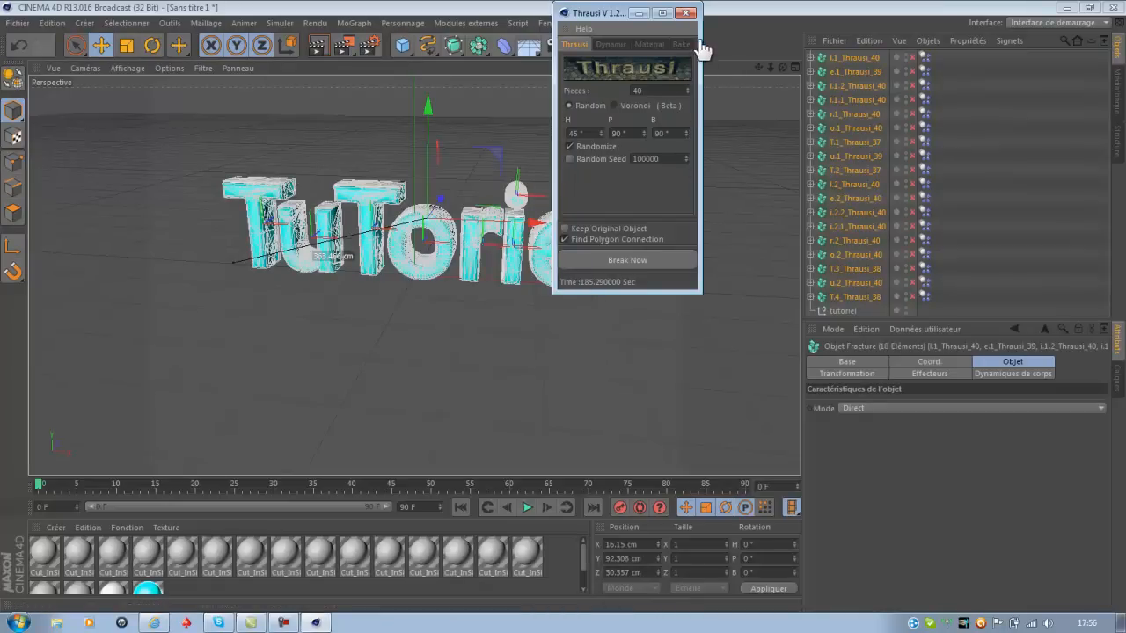
click(686, 12)
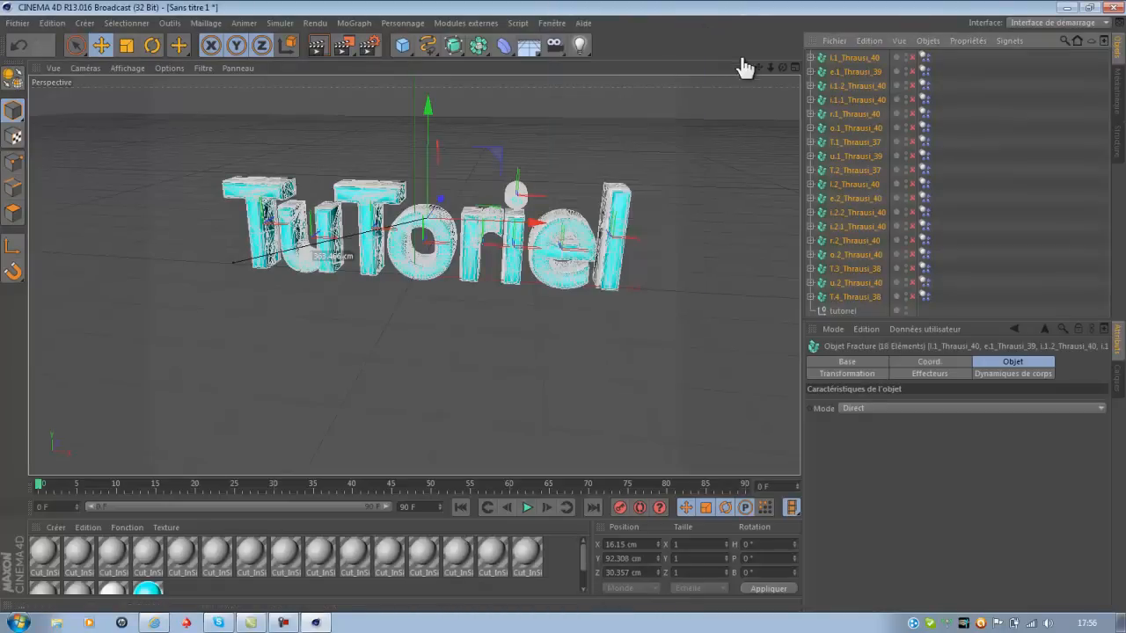
- Examine the individual pieces and their tags inside the first Thrausi fracture object
click(960, 166)
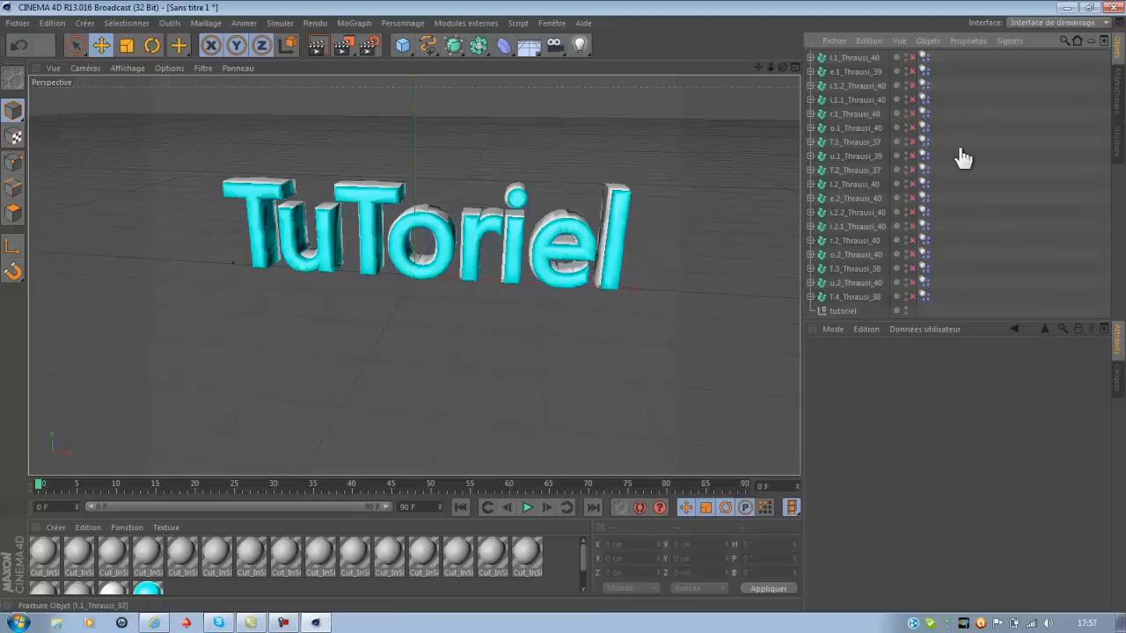
click(812, 58)
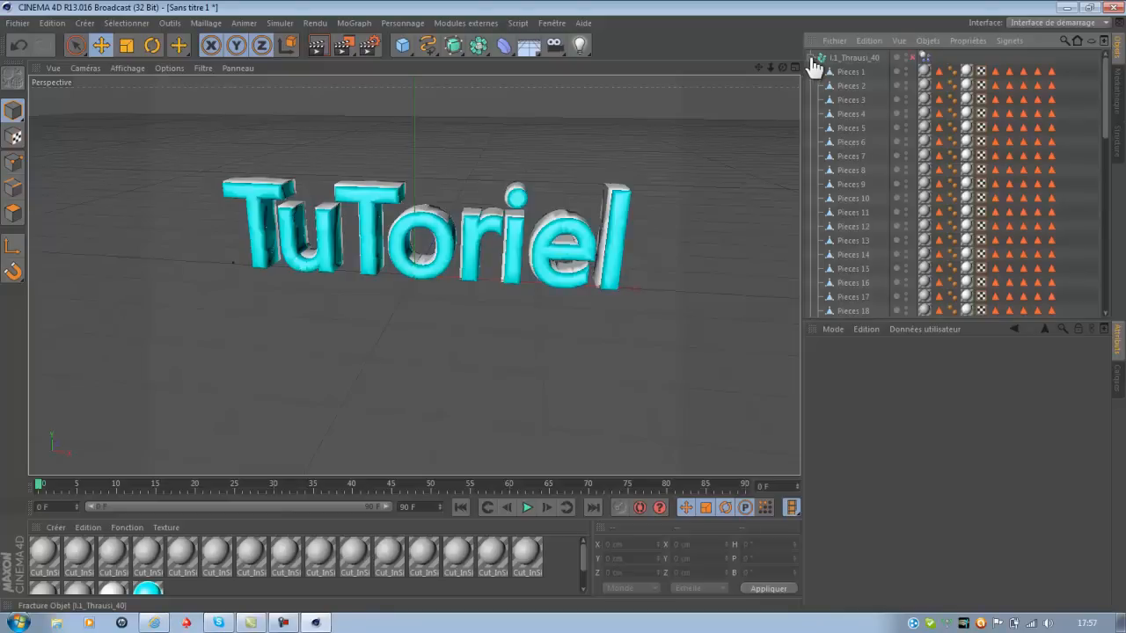
scroll(955, 126, down, 10)
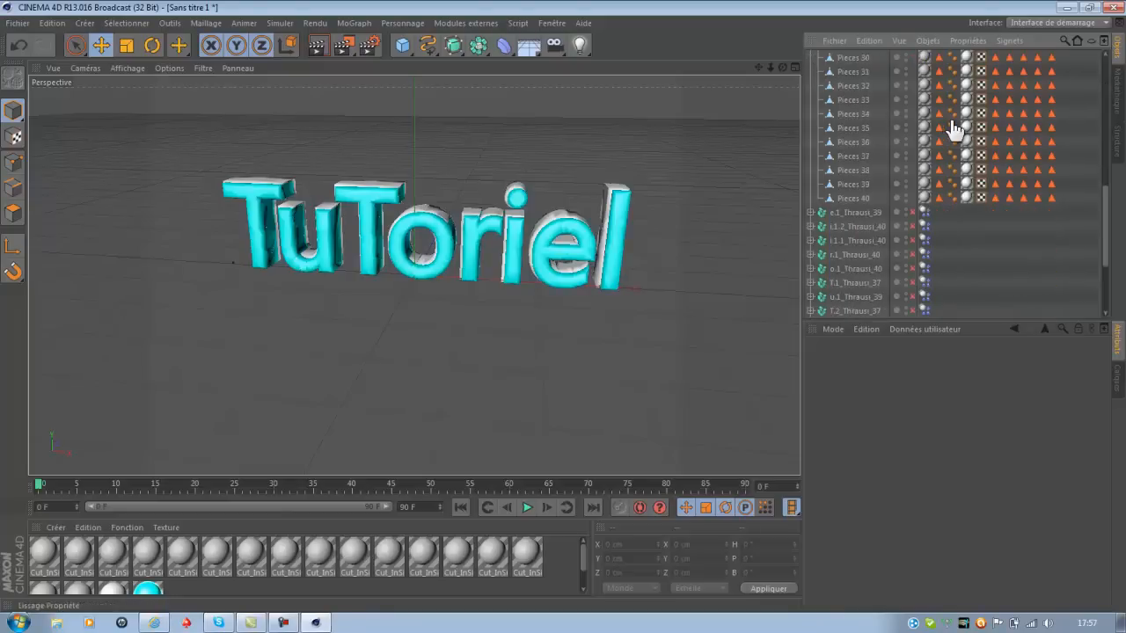
scroll(955, 150, up, 10)
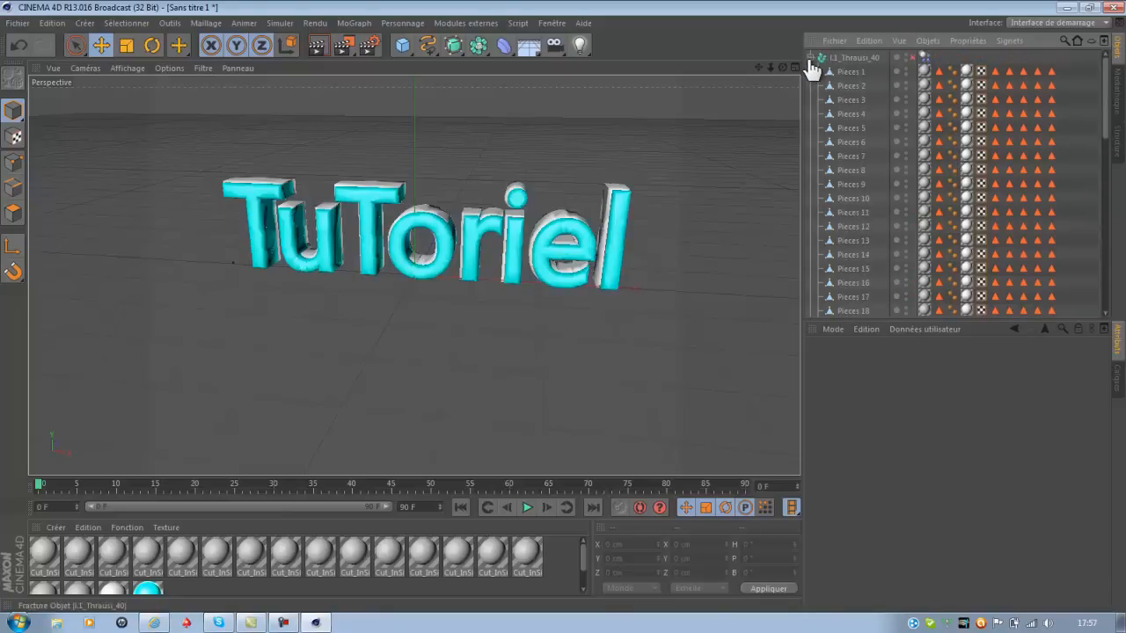
click(810, 58)
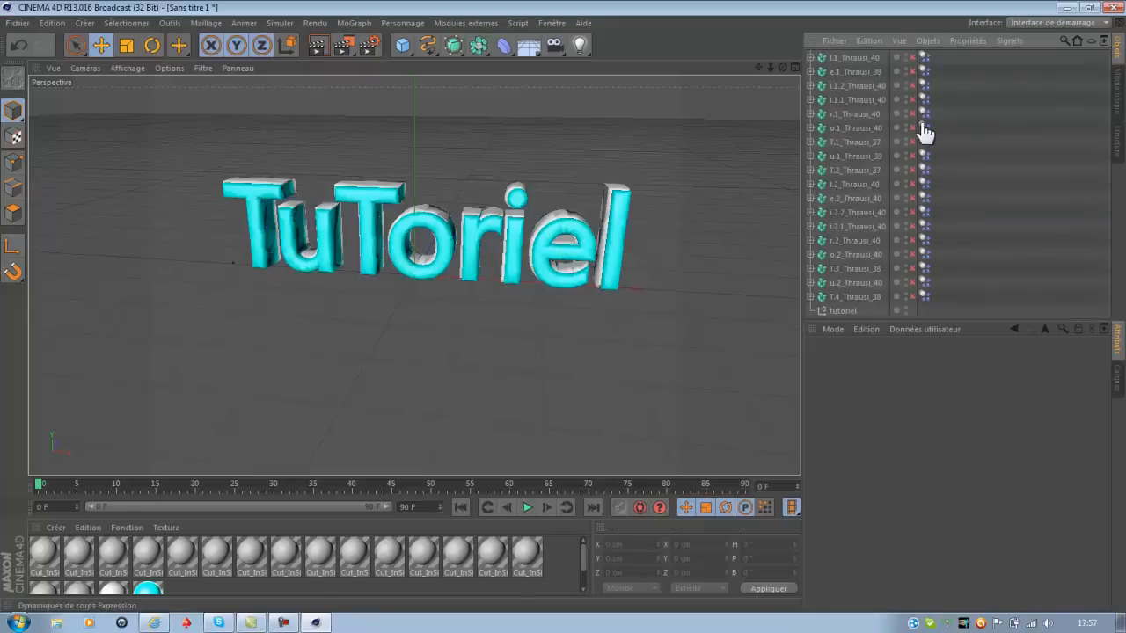
- Enable all of the Thrausi fracture objects in the object list
click(913, 57)
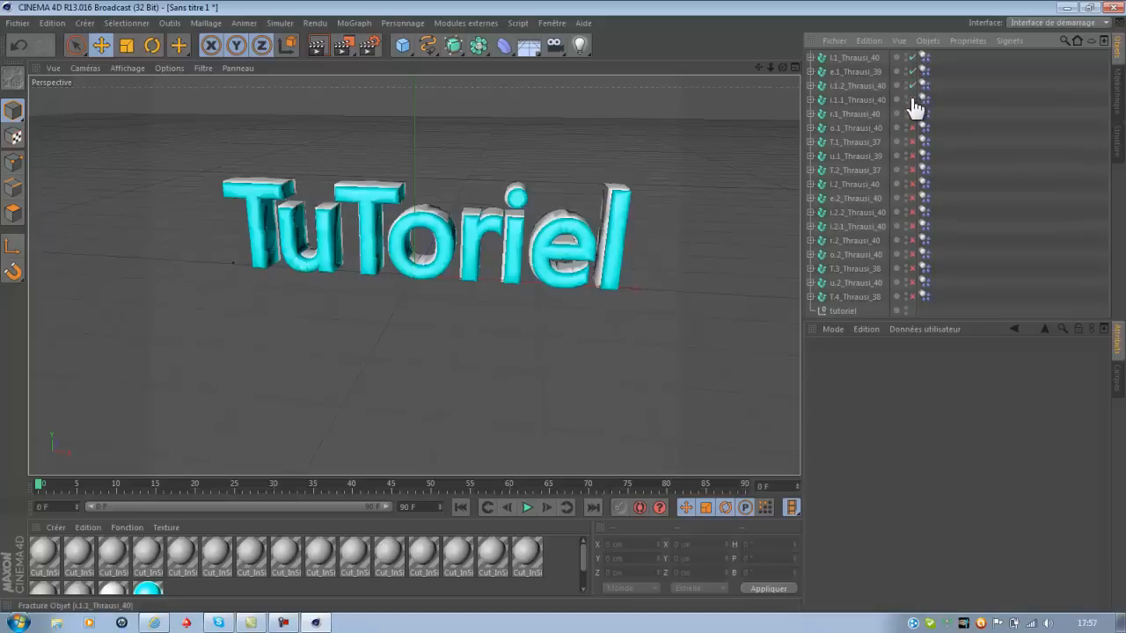
click(912, 156)
click(912, 183)
click(912, 240)
click(913, 254)
click(914, 268)
click(913, 297)
- Group all the fracture objects into one null and delete the leftover empty tutoriel null
drag(888, 301, 848, 60)
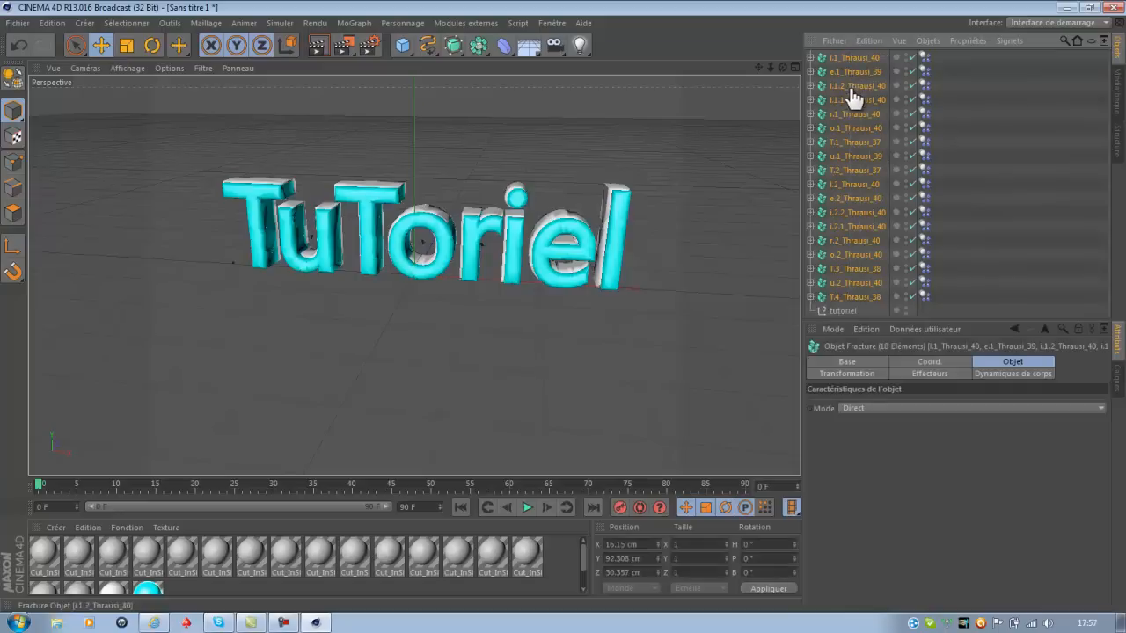
right_click(867, 144)
click(912, 420)
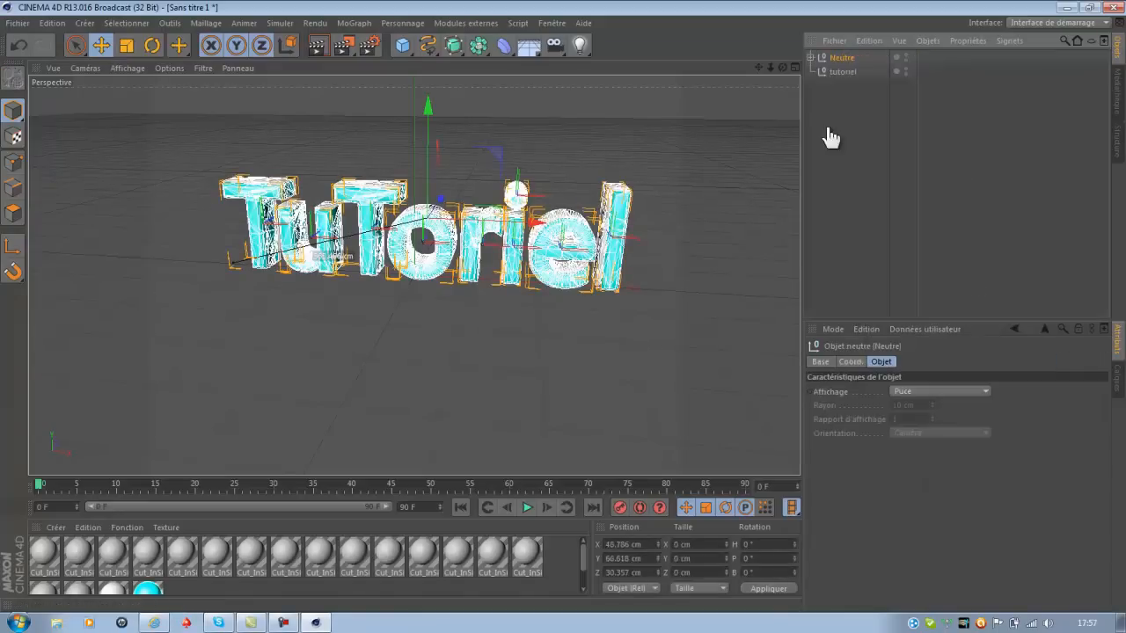
click(842, 73)
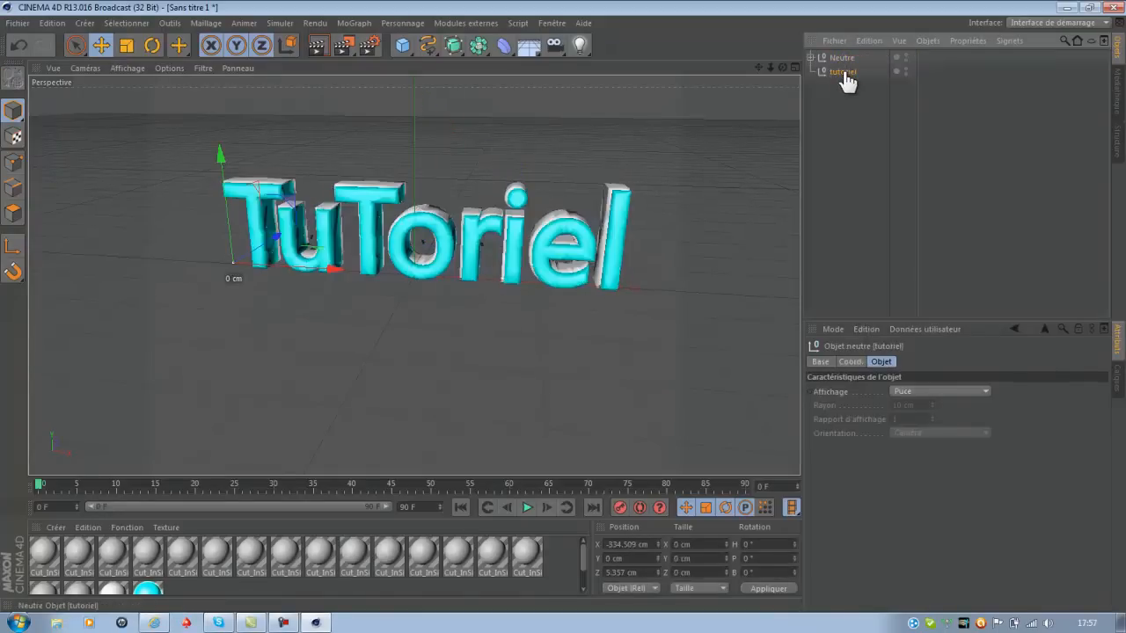
key(Delete)
- Rename the group of fracture objects "tutoriel" and deselect it
click(844, 60)
right_click(843, 60)
click(838, 59)
double_click(837, 58)
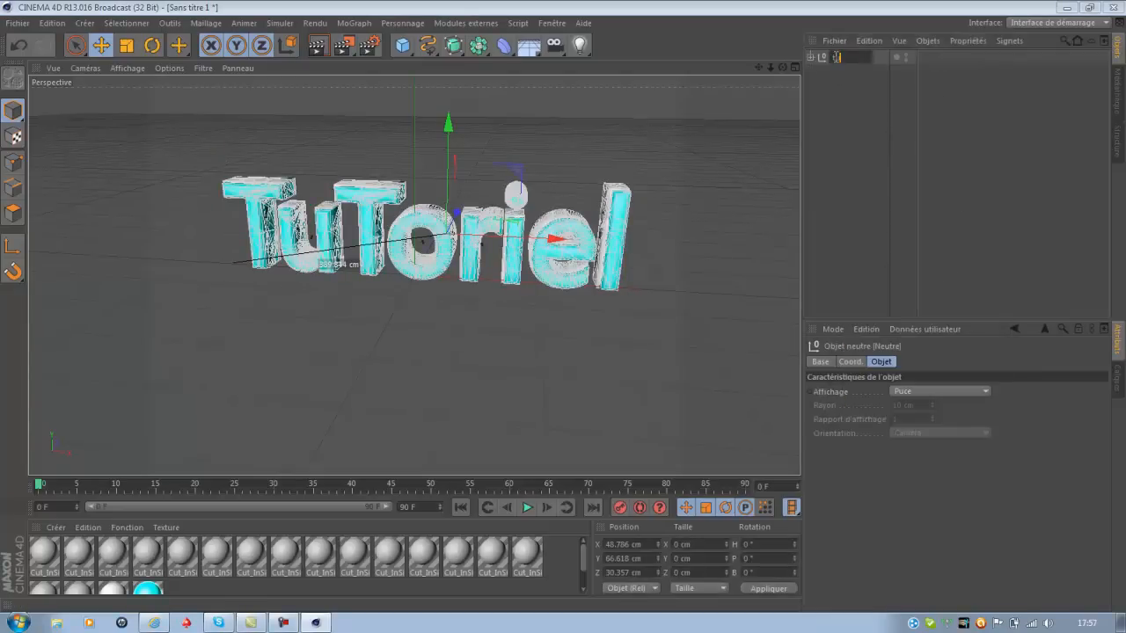
text(tutoriel)
key(Return)
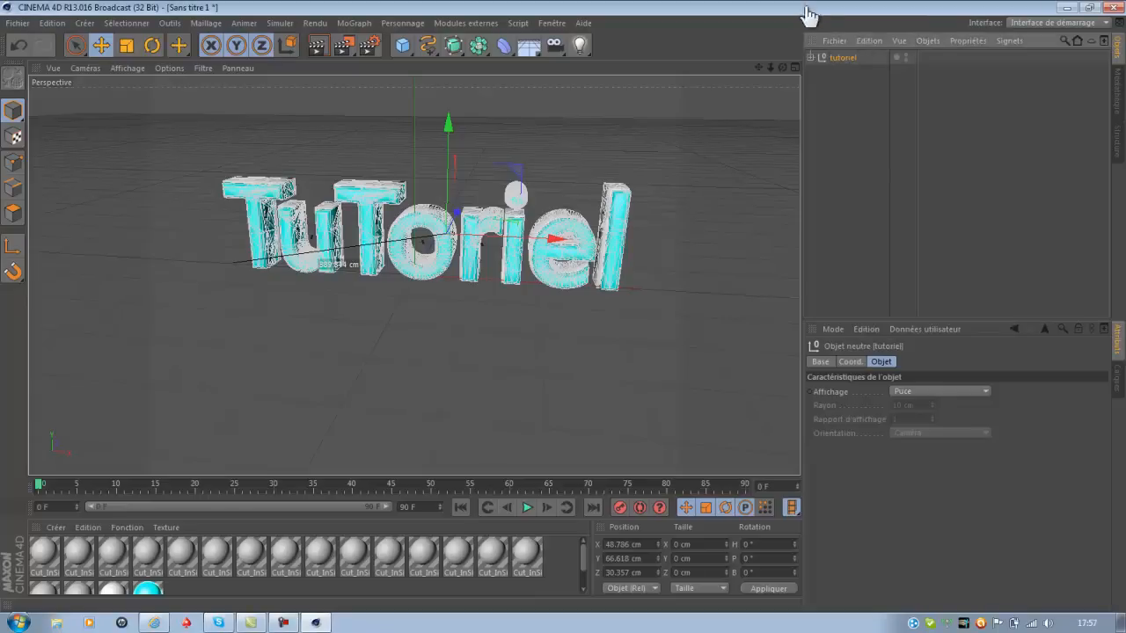
click(852, 99)
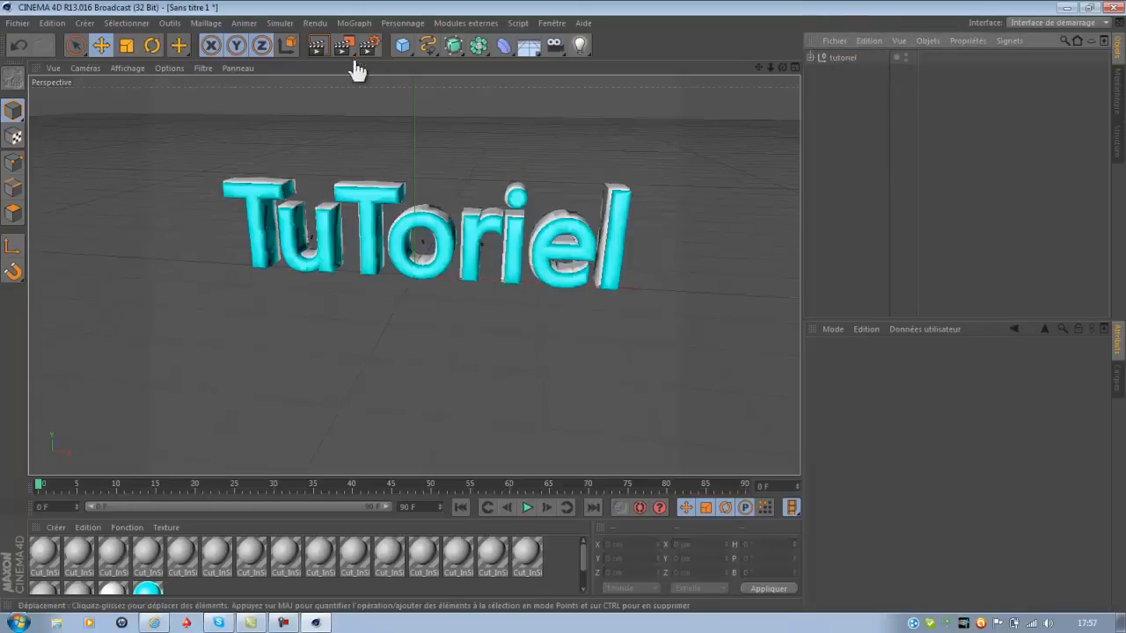
- Add a MoGraph text object and place it above the title at about X -120.4 cm, Y 238.8 cm
click(352, 23)
click(394, 185)
drag(415, 166, 432, 66)
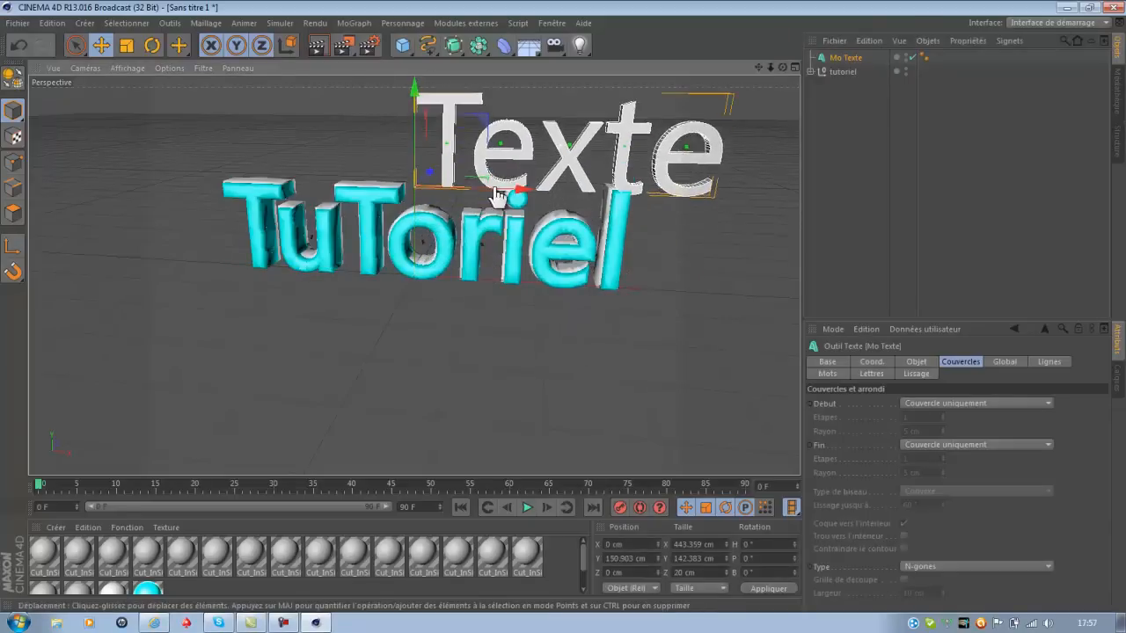
drag(478, 202, 415, 194)
drag(770, 67, 567, 330)
drag(364, 114, 385, 123)
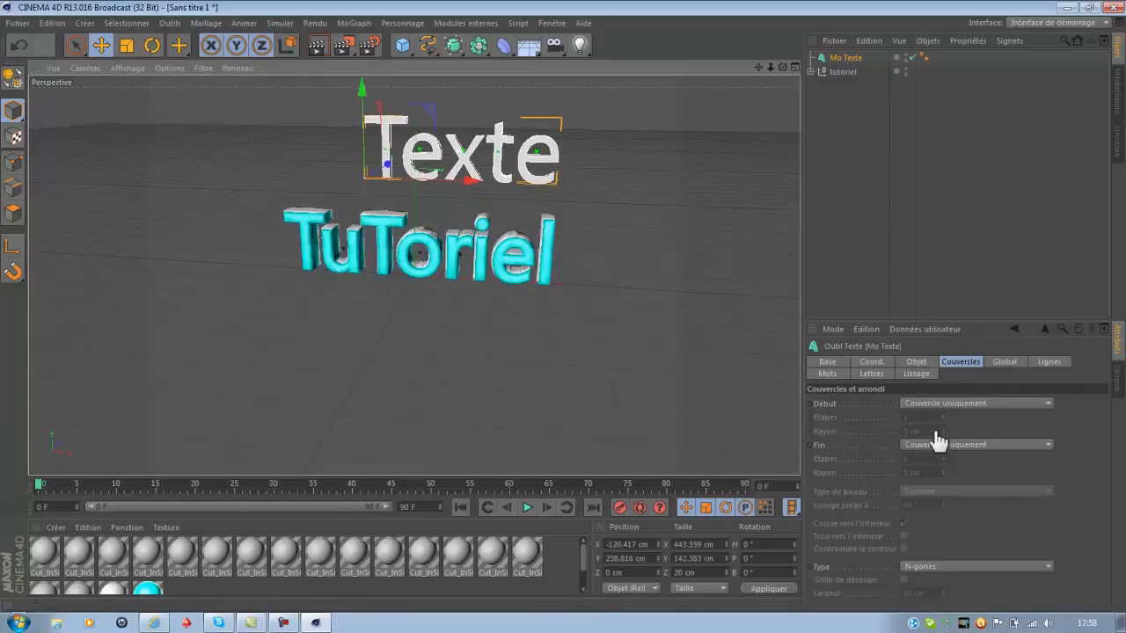
- Change the new text to "Merci" with a depth of 40 cm, and shift it to about -207.1 cm on the X axis
click(915, 363)
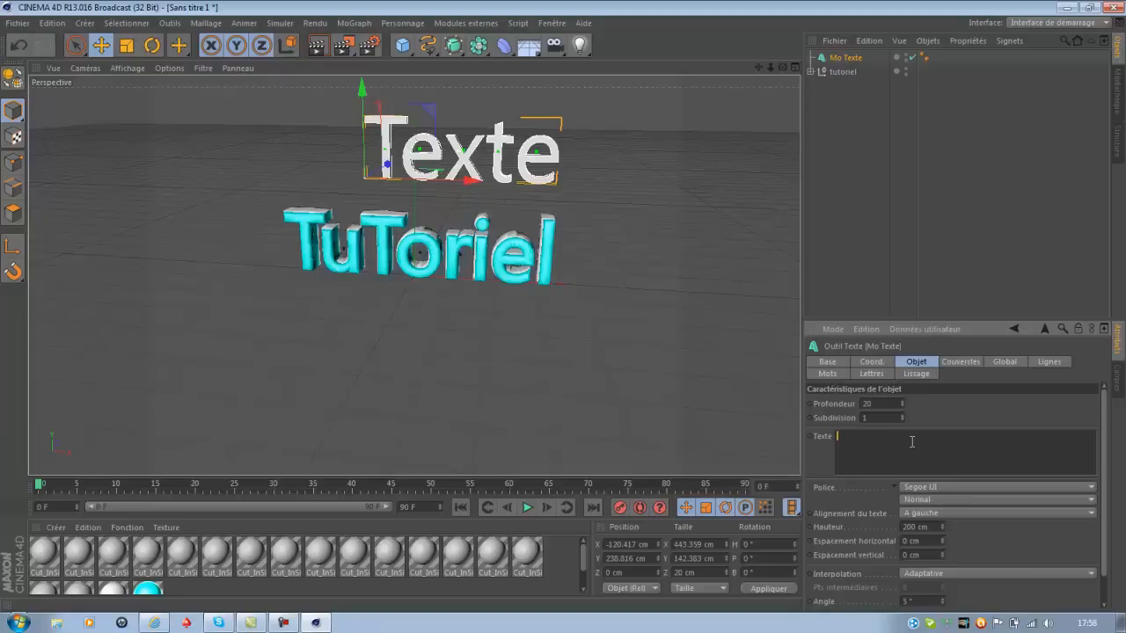
key(Caps_Lock)
text(M)
click(907, 407)
drag(903, 405, 899, 434)
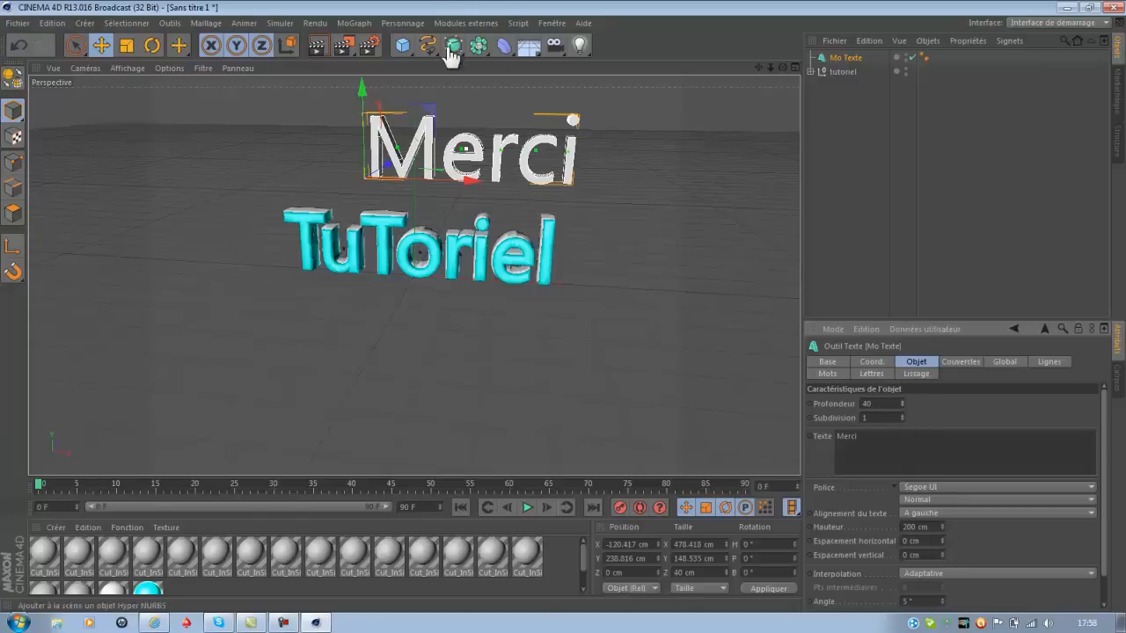
drag(437, 185, 449, 181)
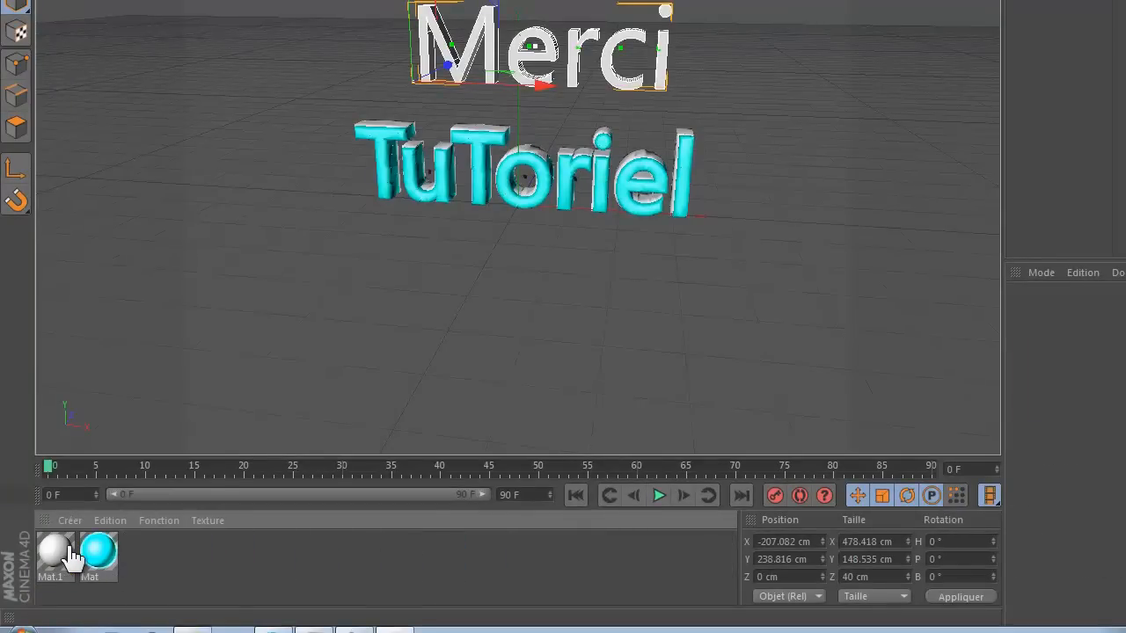
- Create a new material and set its colour to dark red with R 163, V 0 and B 0
double_click(204, 577)
double_click(71, 554)
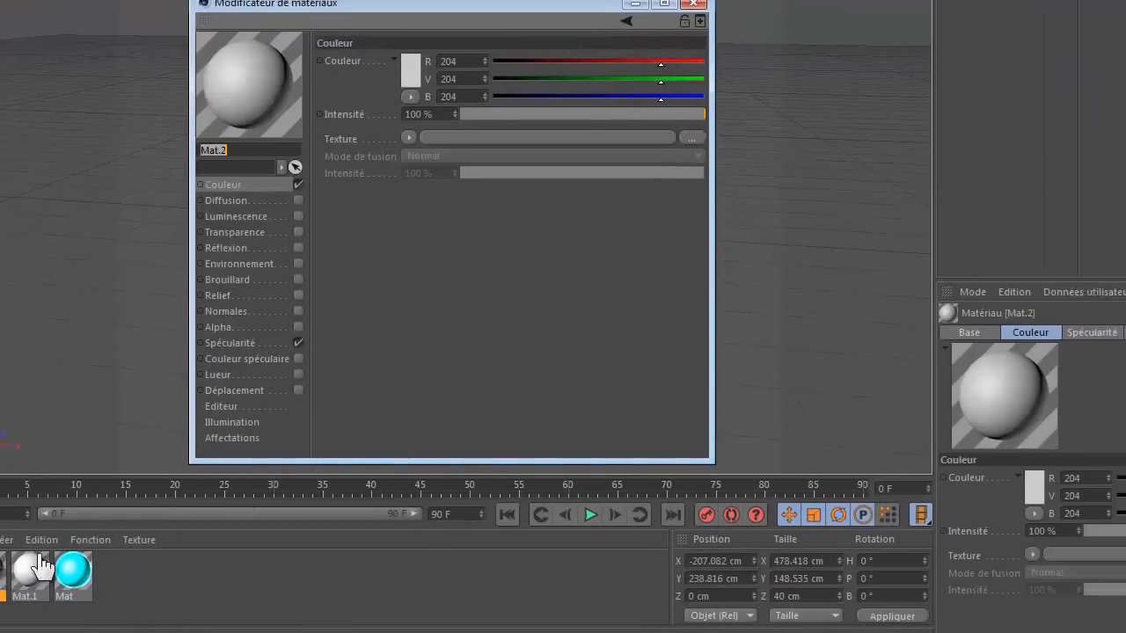
drag(477, 121, 409, 118)
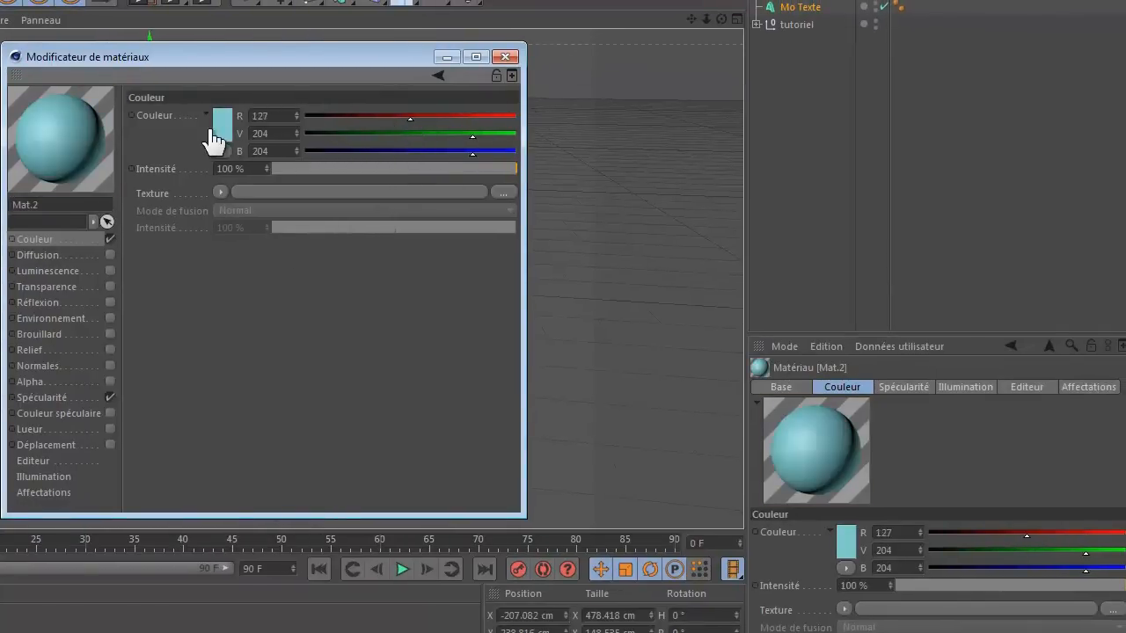
click(217, 132)
drag(296, 62, 345, 61)
mouse_move(241, 123)
mouse_down()
mouse_move(245, 106)
mouse_move(237, 110)
mouse_up()
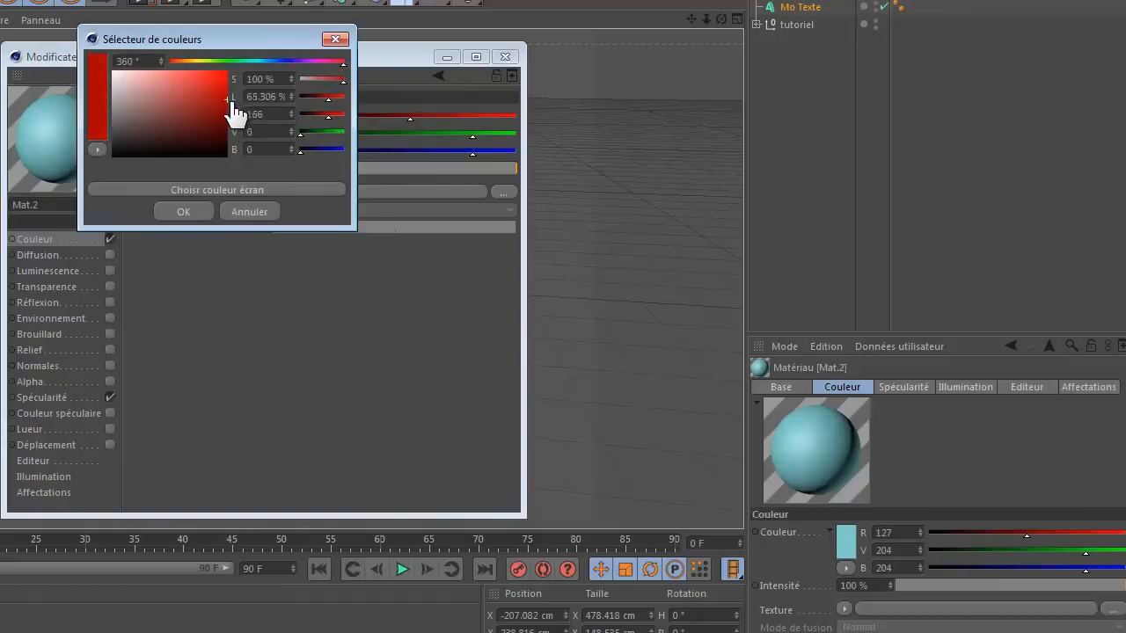
click(183, 211)
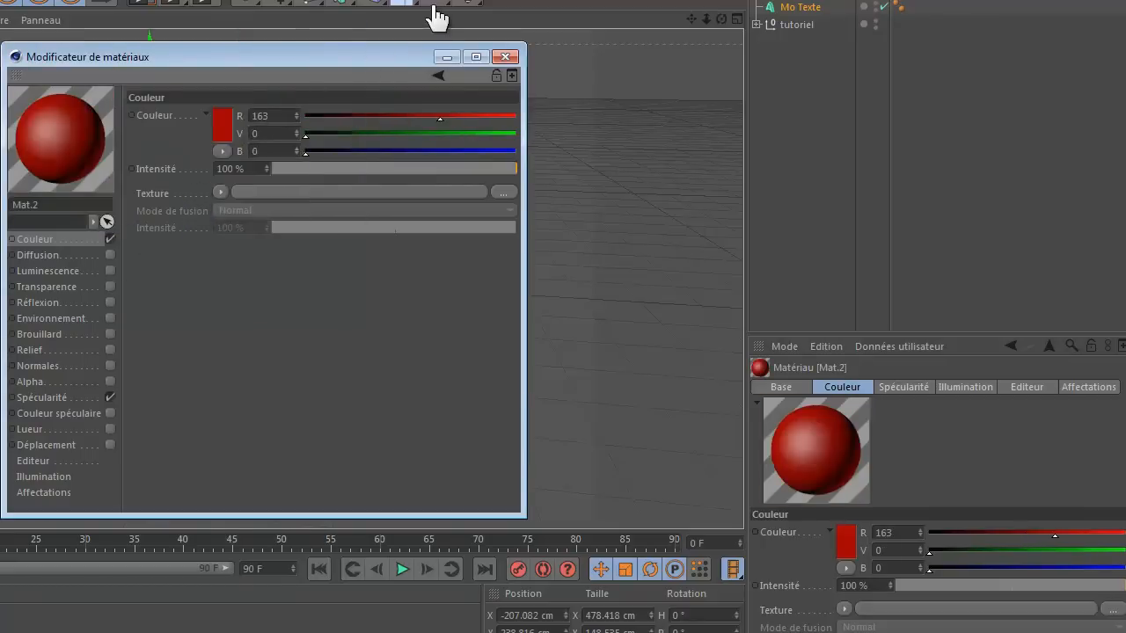
click(505, 57)
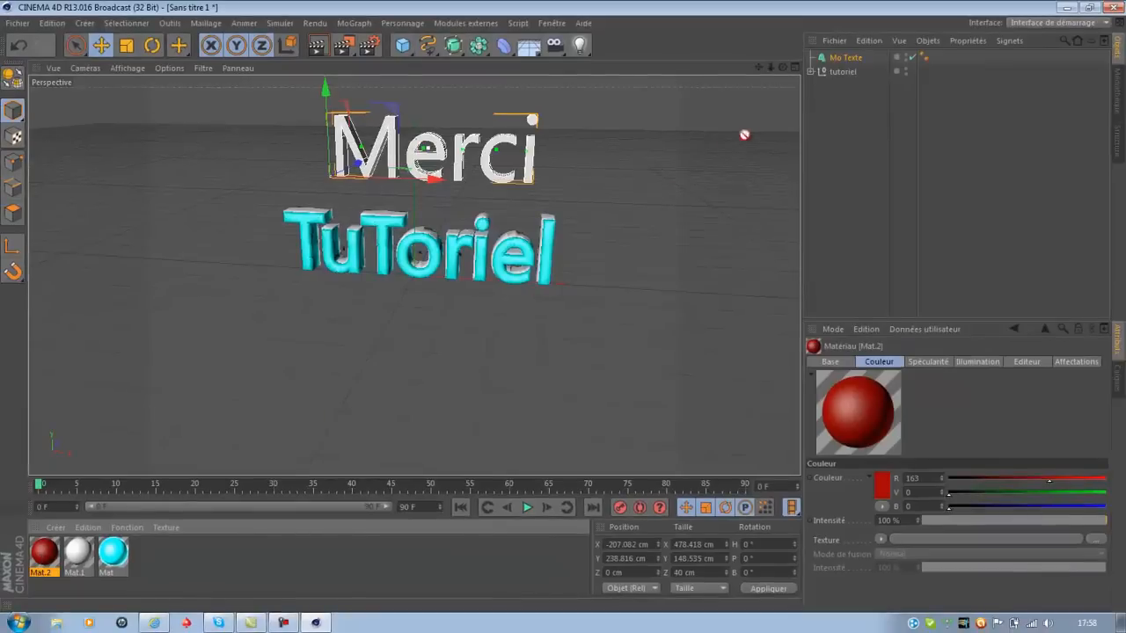
- Apply the red material to the Merci text and give the text a rigid body simulation tag
drag(905, 69, 912, 61)
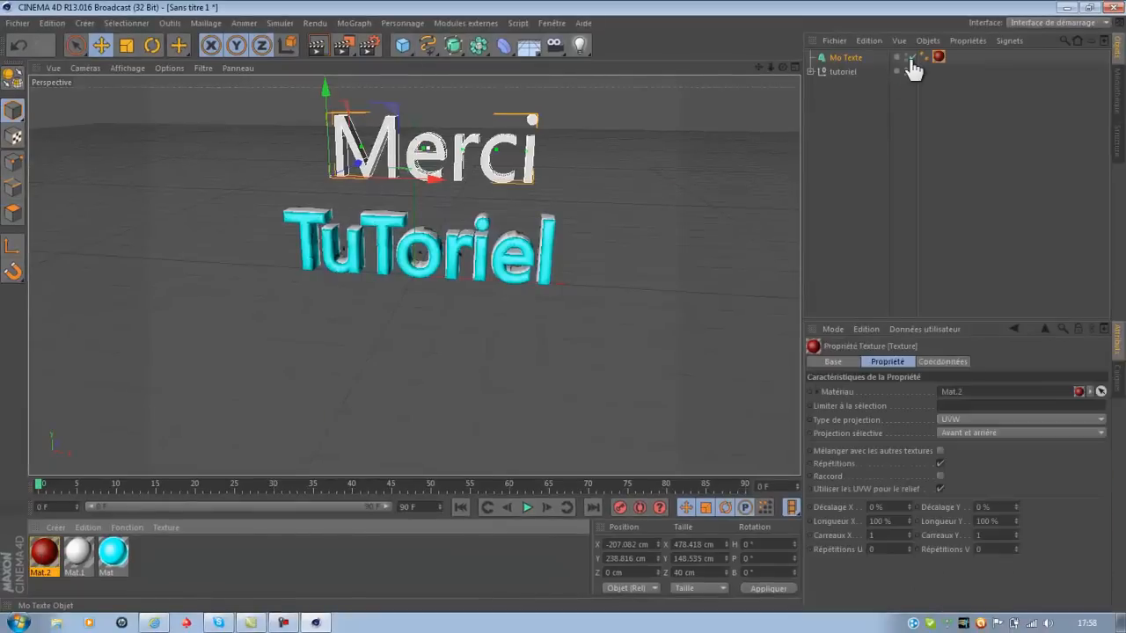
click(856, 61)
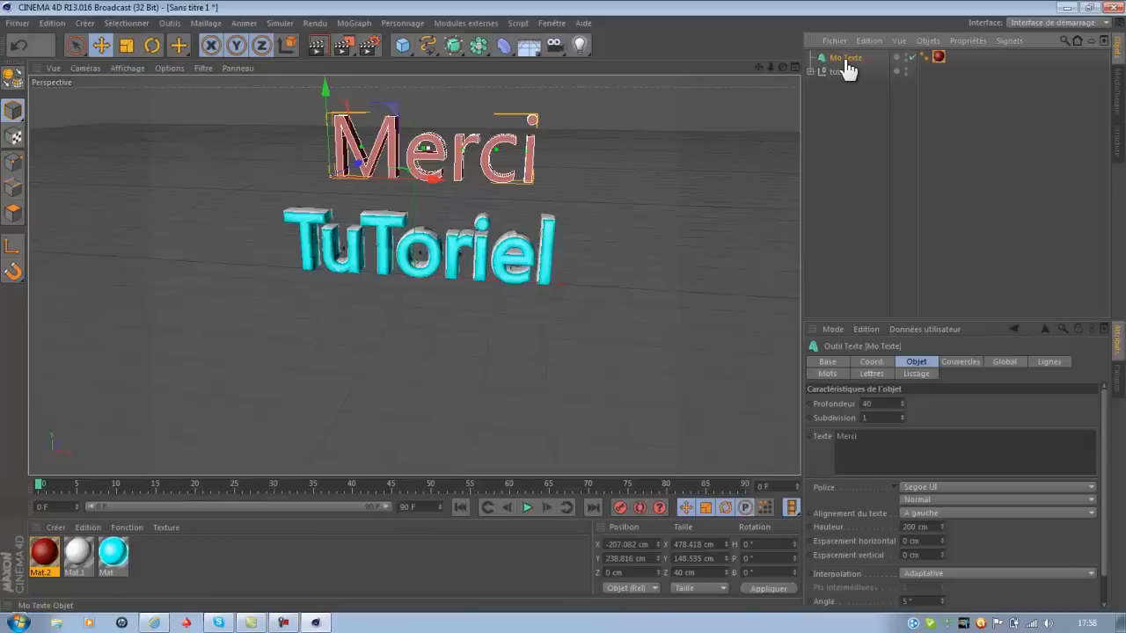
right_click(846, 70)
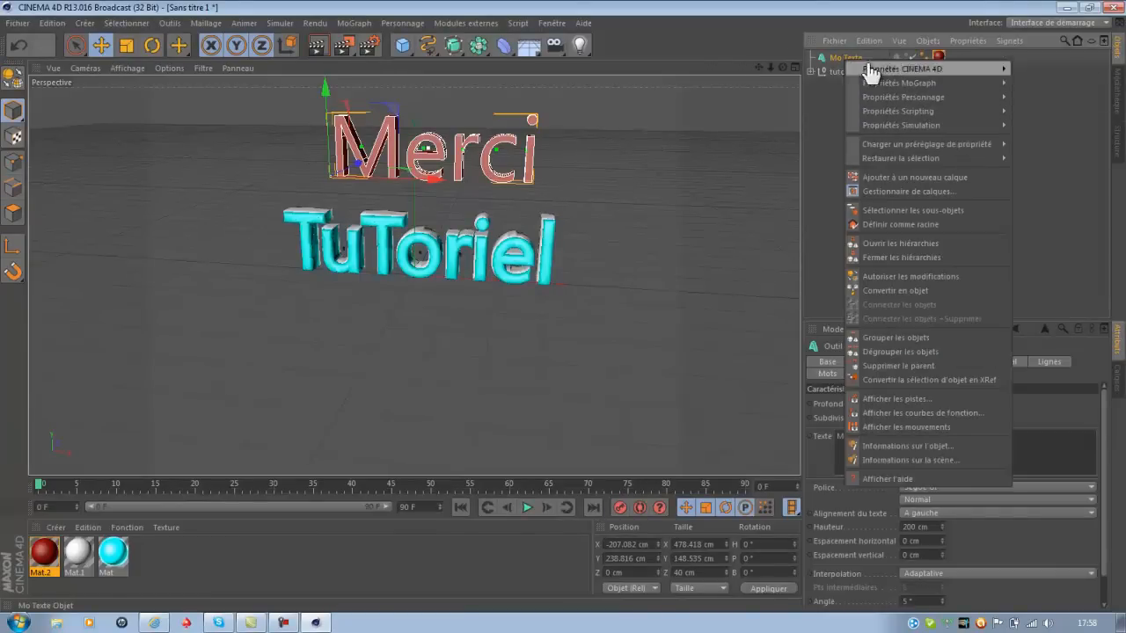
mouse_move(904, 123)
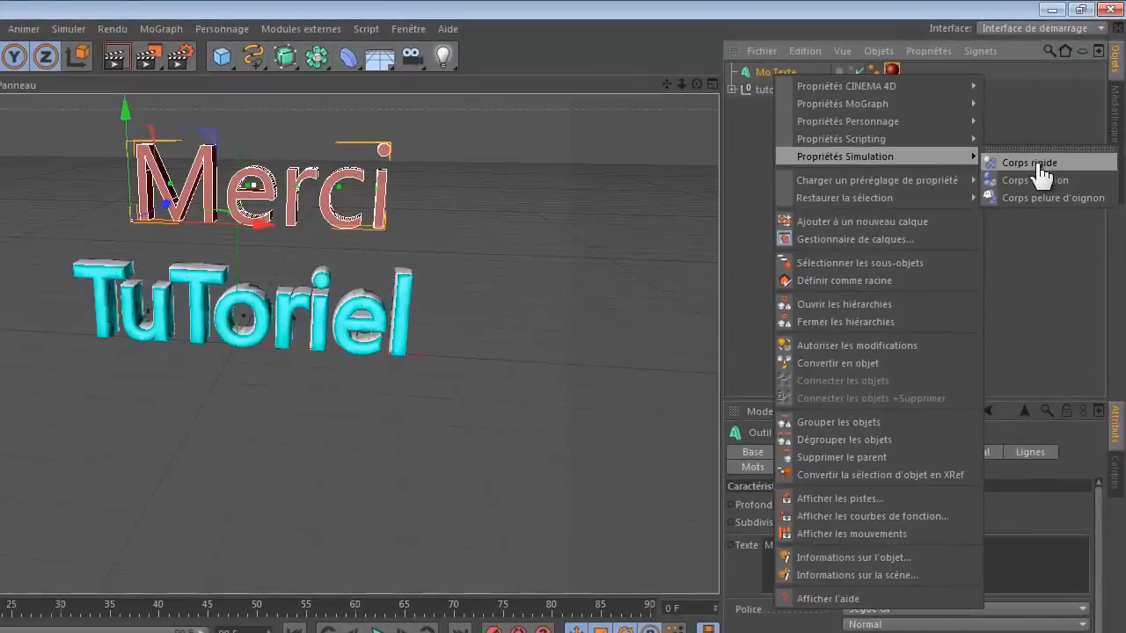
click(1038, 163)
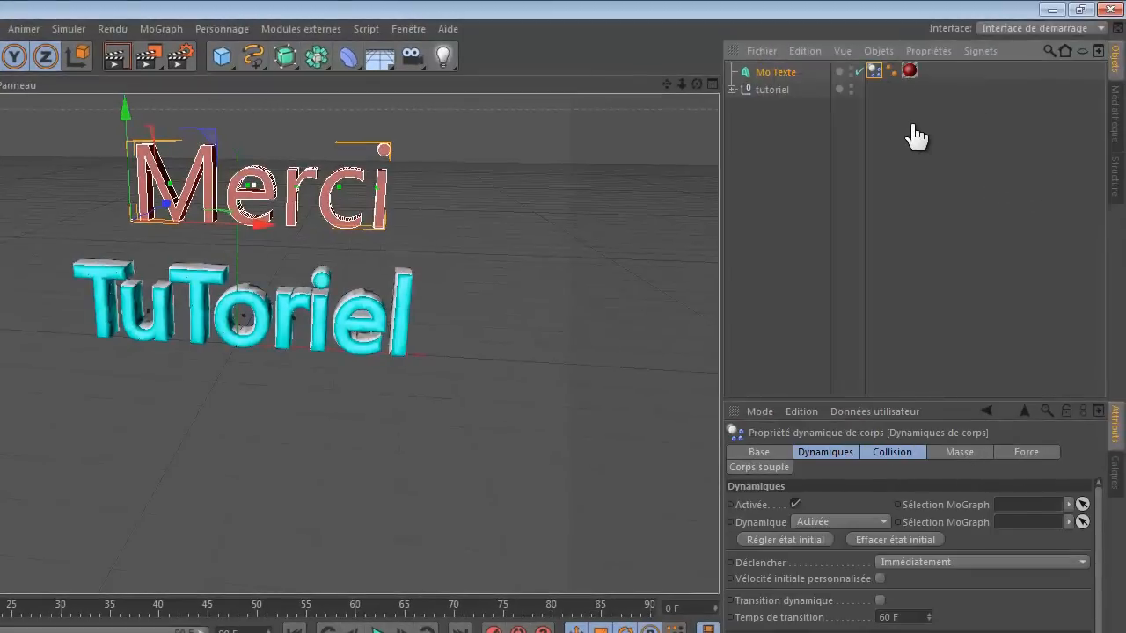
- Raise the Merci text to about Y 363.9 cm, preview the simulation and return to frame 0
drag(133, 171, 154, 204)
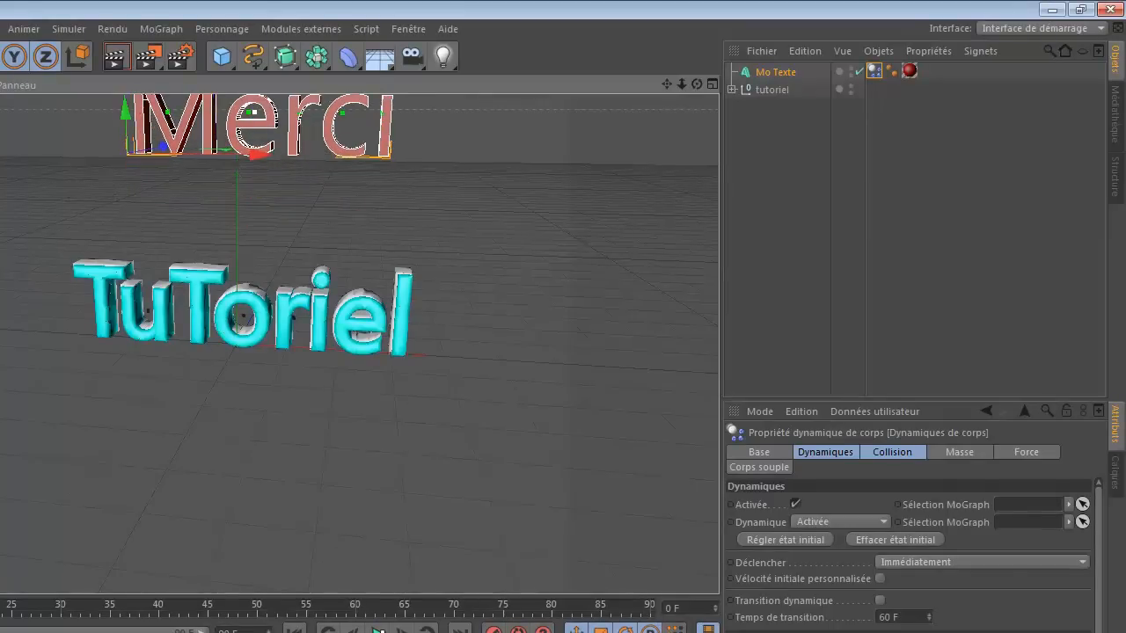
click(379, 631)
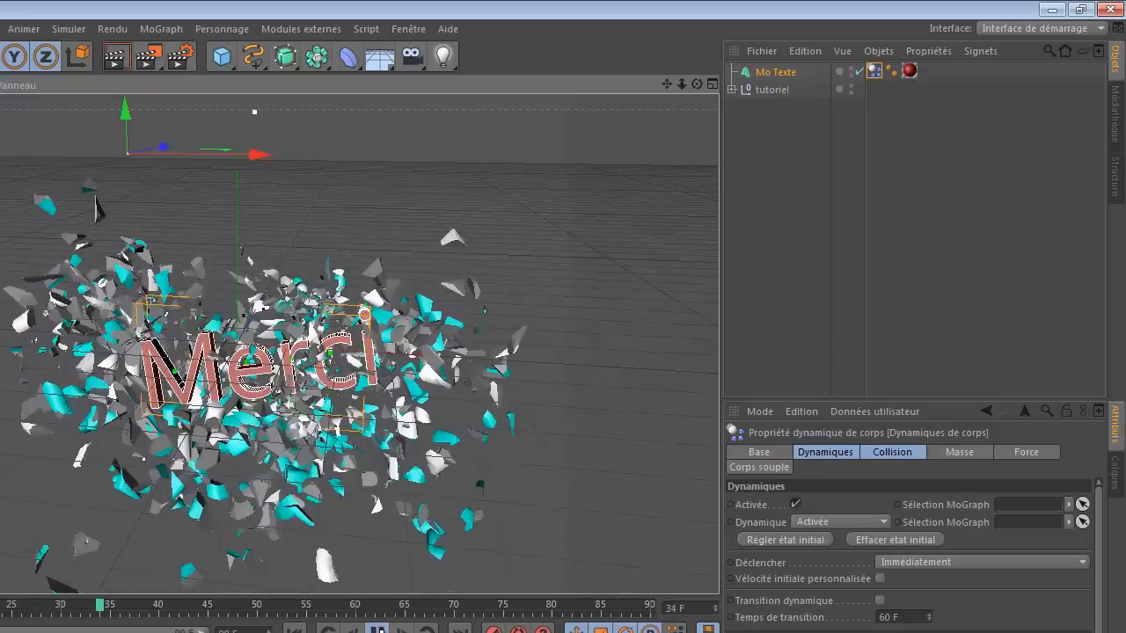
click(377, 629)
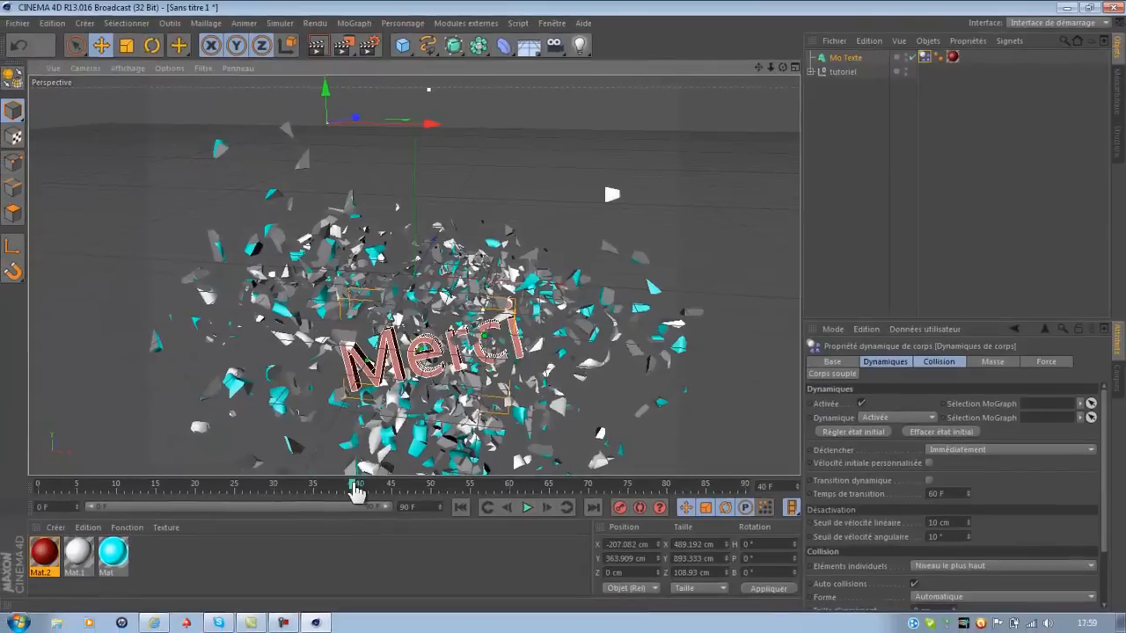
drag(356, 491, 20, 484)
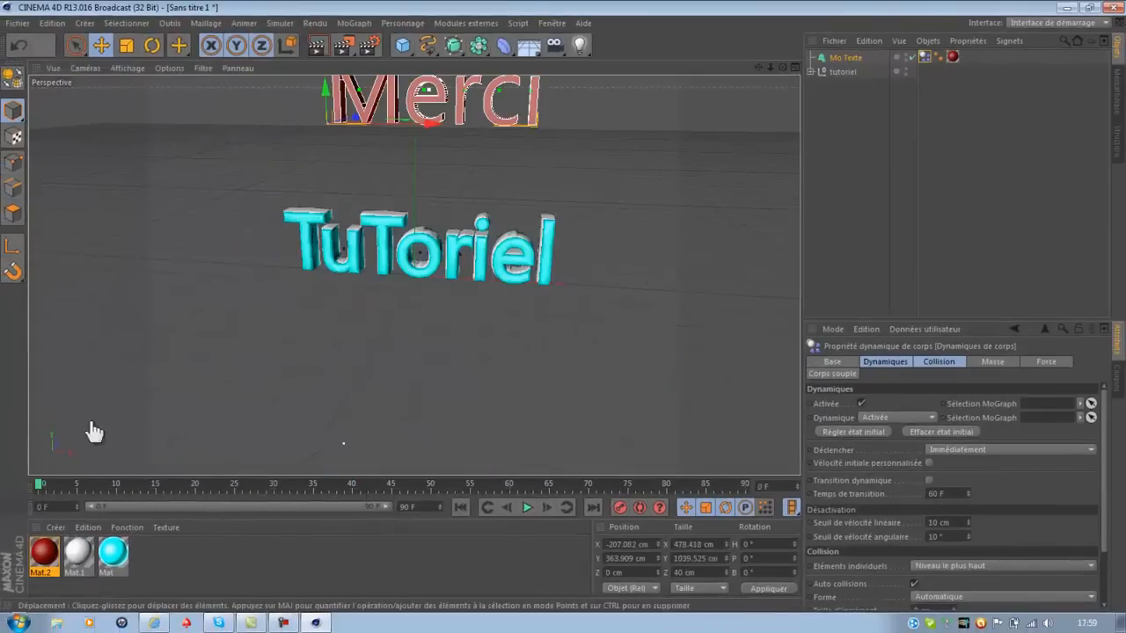
- Add a floor object and raise the tutoriel group slightly above it
click(530, 46)
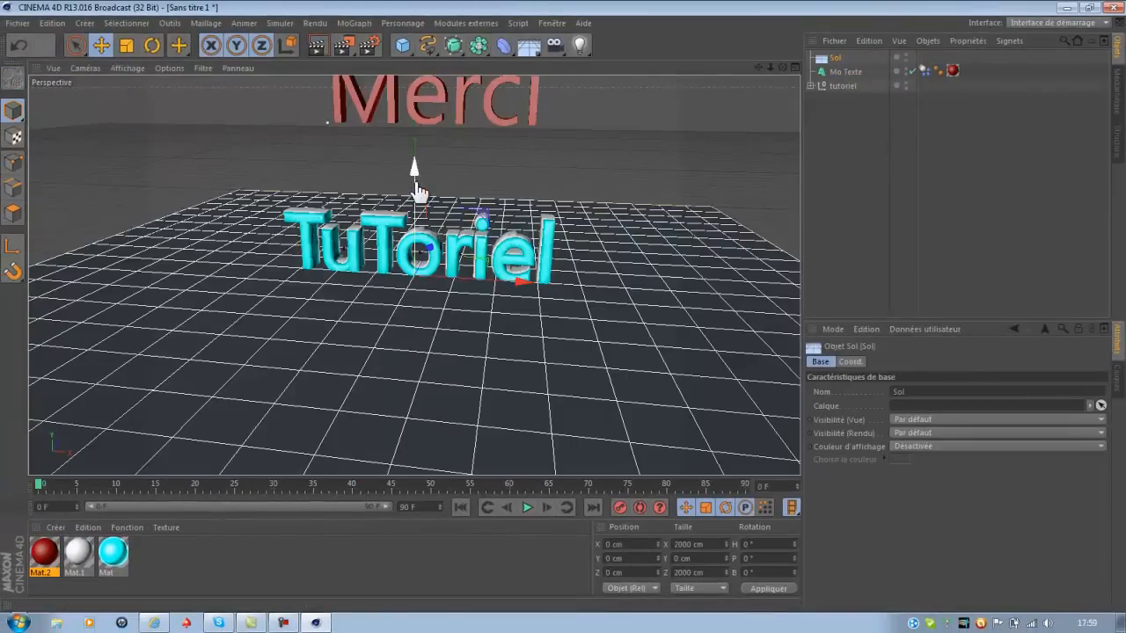
click(843, 87)
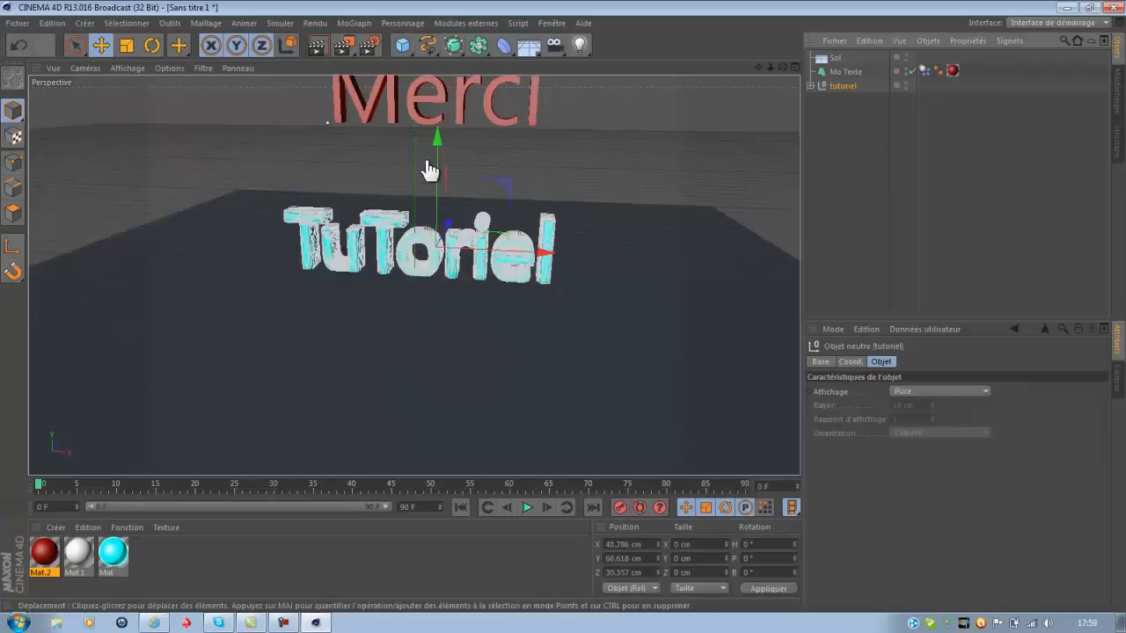
drag(440, 156, 442, 146)
click(844, 72)
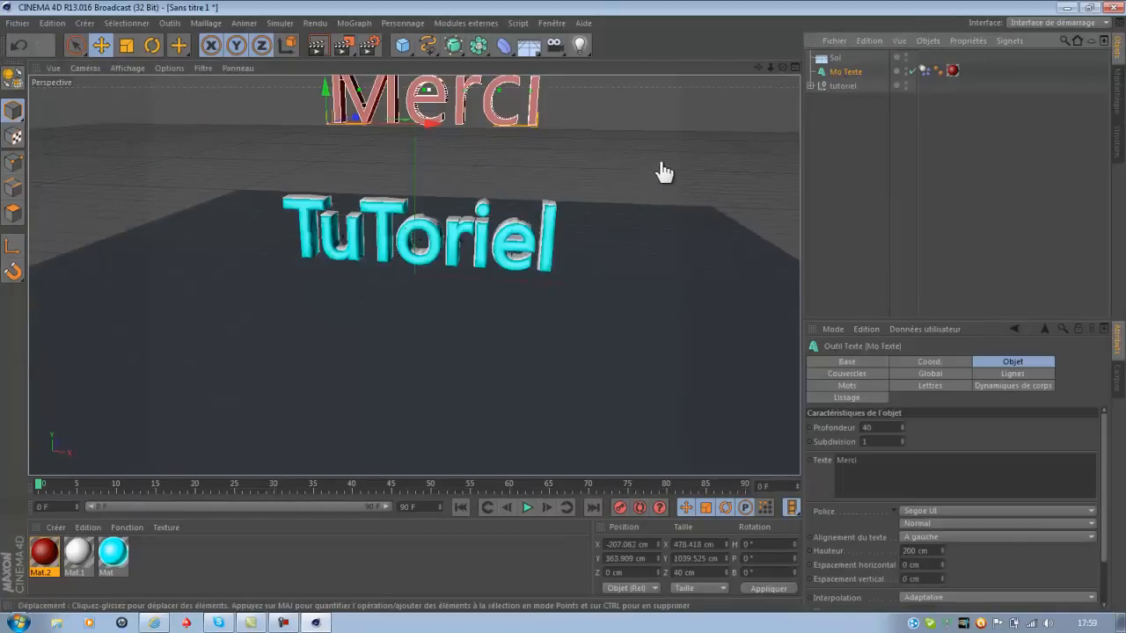
- Give the floor a collision body simulation tag
right_click(831, 58)
mouse_move(897, 128)
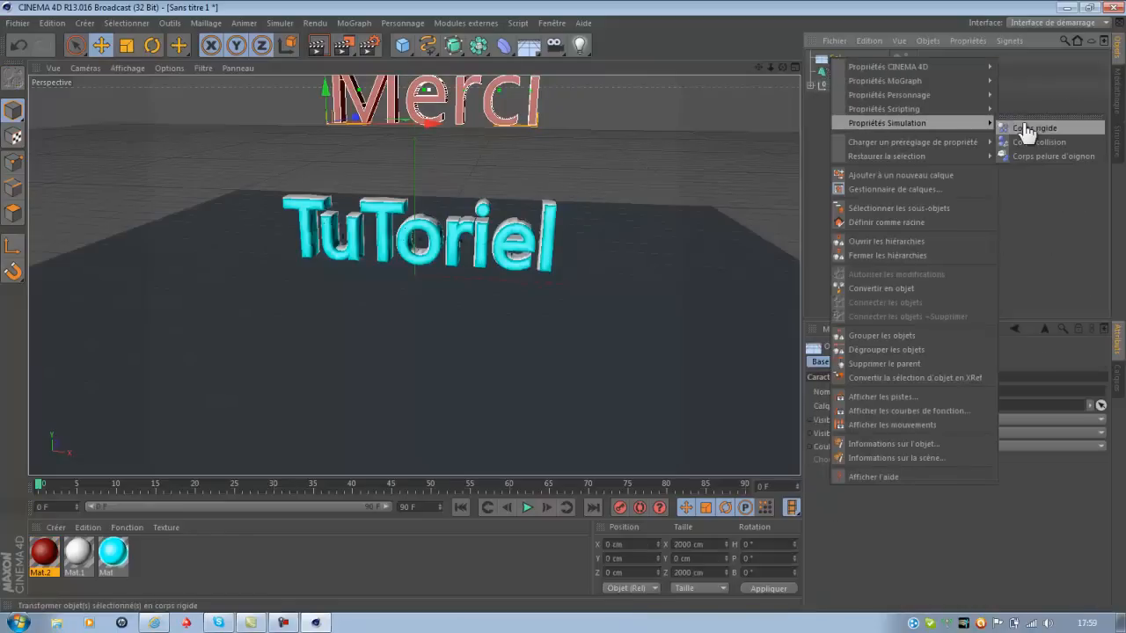
click(1031, 129)
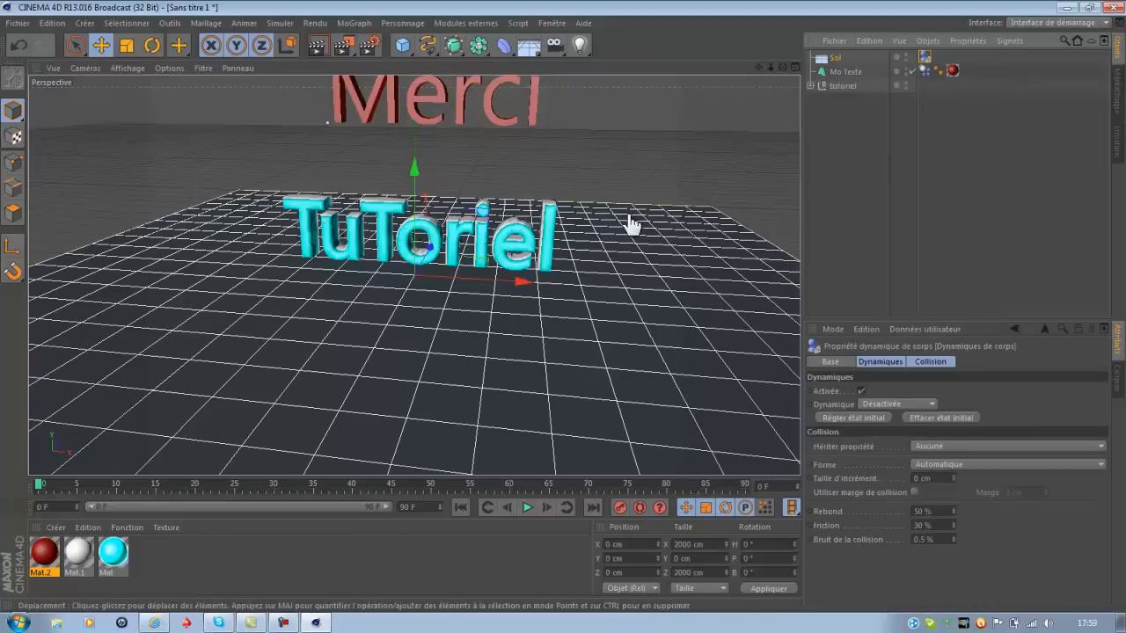
- Play the simulation to check how the text and fragments collide with the floor, then return to frame 0
click(527, 507)
click(892, 181)
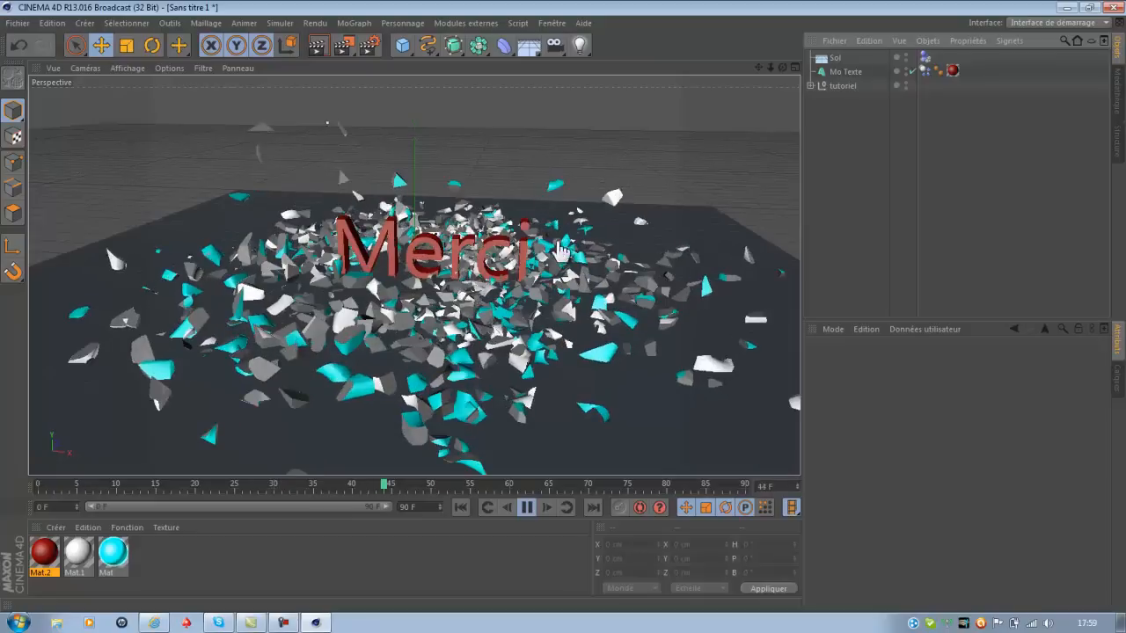
click(522, 507)
drag(462, 484, 13, 455)
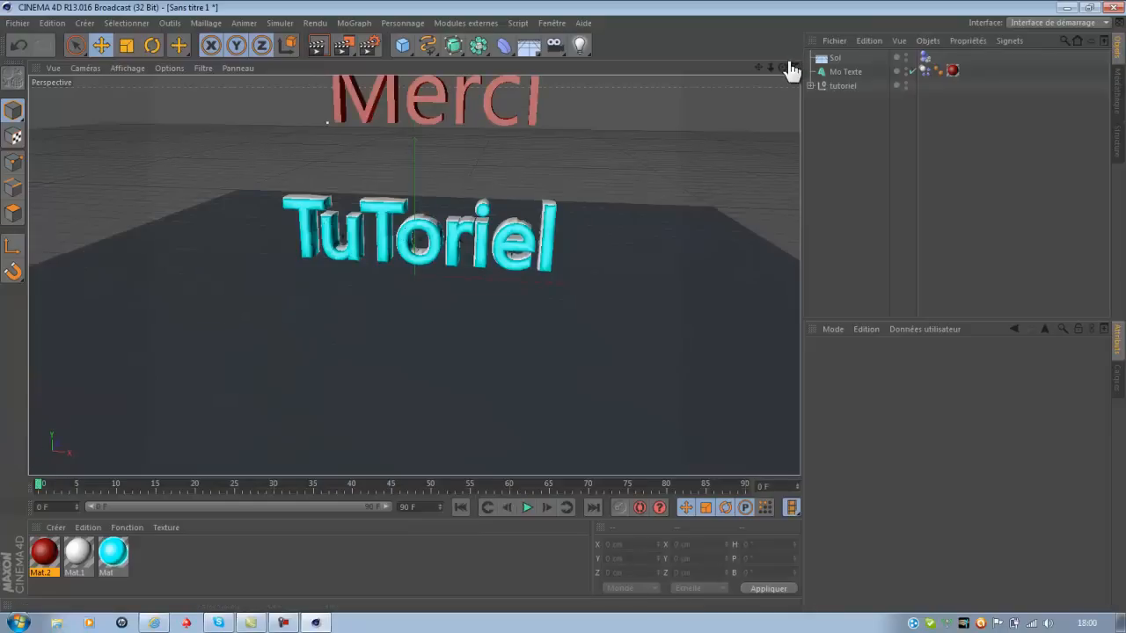
- Add a camera, look through it and frame both texts from about X -474 cm, Y 551.8 cm, Z -1112.8 cm
alt+drag(550, 324, 559, 308)
drag(759, 68, 562, 318)
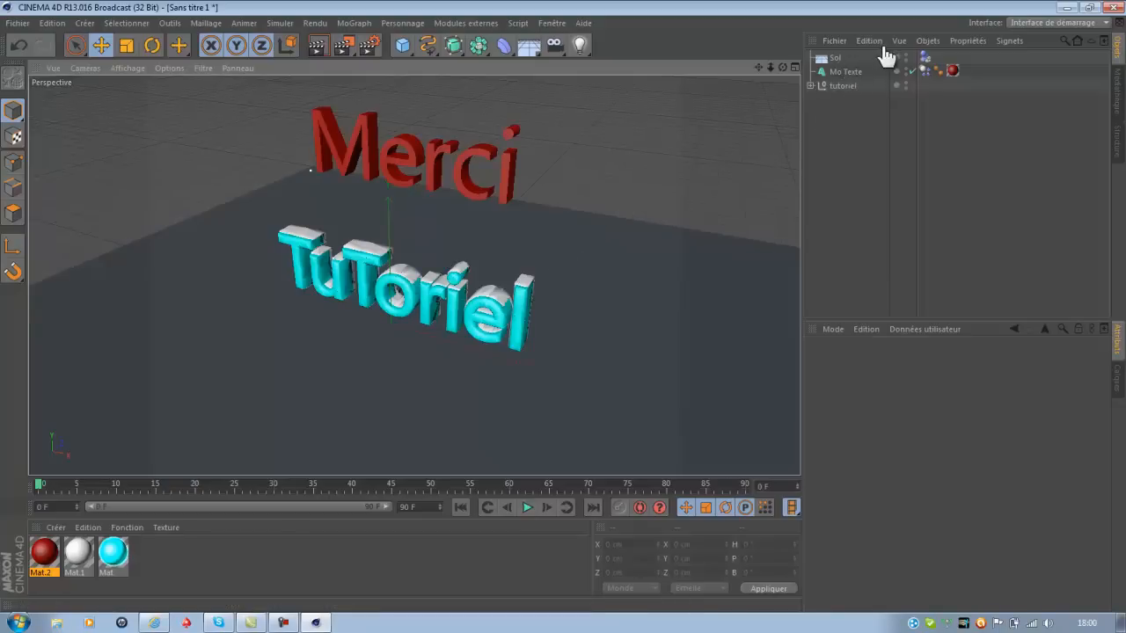
click(555, 45)
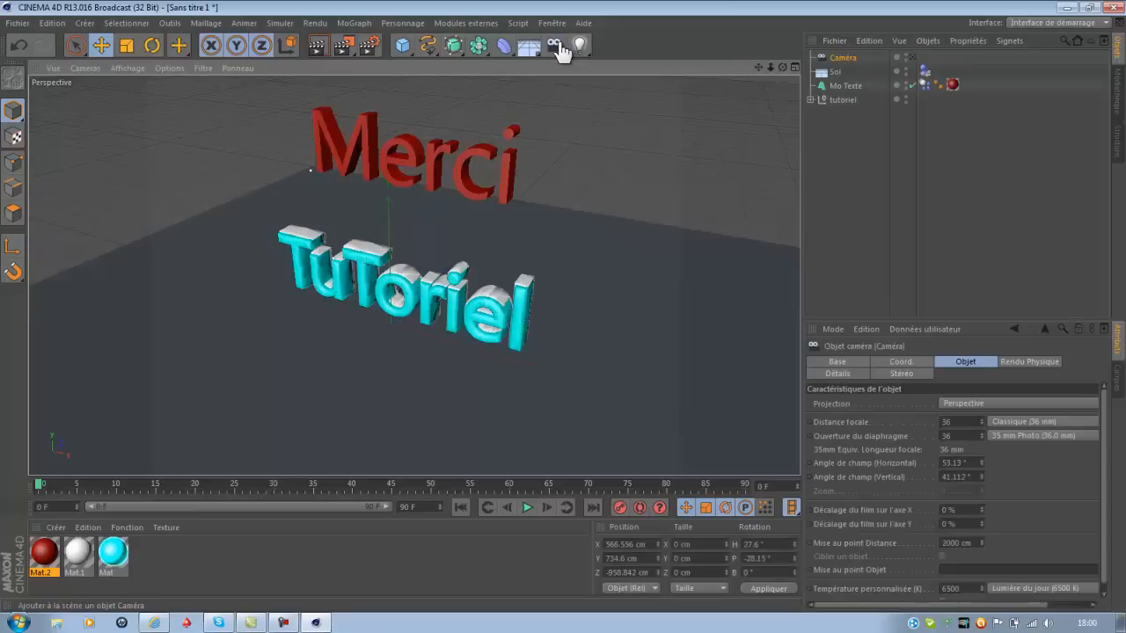
click(914, 59)
mouse_move(783, 71)
mouse_down()
mouse_move(563, 316)
mouse_move(598, 302)
mouse_move(558, 321)
mouse_move(768, 75)
mouse_move(565, 314)
mouse_move(721, 84)
mouse_move(562, 319)
mouse_move(766, 68)
mouse_up()
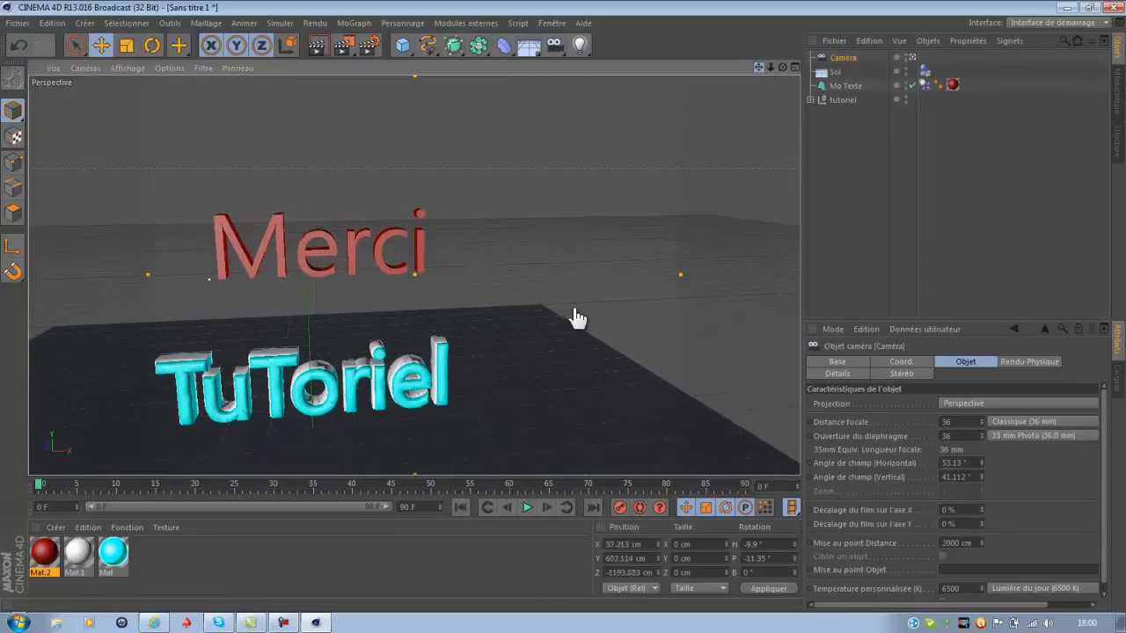
drag(575, 312, 779, 76)
mouse_move(573, 311)
mouse_down()
mouse_move(778, 70)
mouse_move(569, 313)
mouse_up()
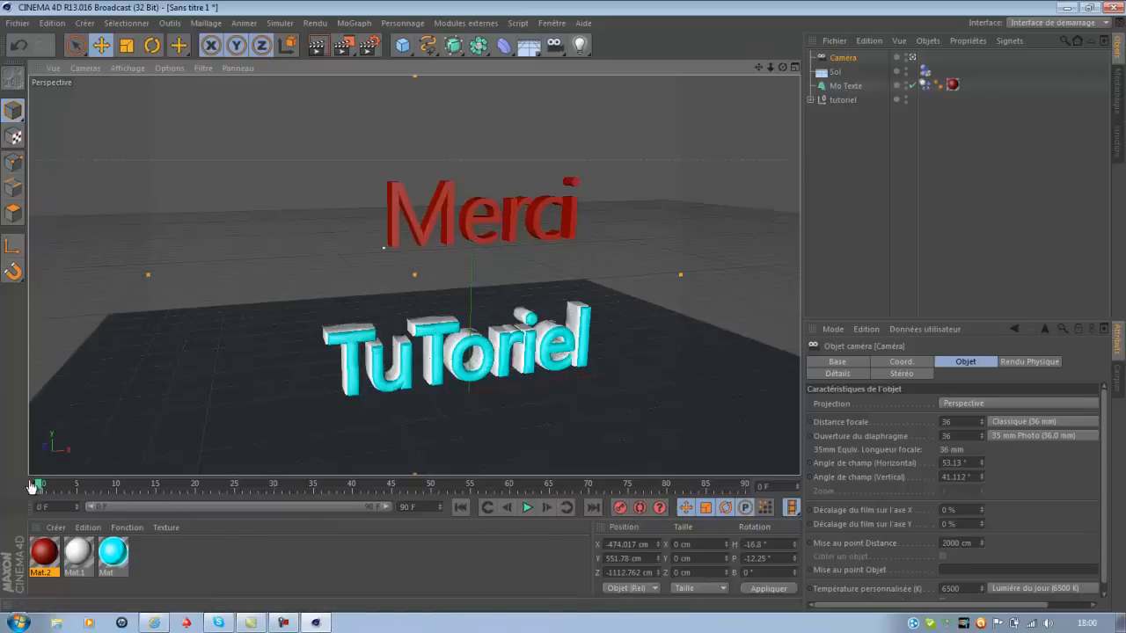
- Record camera keyframes at frames 0 and 40, orbiting the camera around the texts for frame 40
drag(40, 490, 366, 504)
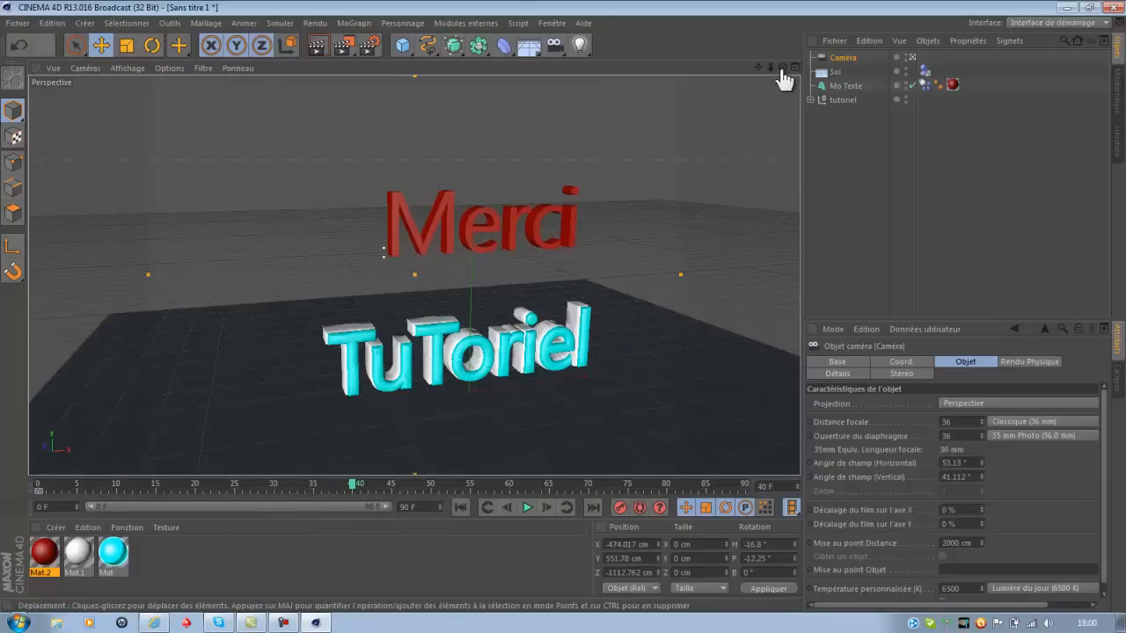
drag(780, 70, 567, 316)
click(621, 508)
- At frame 80, pull the camera back to about X 1430 cm, Y 590.2 cm, Z -1823.5 cm, keyframe it and return to frame 0
drag(352, 493, 680, 497)
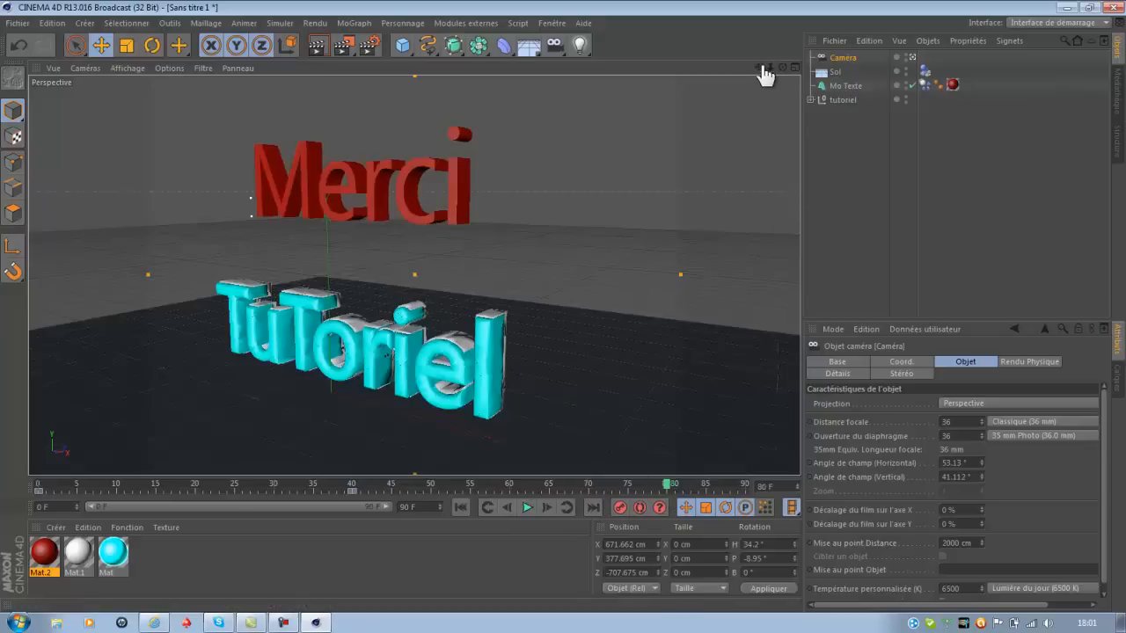
scroll(562, 319, down, 10)
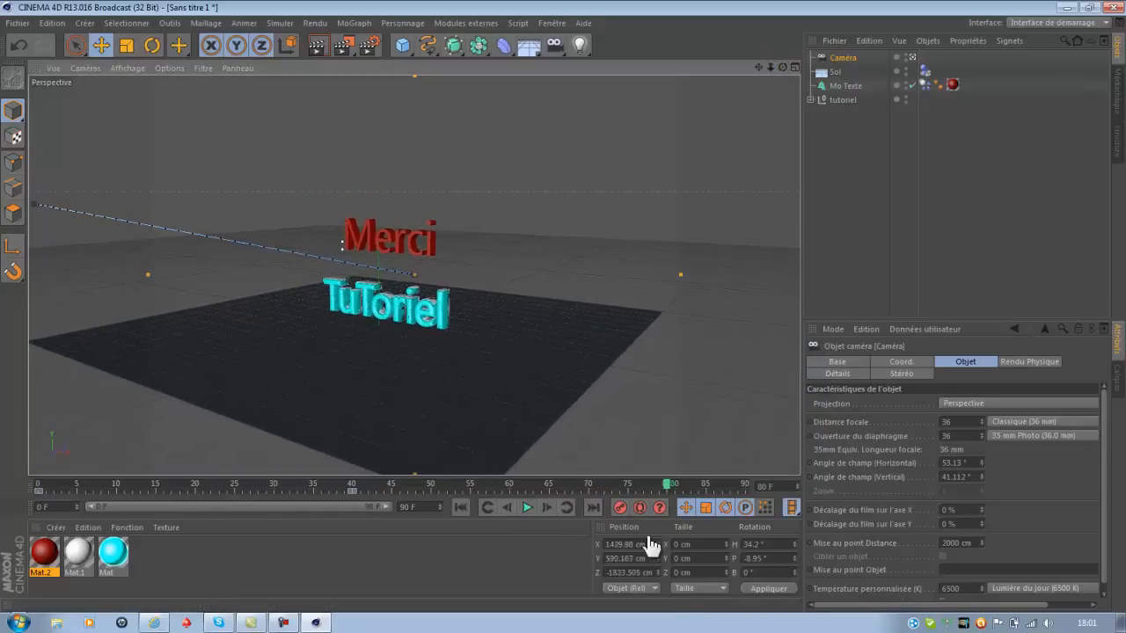
click(619, 508)
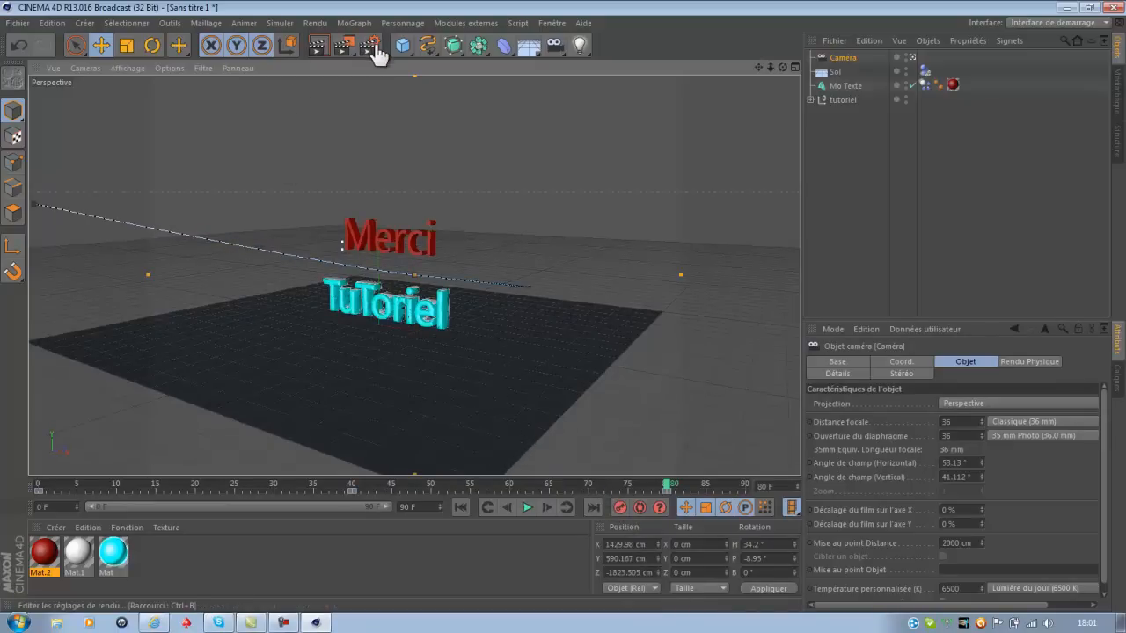
drag(668, 486, 18, 510)
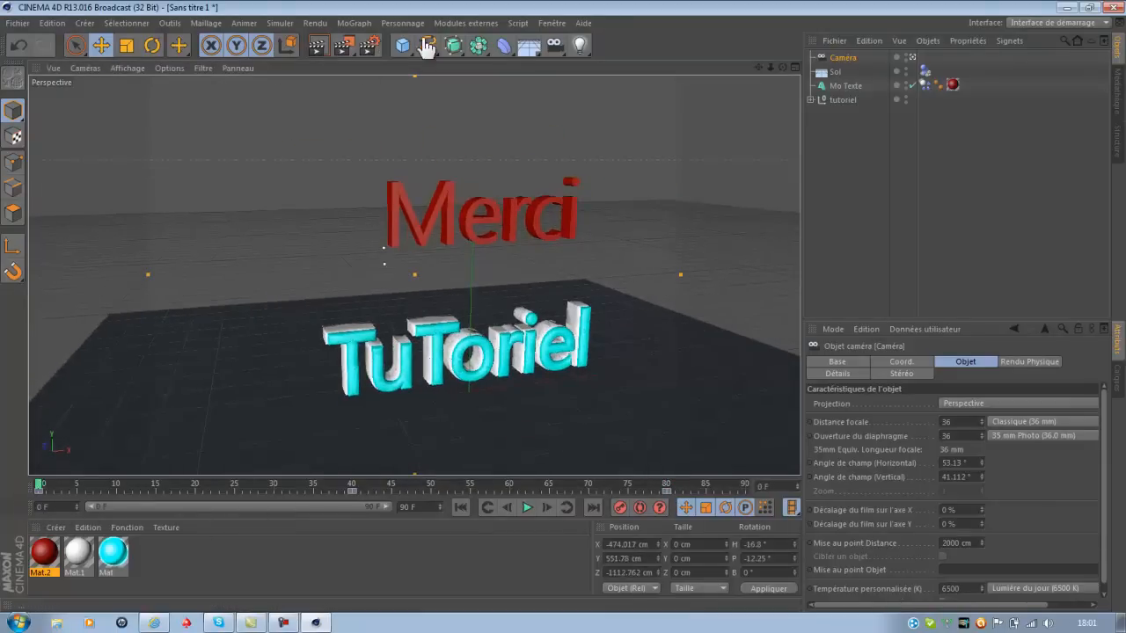
- Set the render output to the HDTV 1080 29.97 film/video preset
click(369, 45)
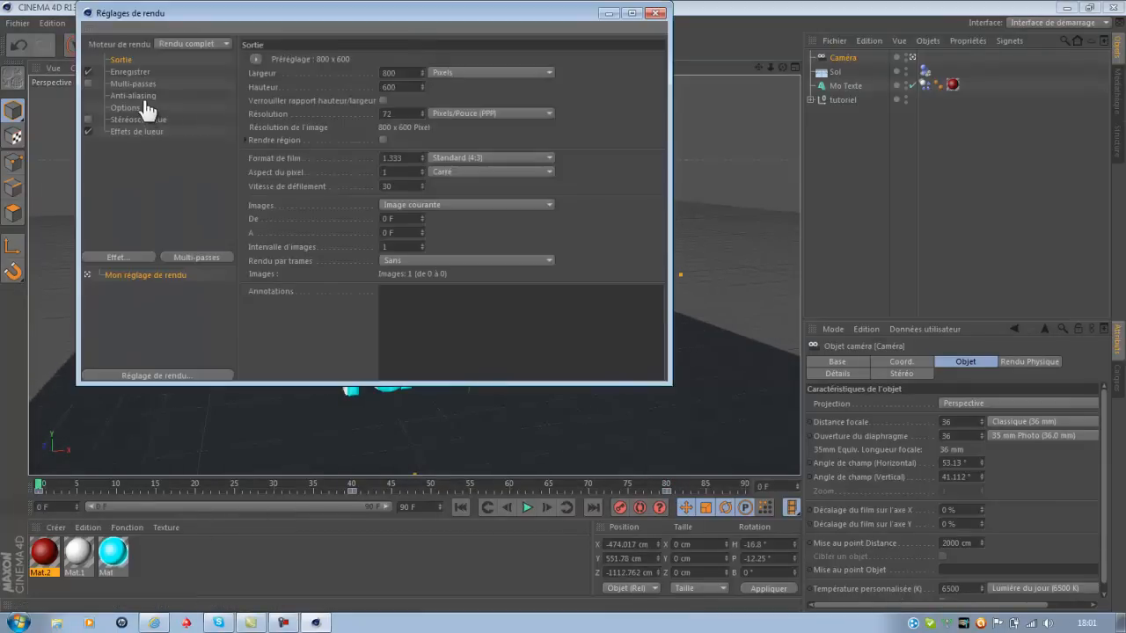
click(257, 60)
mouse_move(314, 104)
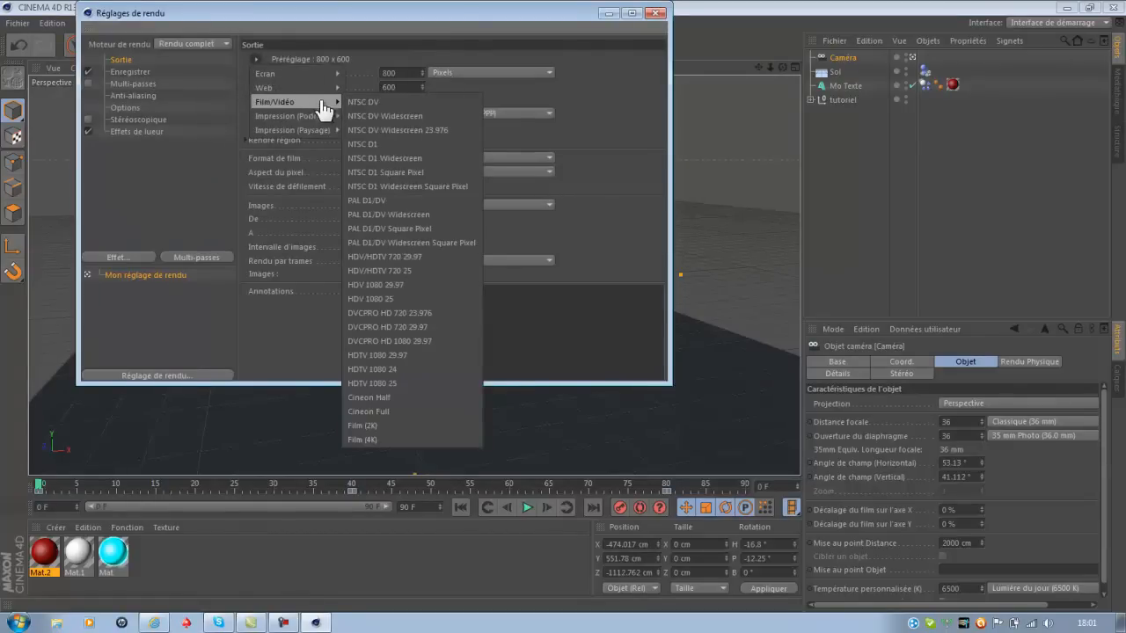
click(416, 357)
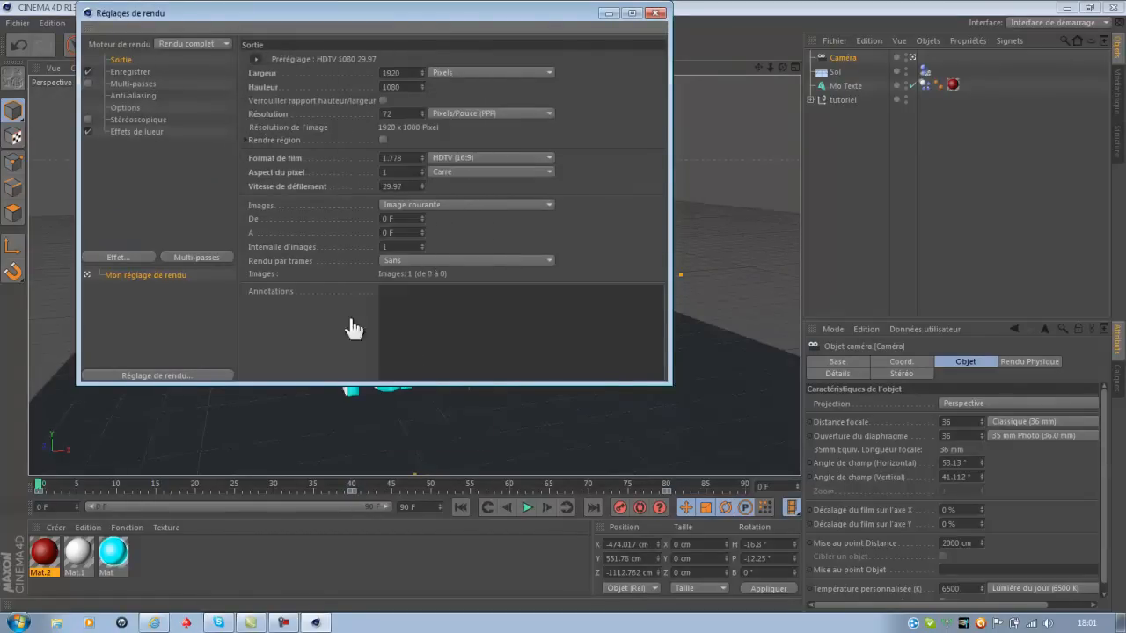
- Set the render's save format to Film AVI and its output path to a file named tutoriel in the Images library
click(133, 84)
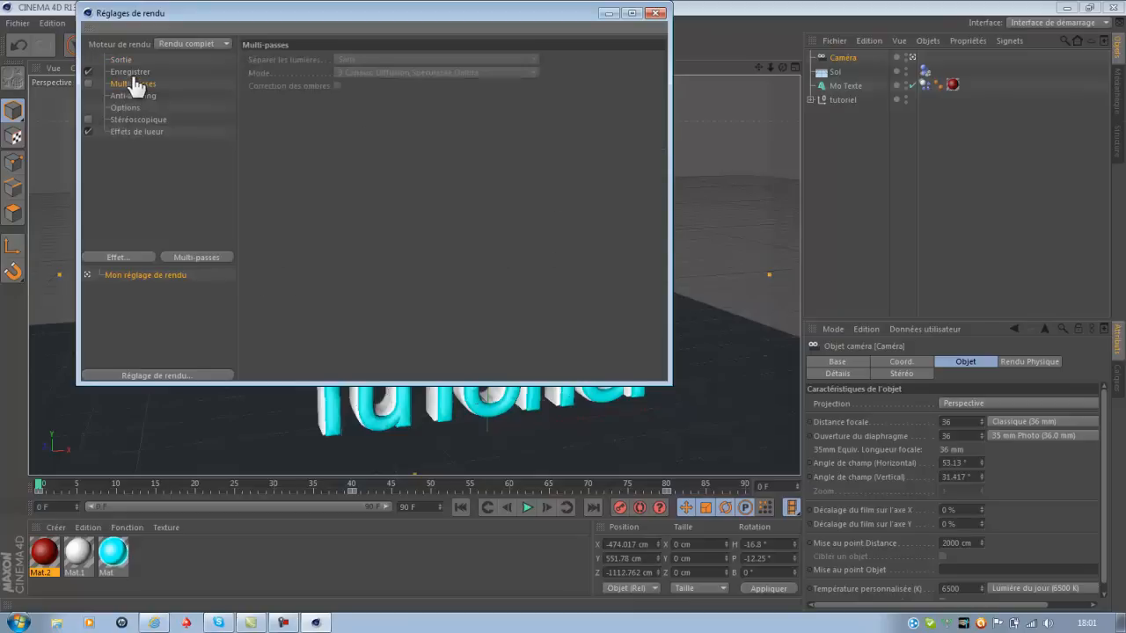
click(130, 72)
click(386, 100)
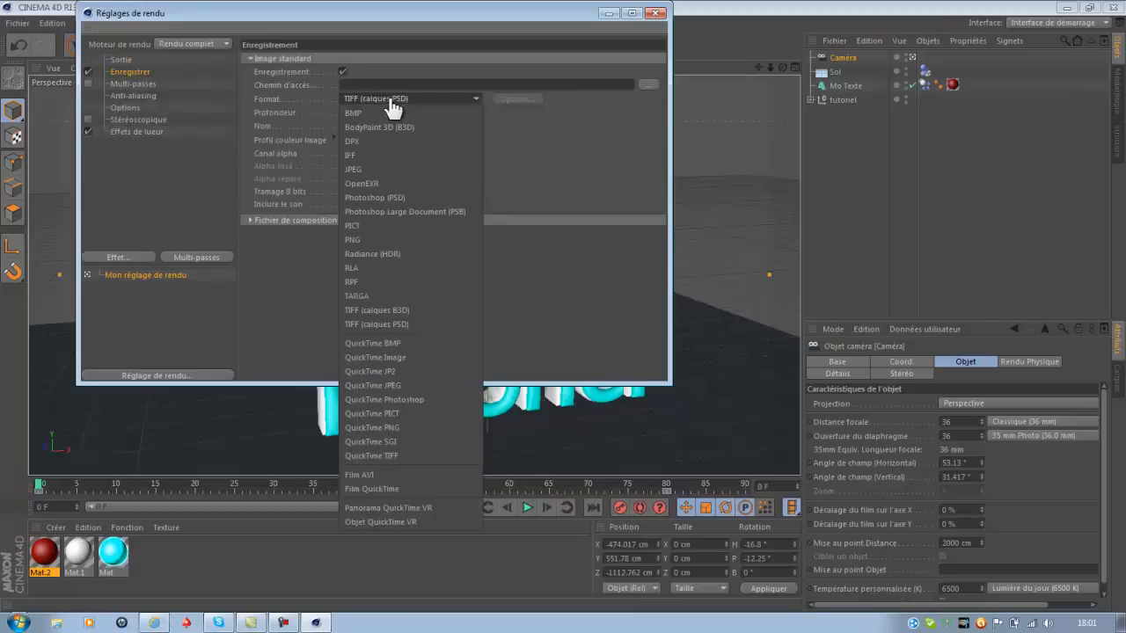
click(398, 475)
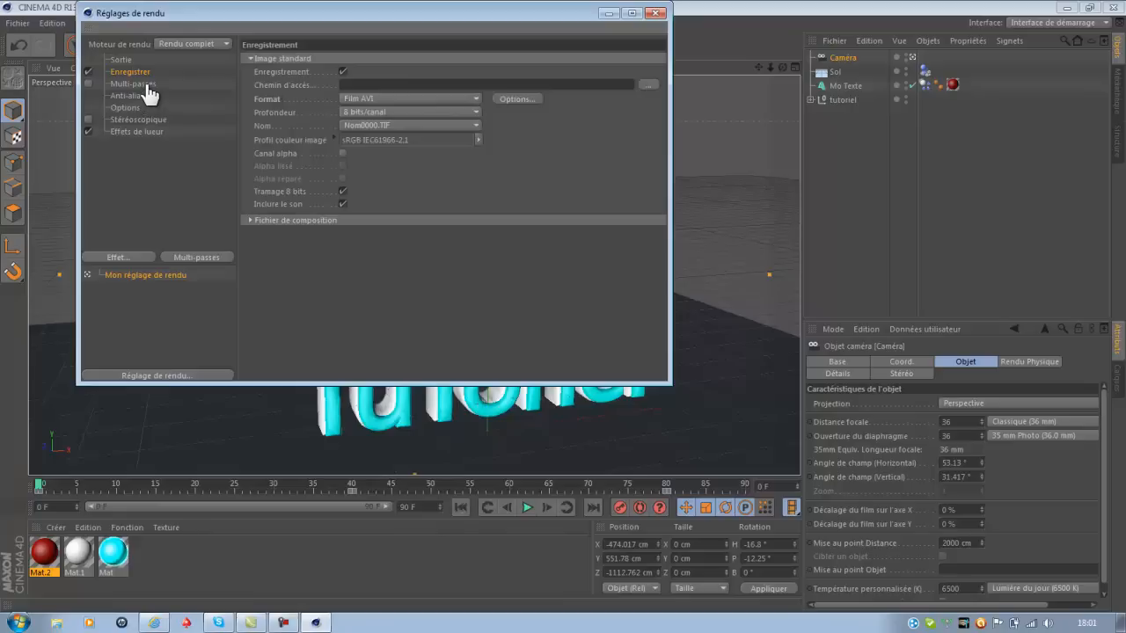
click(646, 84)
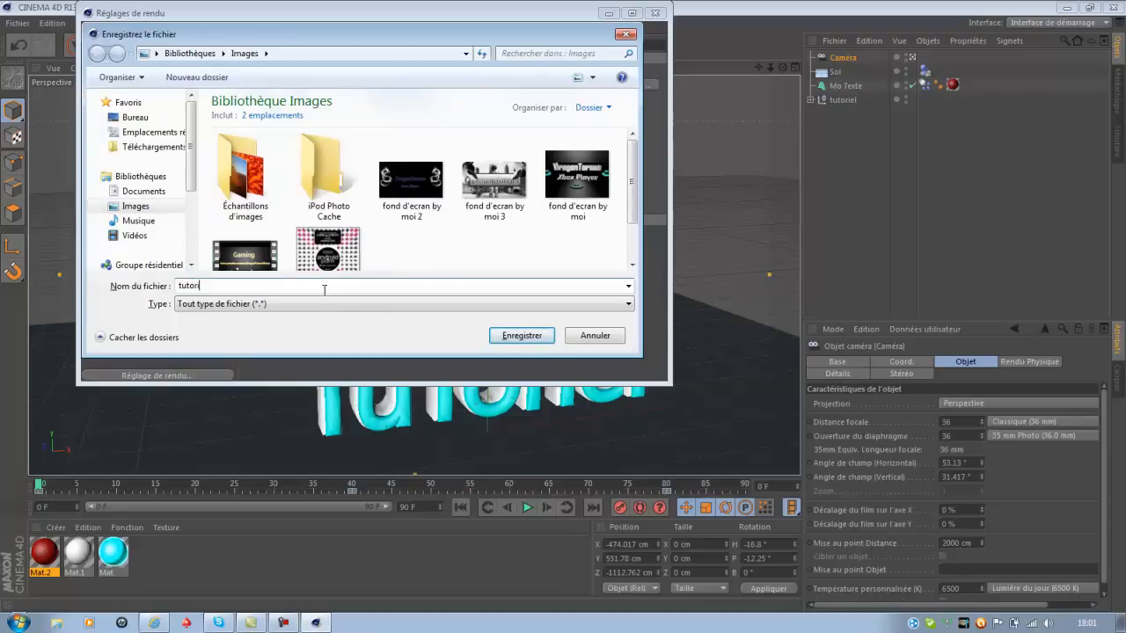
click(515, 336)
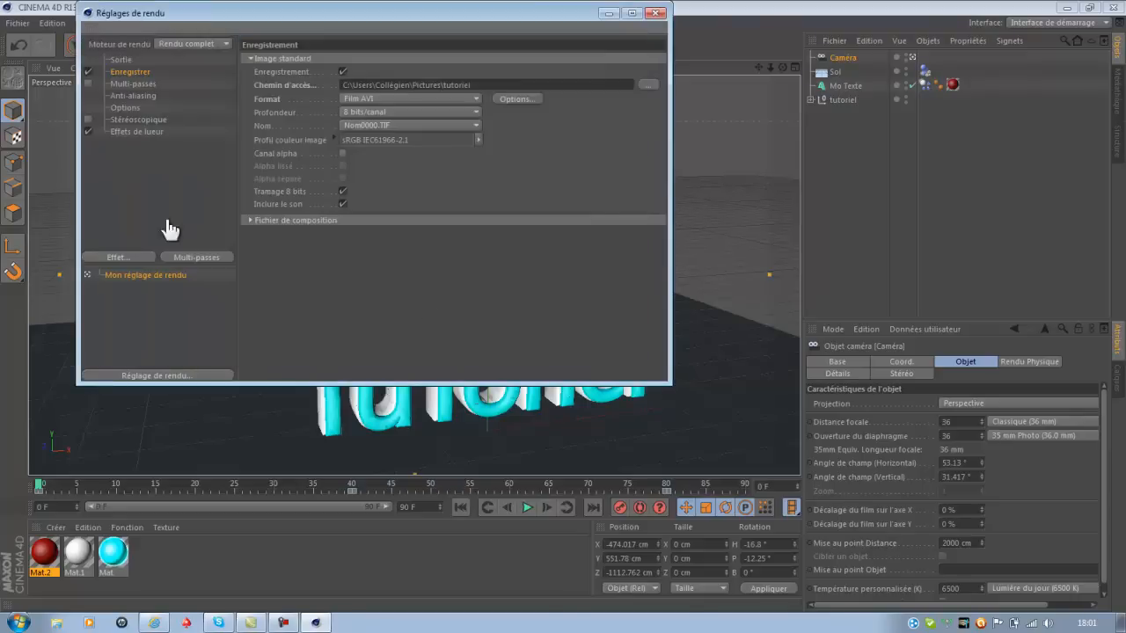
- Set the anti-aliasing filter to Animation and the anti-aliasing mode to Au mieux
click(141, 84)
click(140, 95)
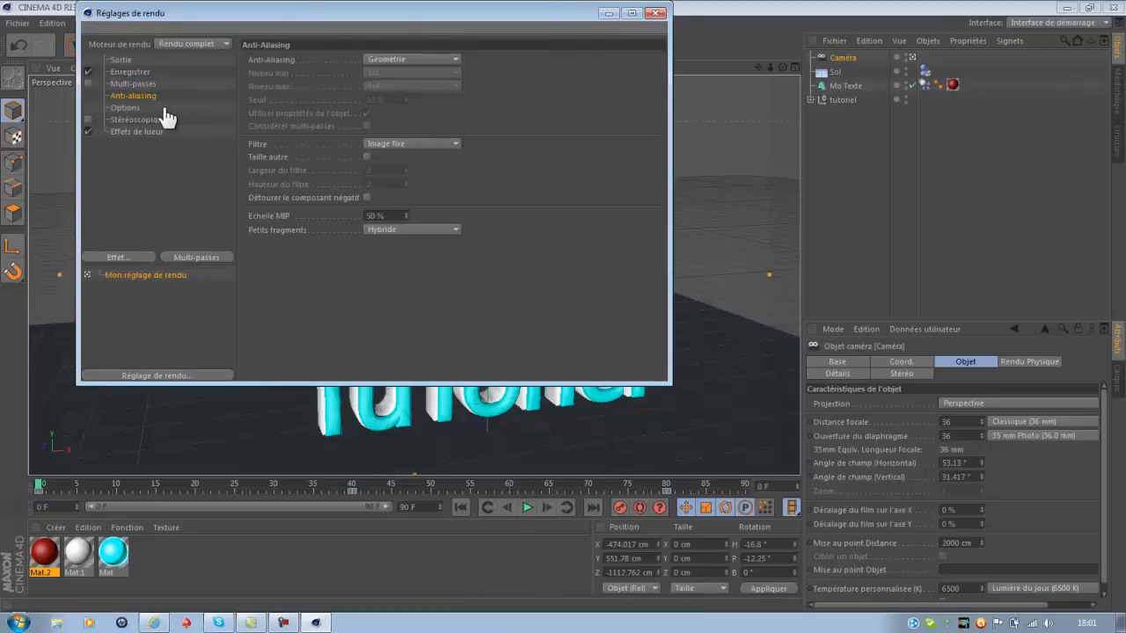
click(388, 145)
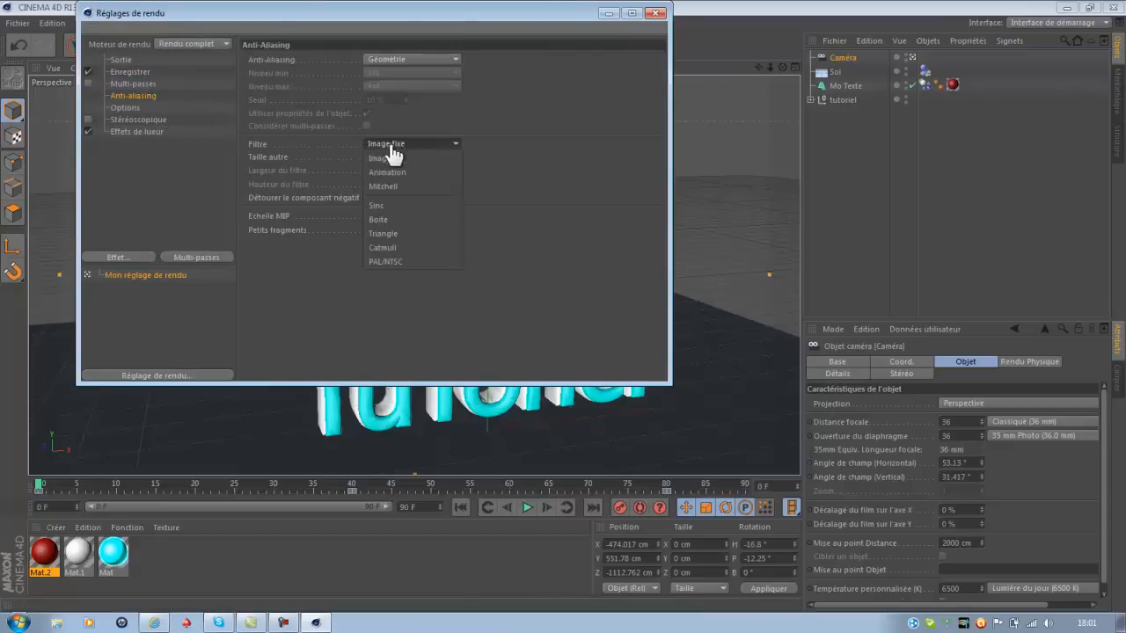
click(414, 174)
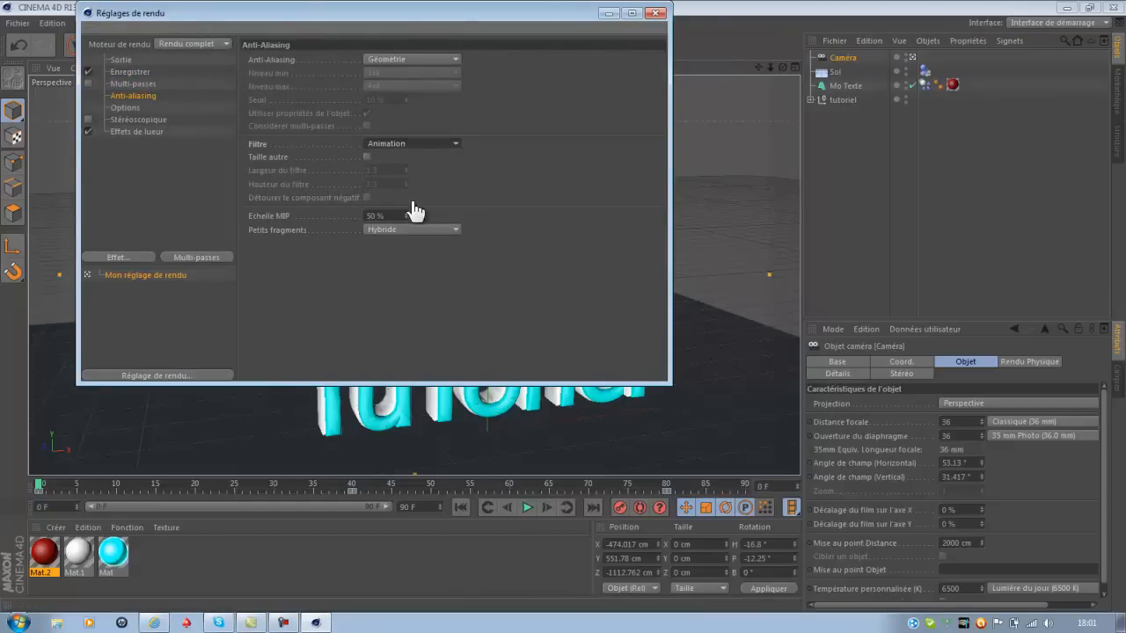
click(392, 60)
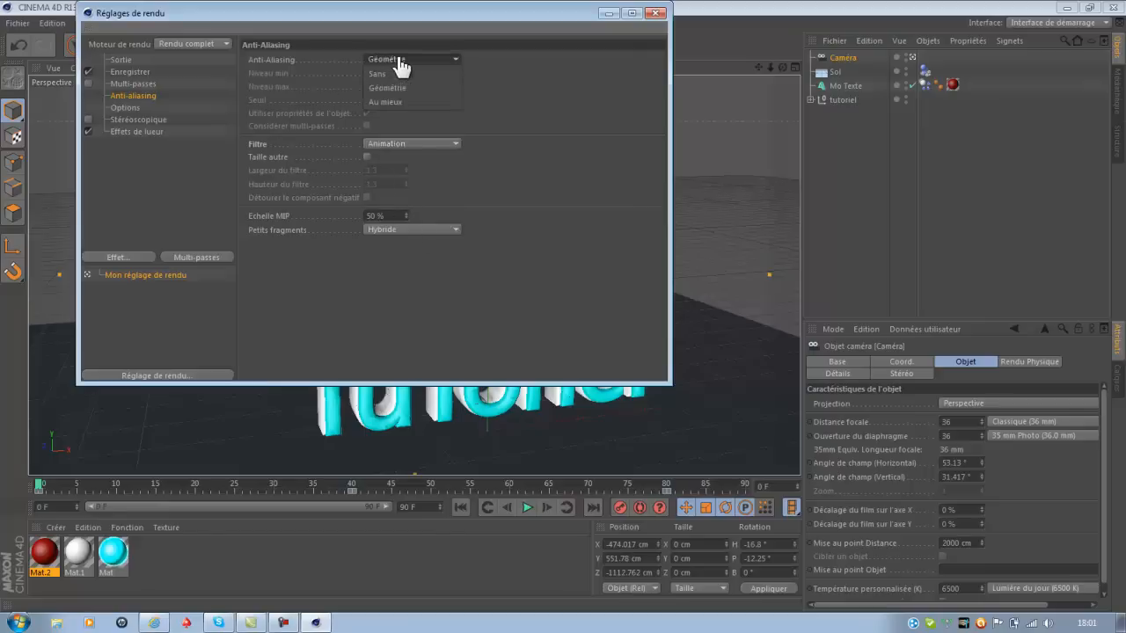
click(402, 102)
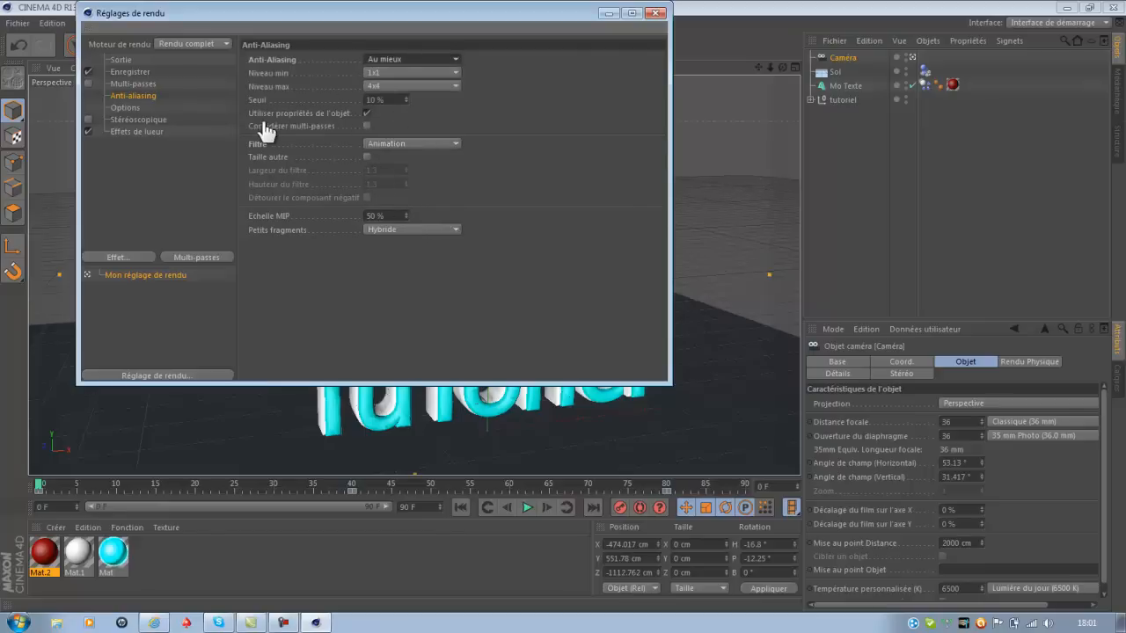
- Set the output range to Toutes les images, close the render settings and render the animation in the picture viewer
click(126, 108)
click(141, 121)
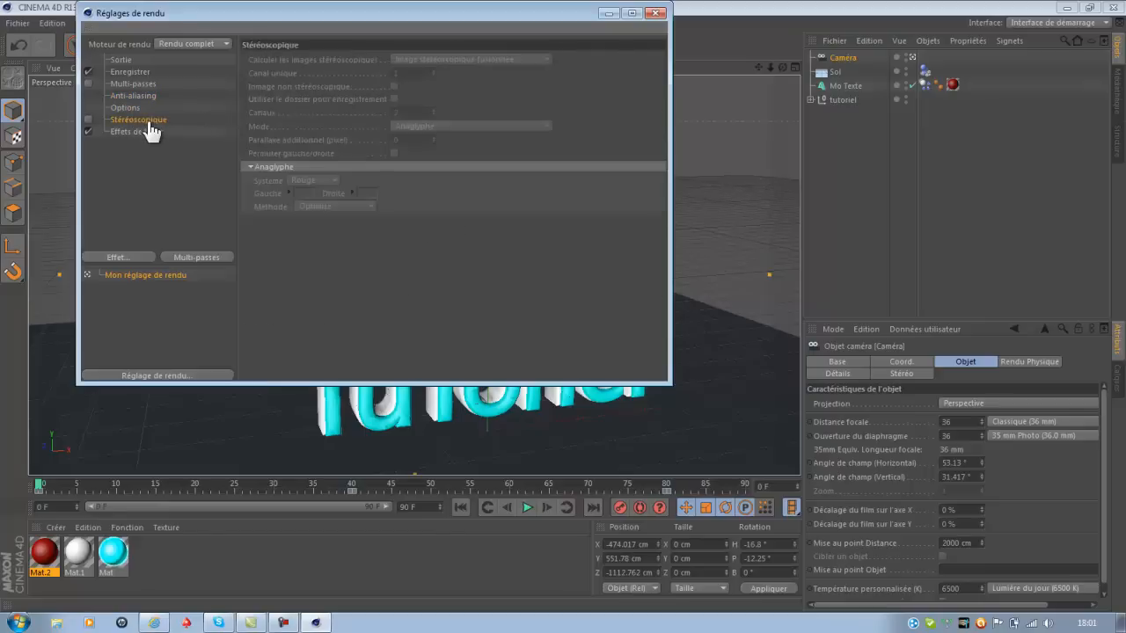
click(154, 134)
click(145, 71)
click(121, 60)
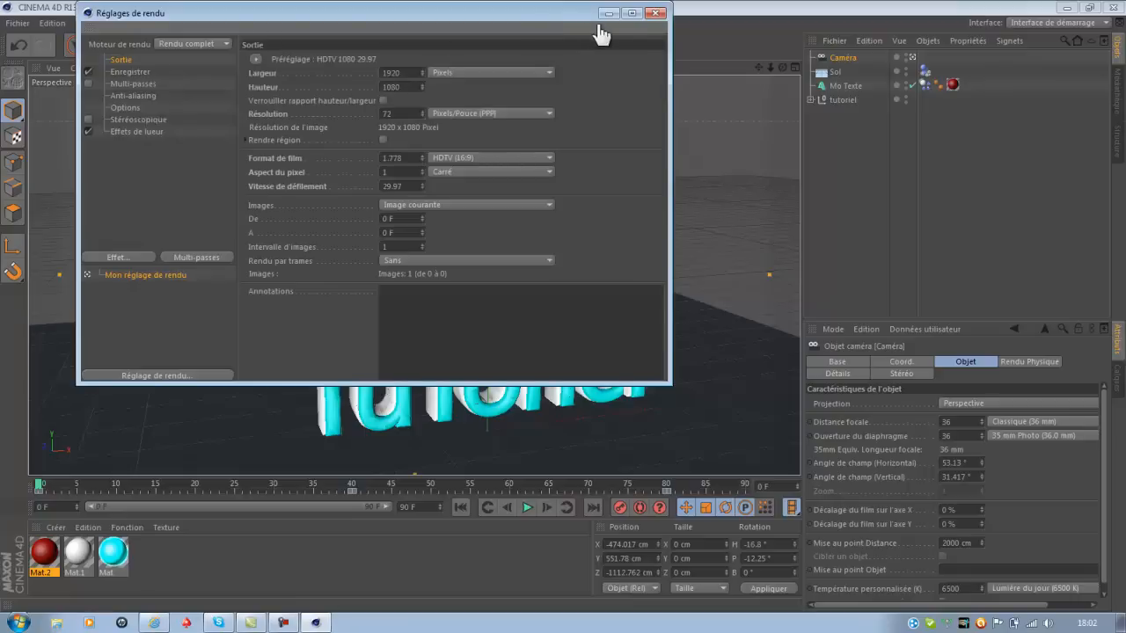
click(444, 207)
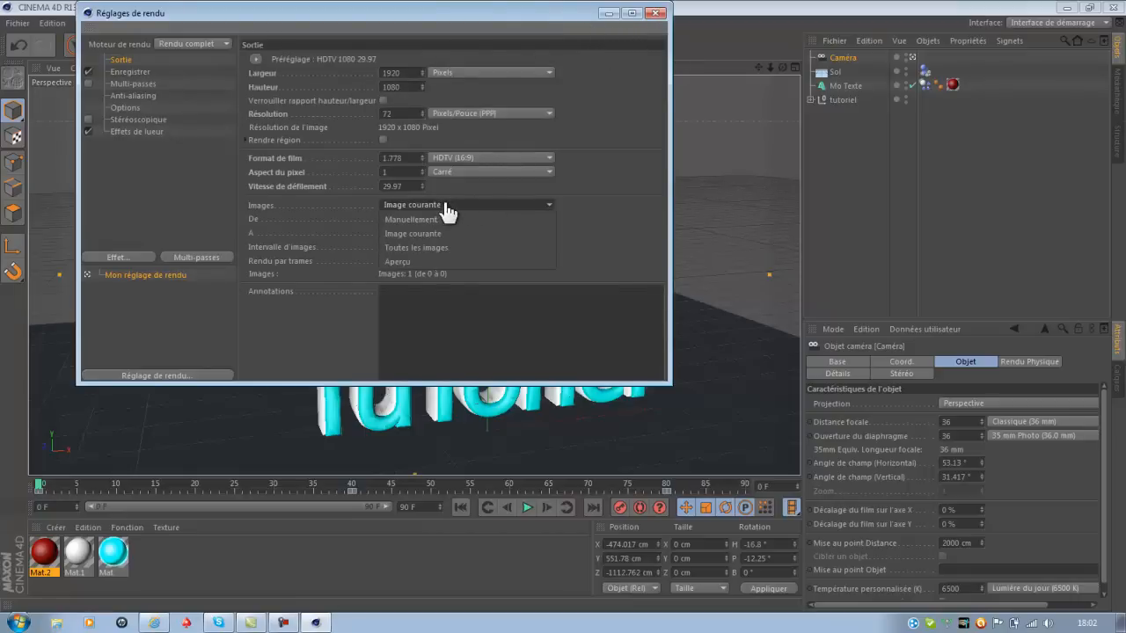
click(447, 247)
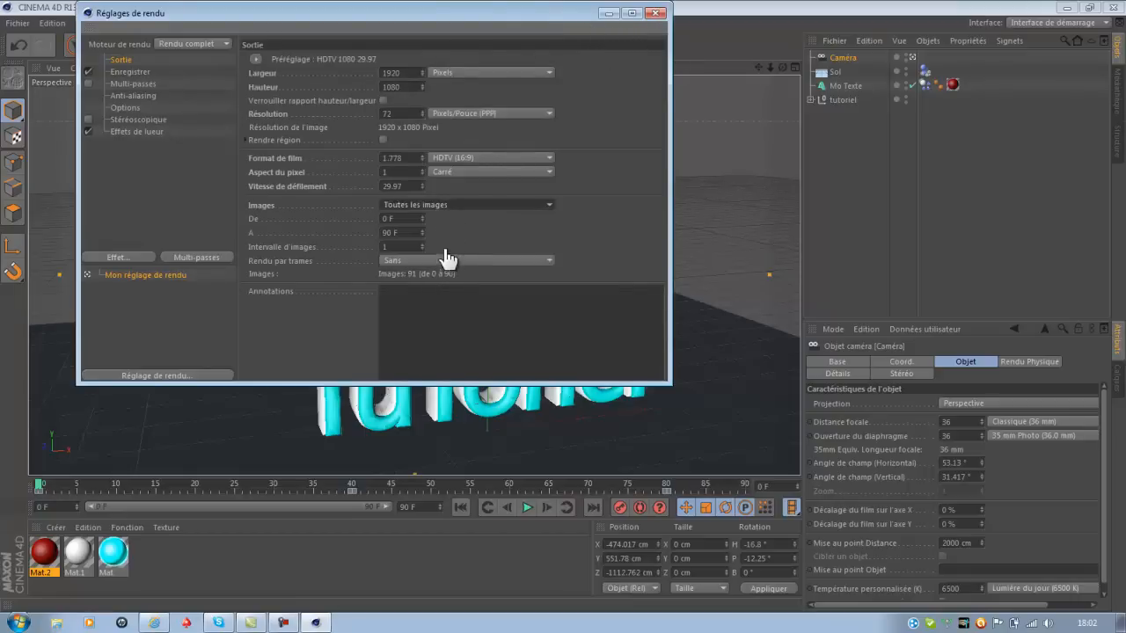
click(655, 14)
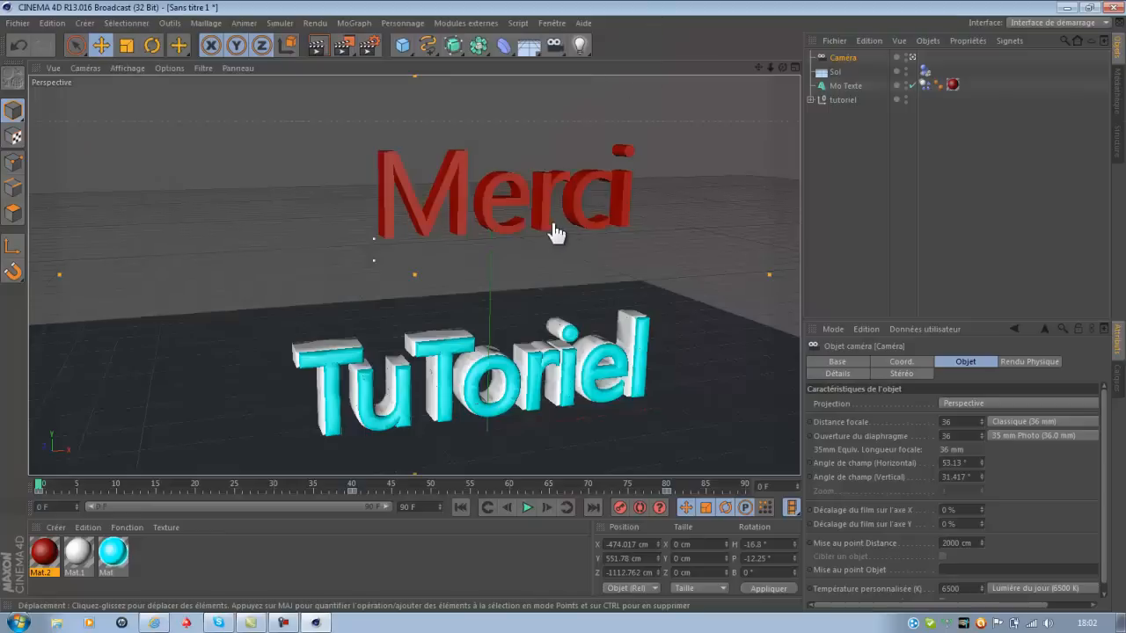
click(348, 50)
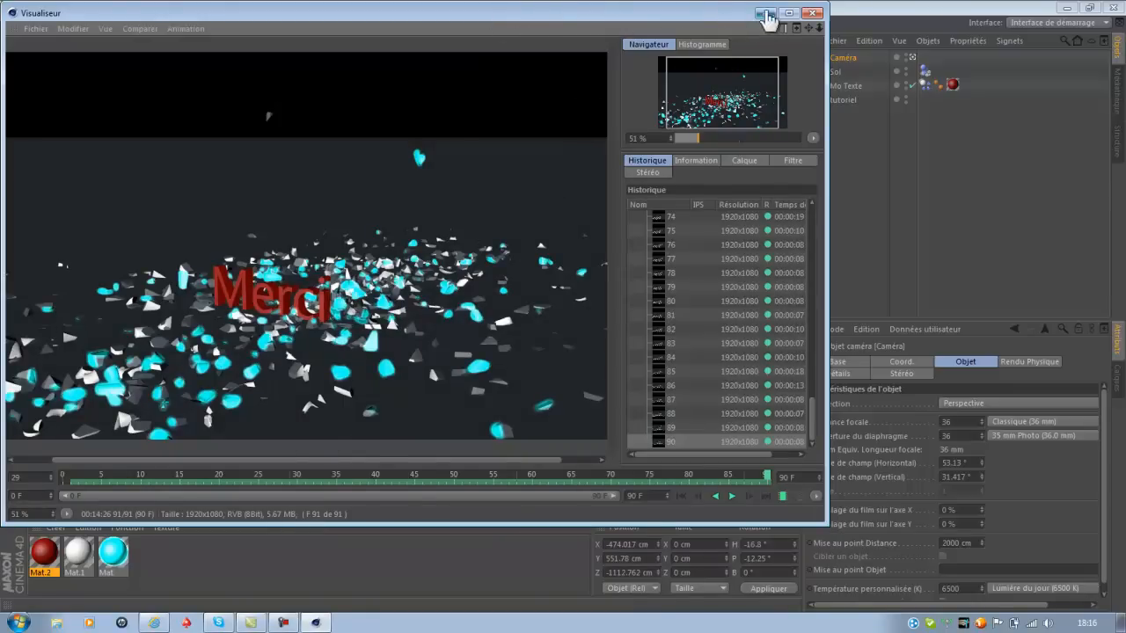
- Check the Images library for the rendered tutoriel AVI file and close the folder
key(super)
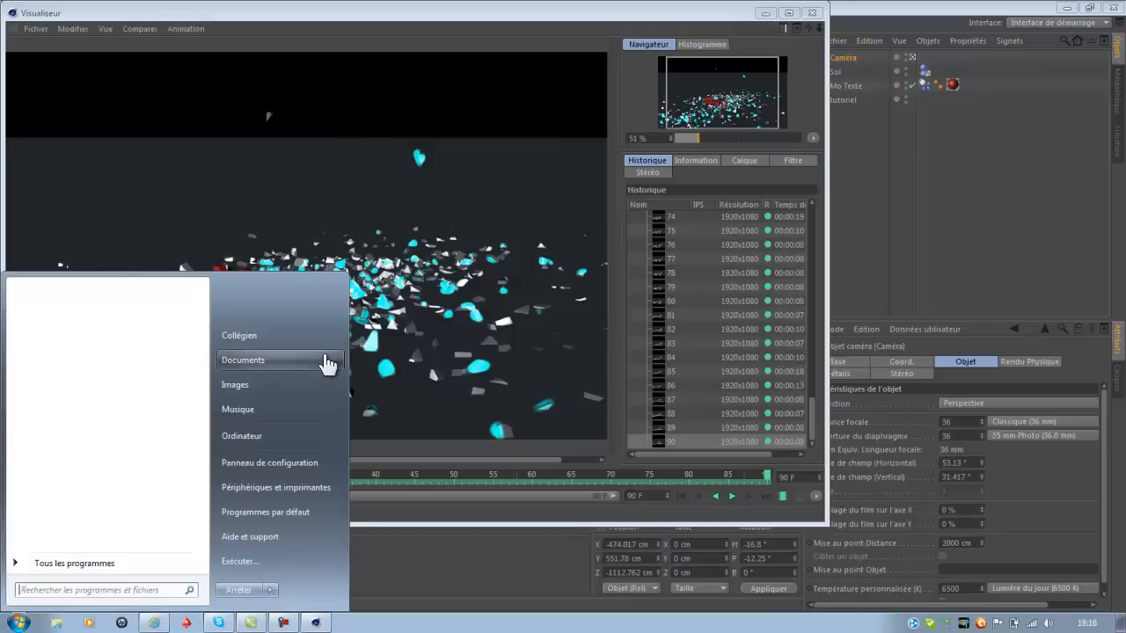
click(252, 385)
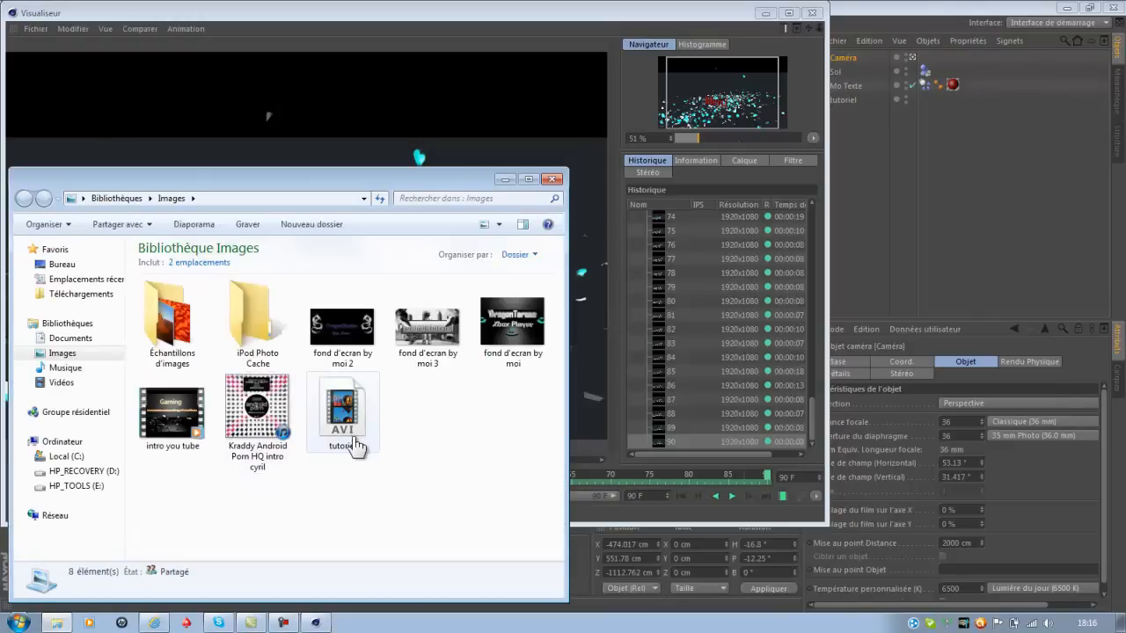
click(552, 180)
- Save the rendered picture as a still image in Film AVI format named tutoriel 2, then close the picture viewer
click(35, 29)
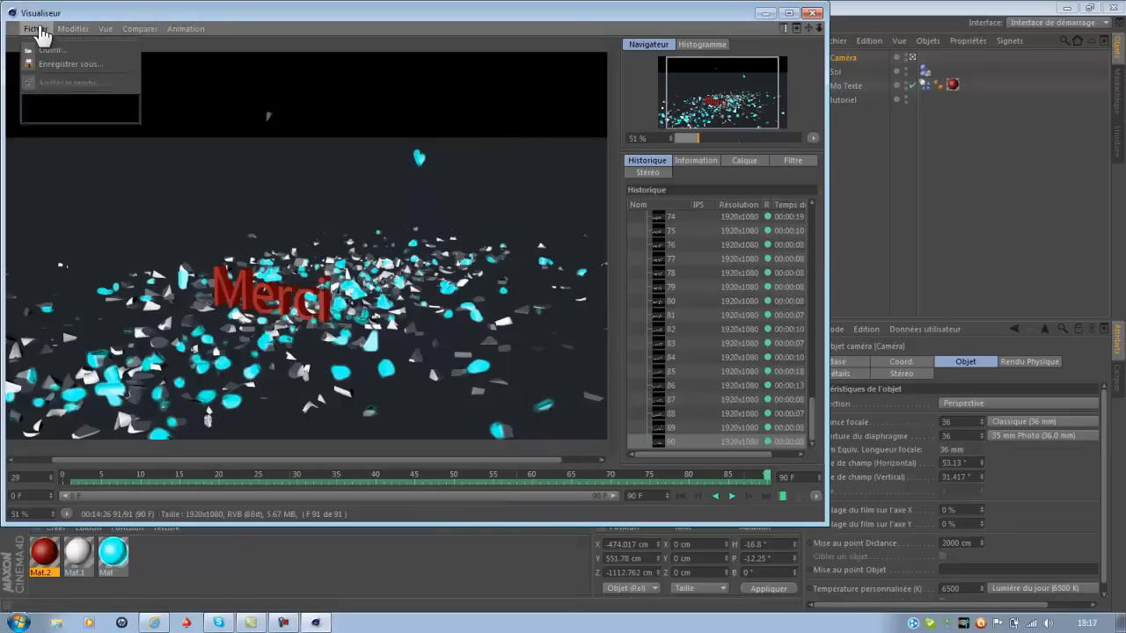
click(71, 65)
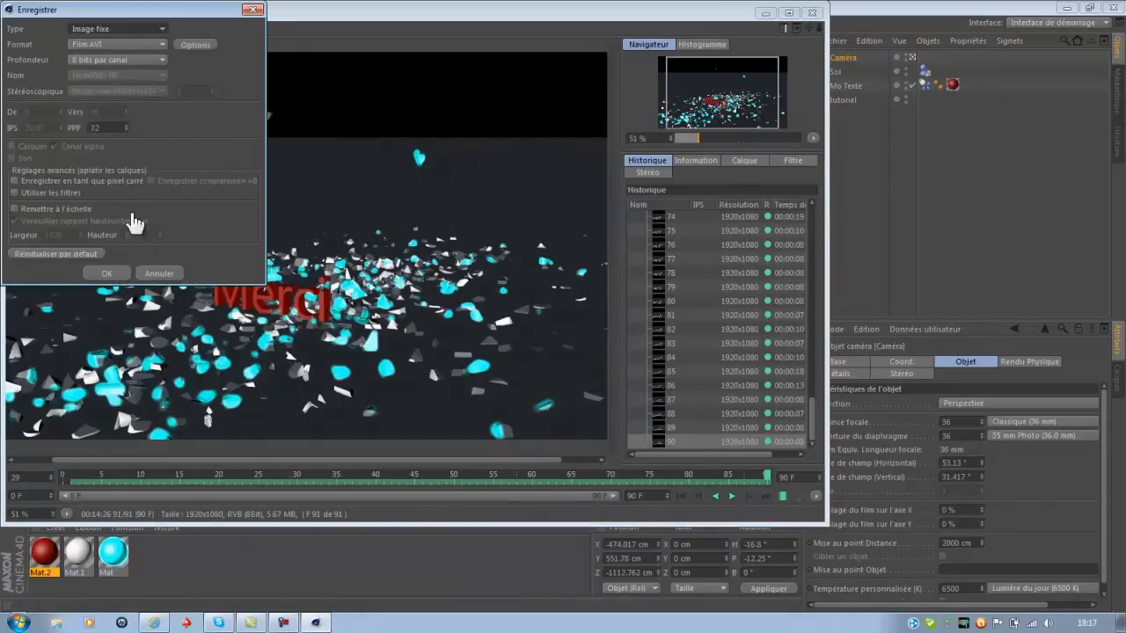
click(109, 275)
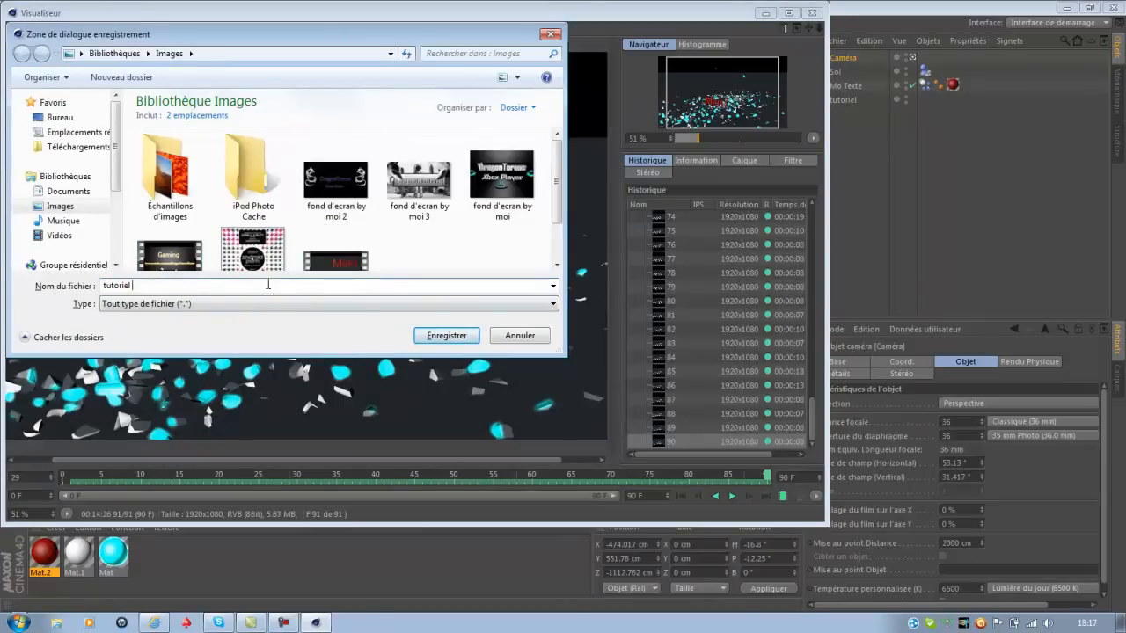
click(434, 339)
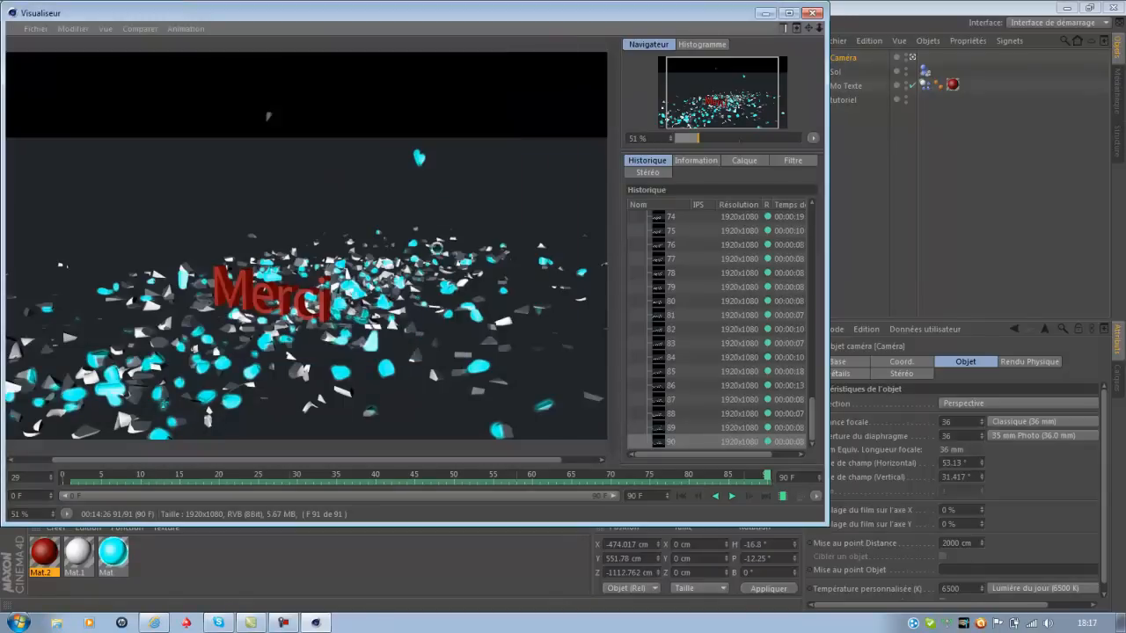
click(814, 14)
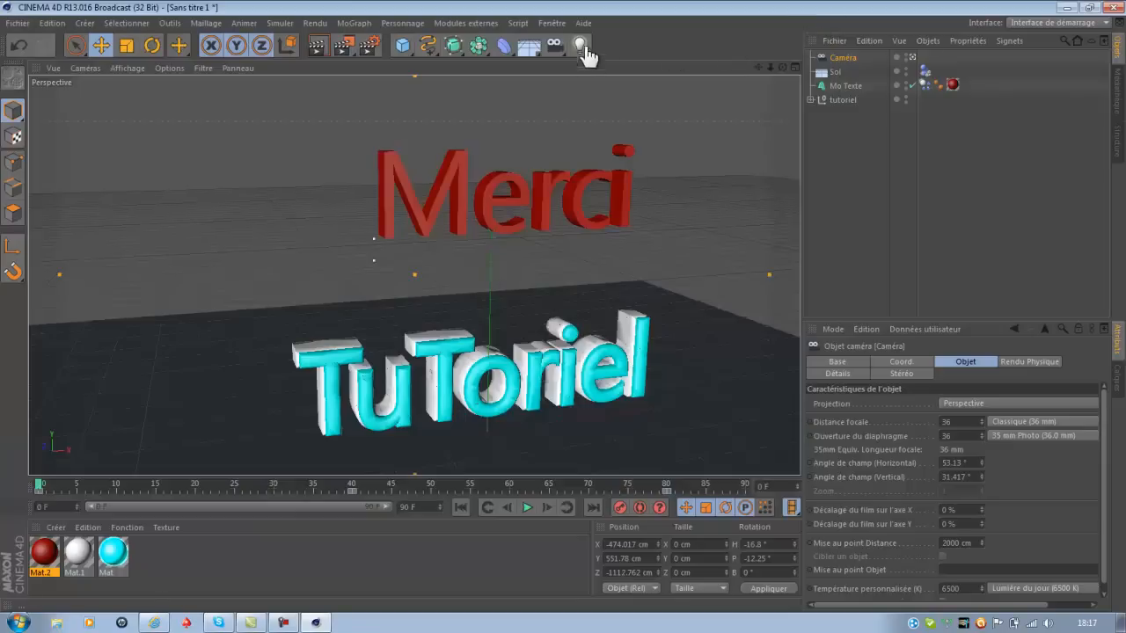
- Restore the CINEMA 4D window to a smaller size and quit the program
key(super+Down)
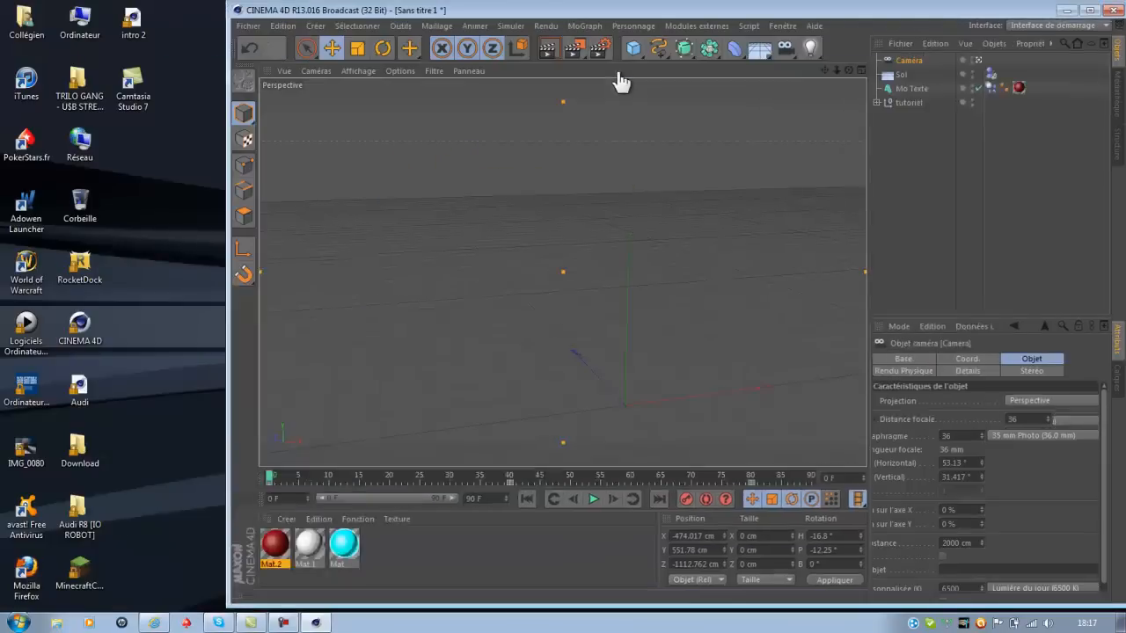
click(1049, 69)
click(606, 366)
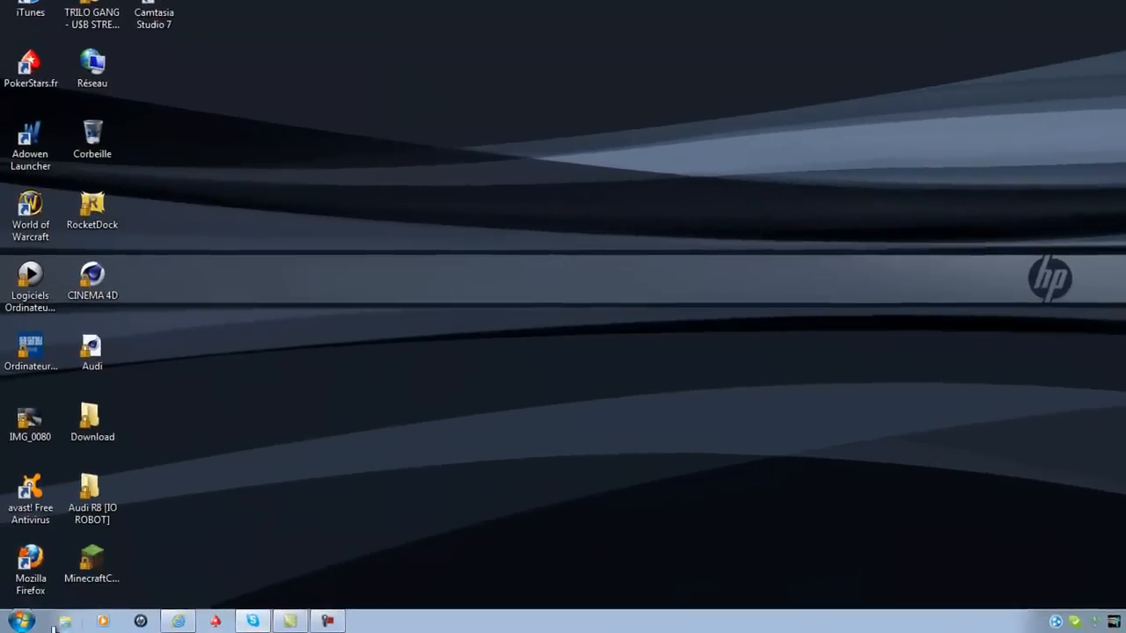
- Open the Images library in Windows Explorer, play the tutoriel 2 file and close the player
click(21, 621)
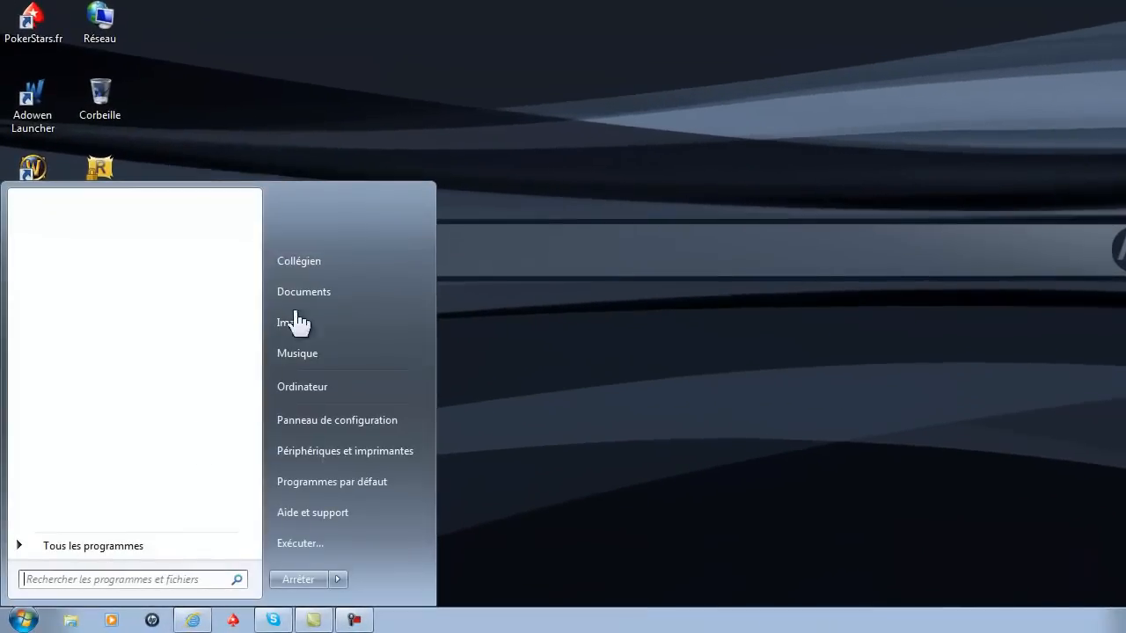
click(312, 355)
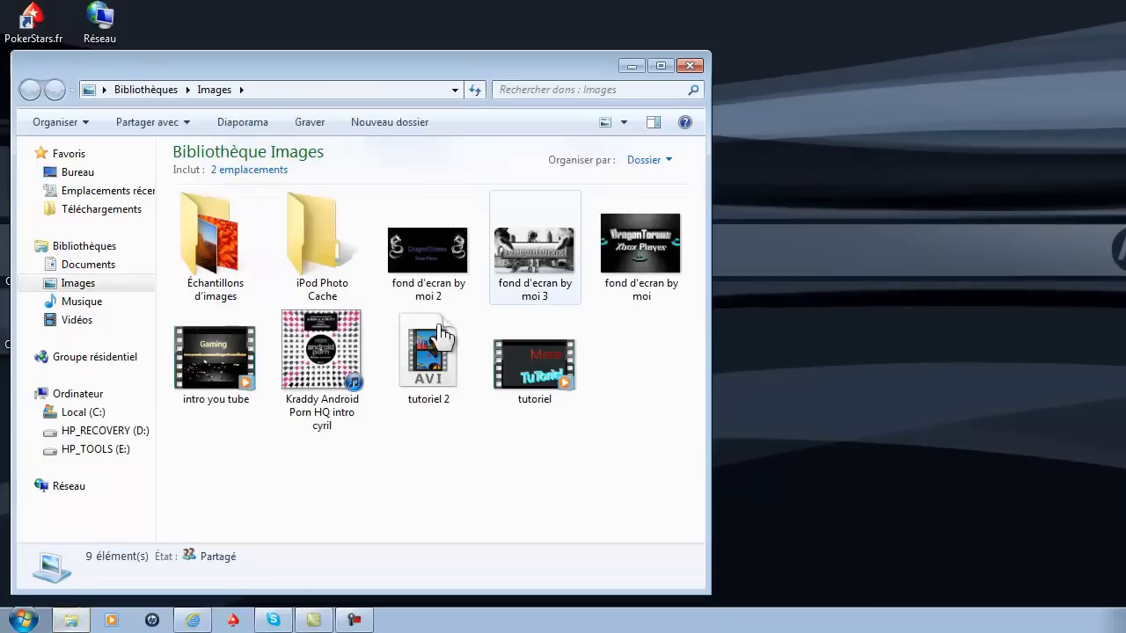
click(443, 384)
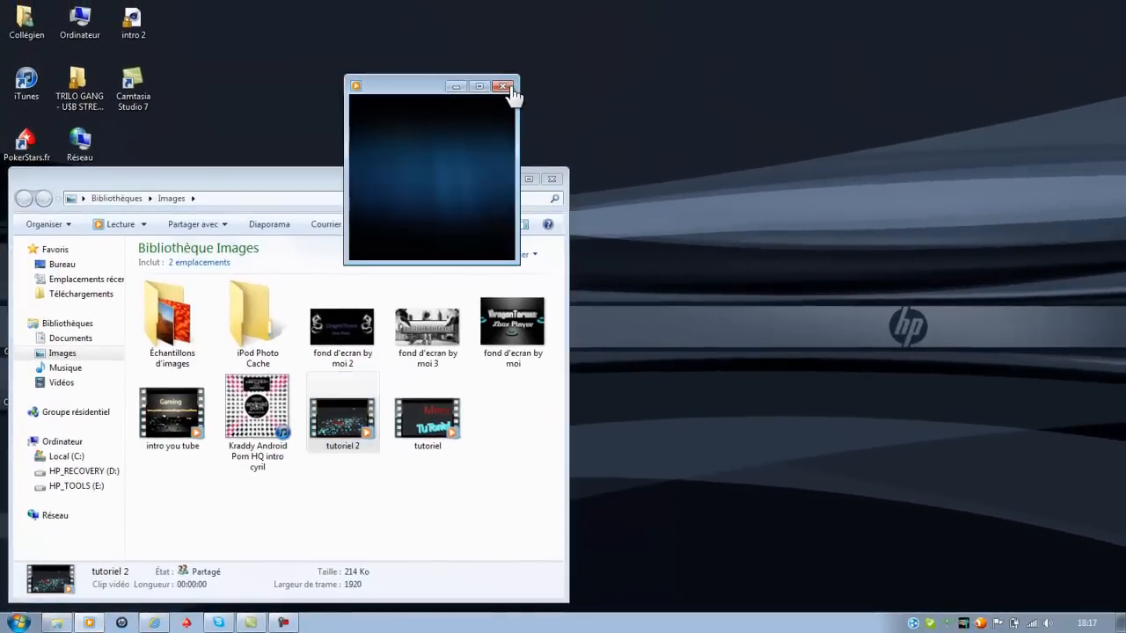
click(504, 87)
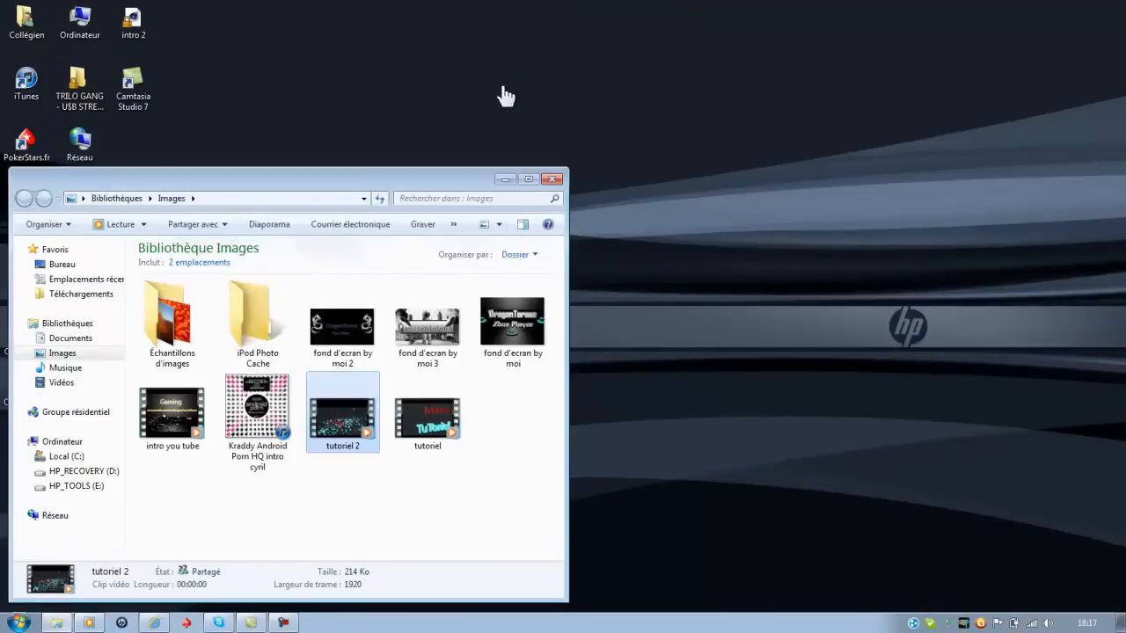
- Play the tutoriel video, reopen it in a maximized player window and close the player
double_click(426, 440)
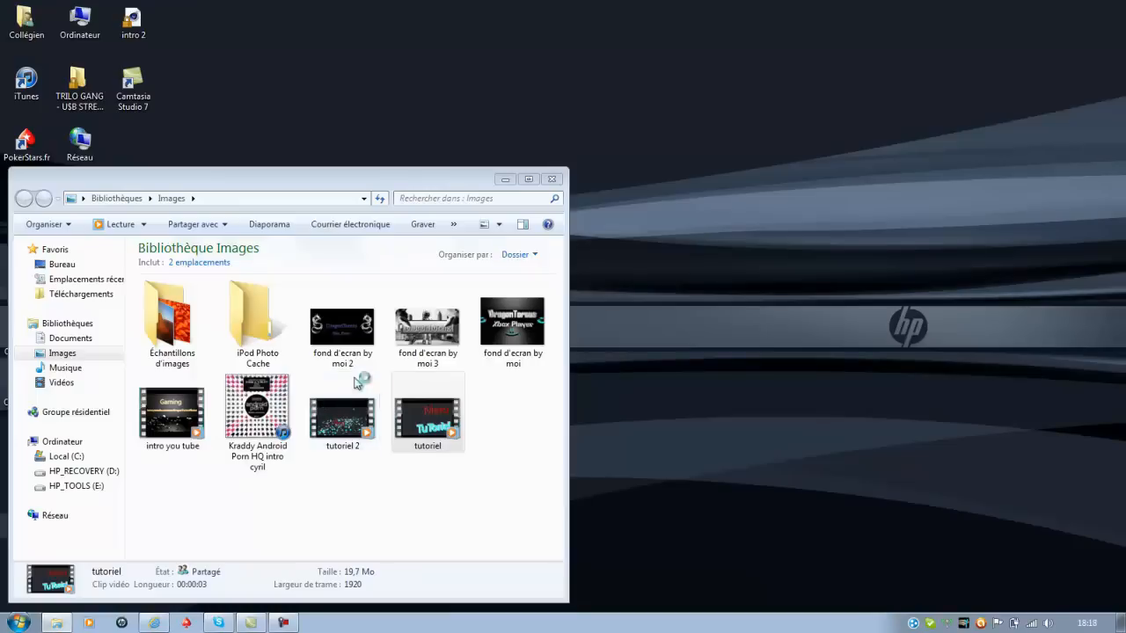
click(427, 400)
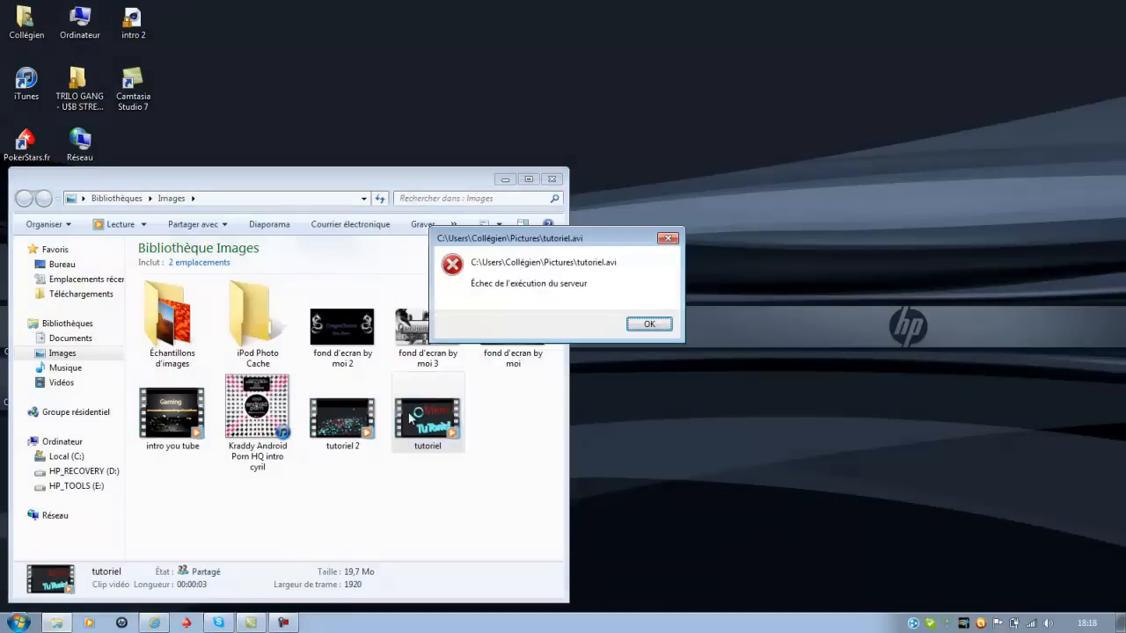
click(642, 324)
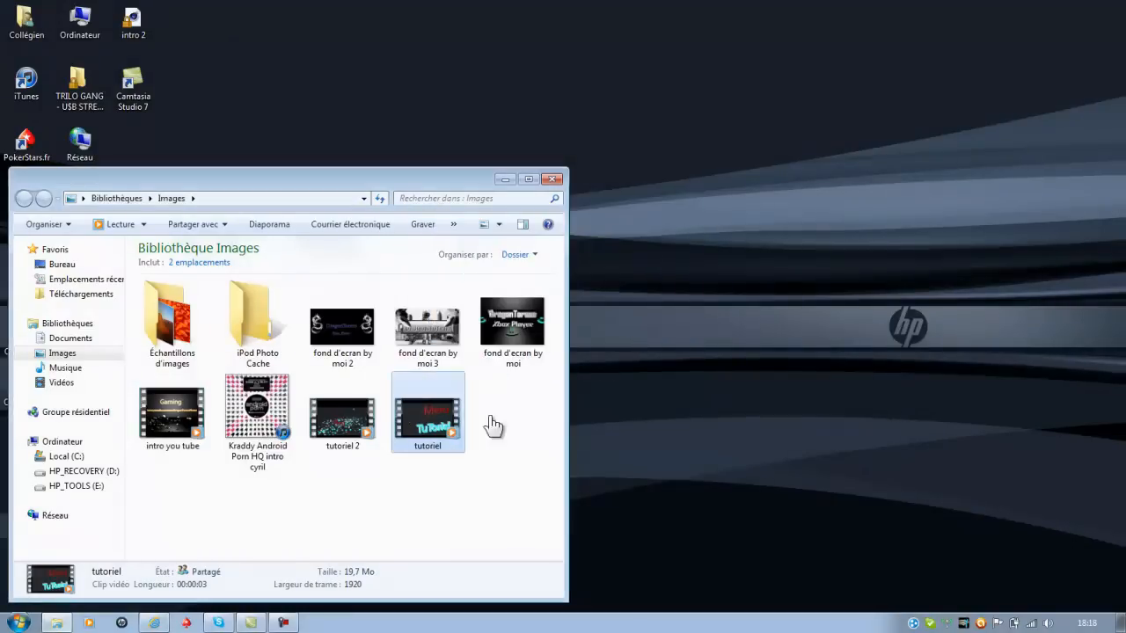
double_click(426, 421)
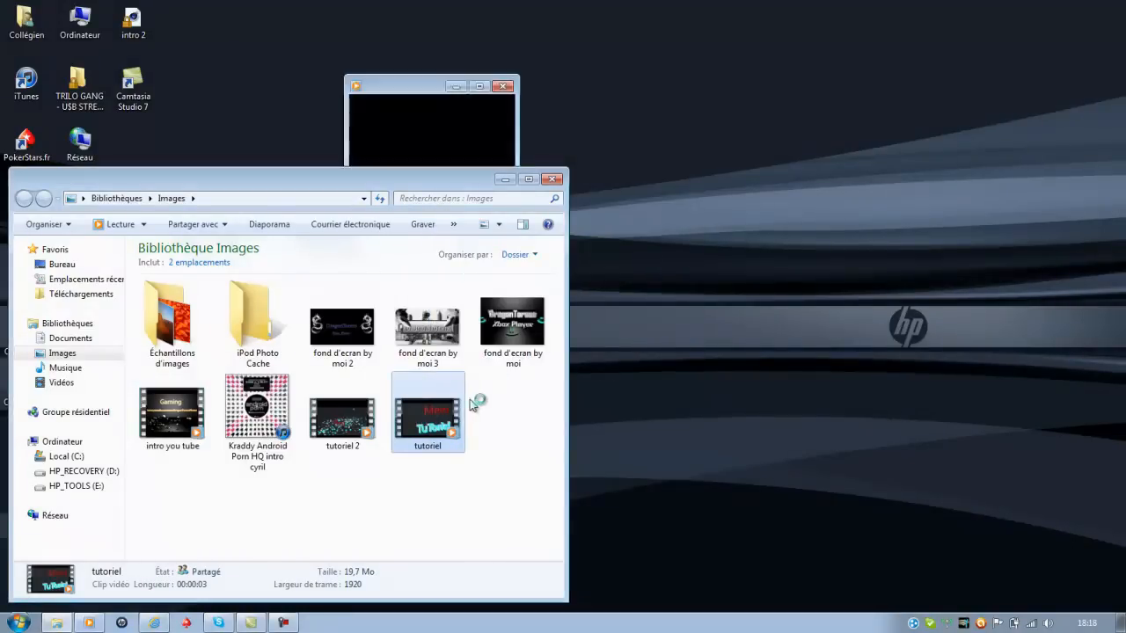
click(479, 86)
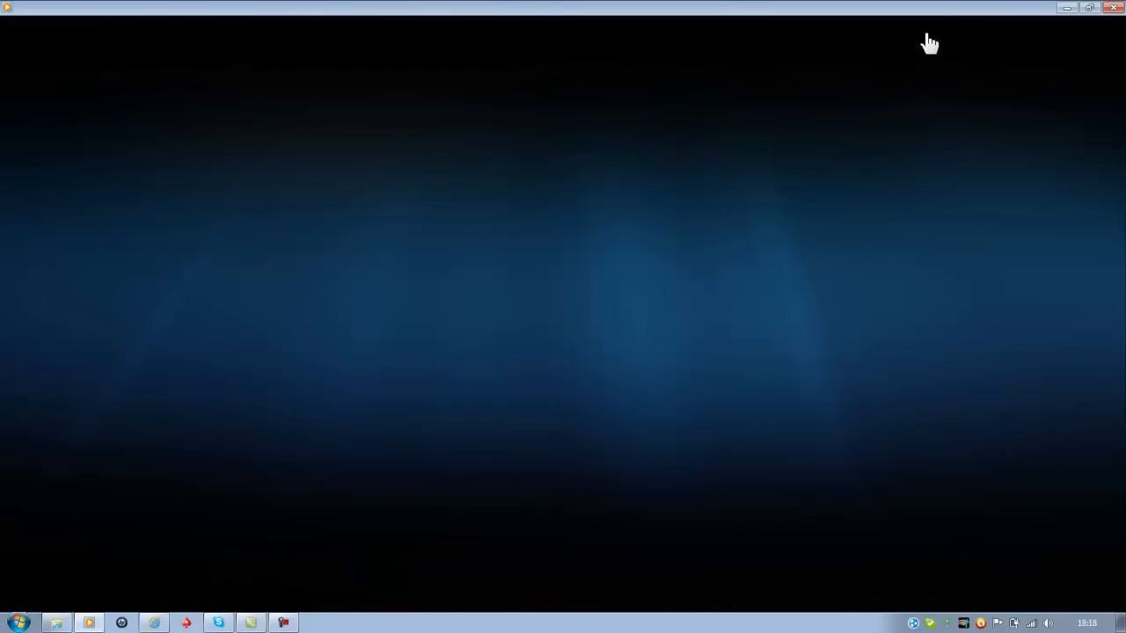
click(1114, 7)
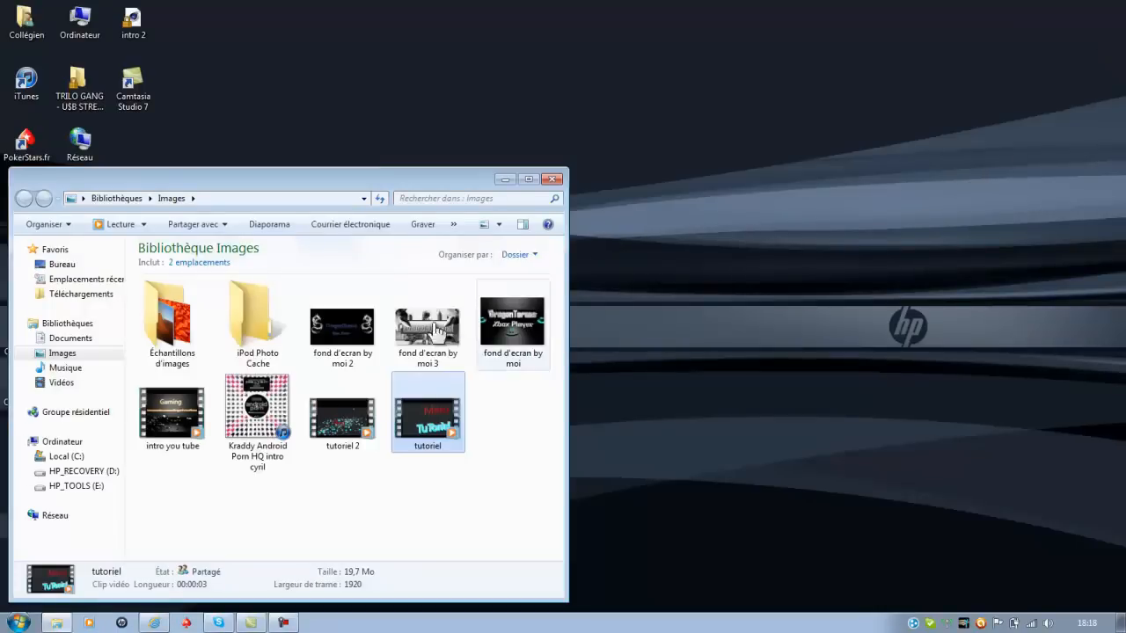